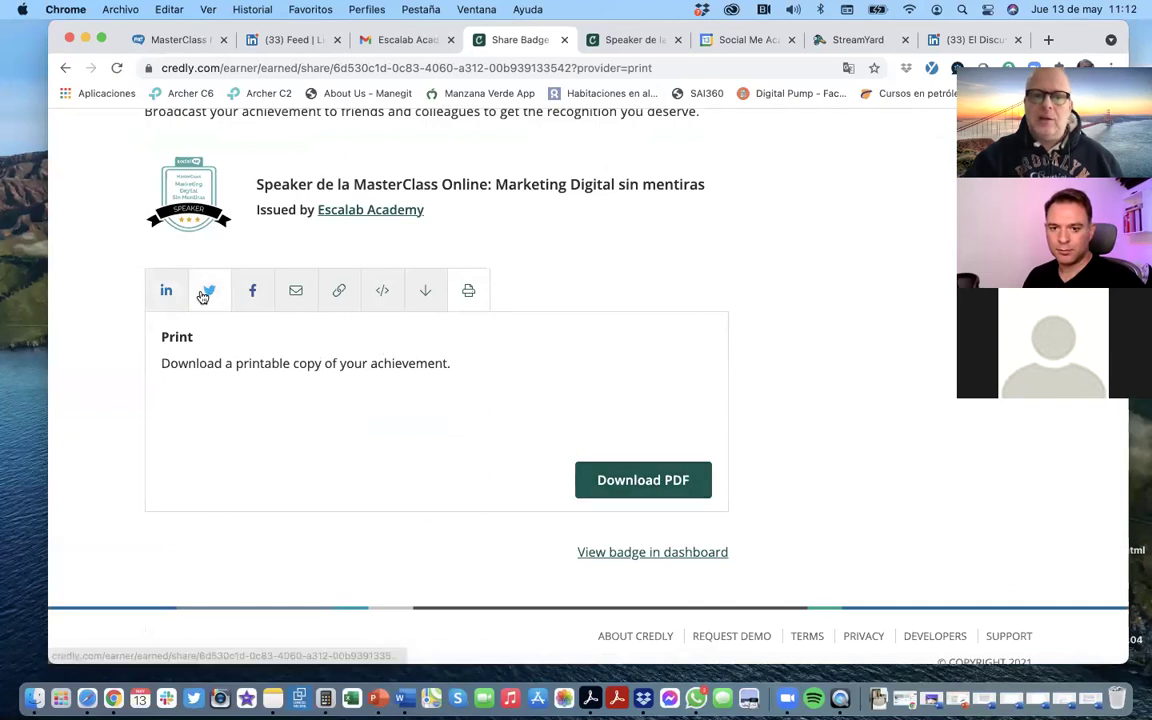
# Share the Marketing Digital sin mentiras speaker badge to LinkedIn, adding it to the profile only and not to the feed.
pyautogui.click(168, 291)
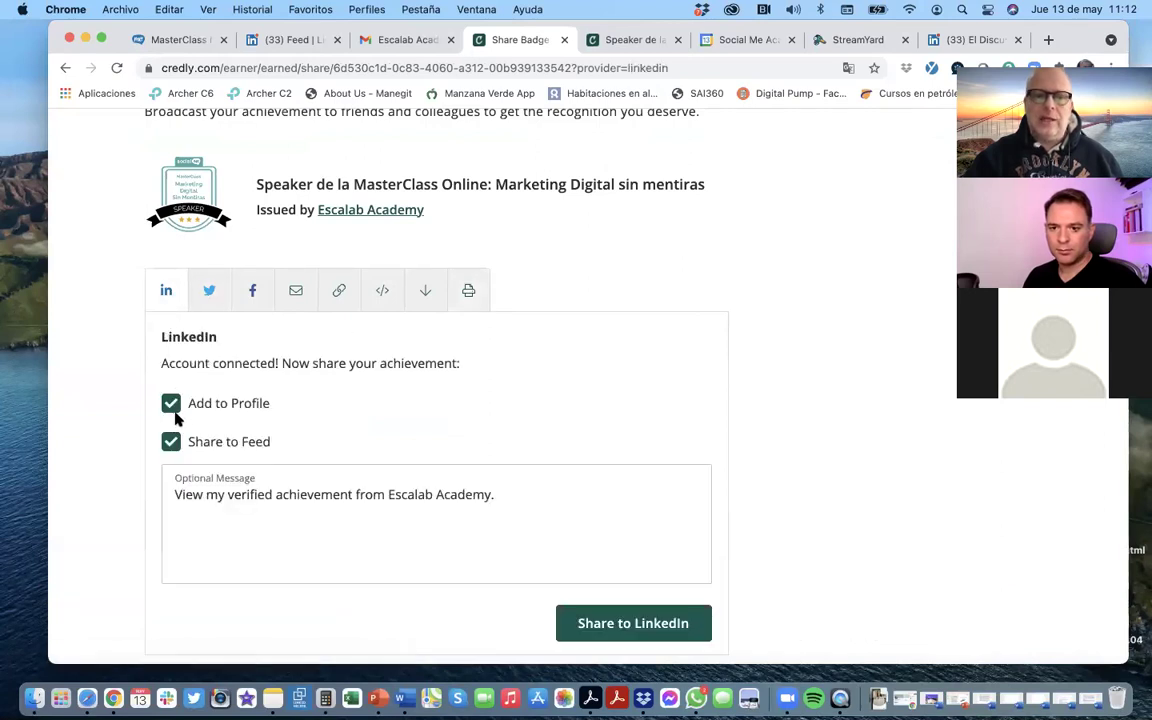
pyautogui.click(171, 442)
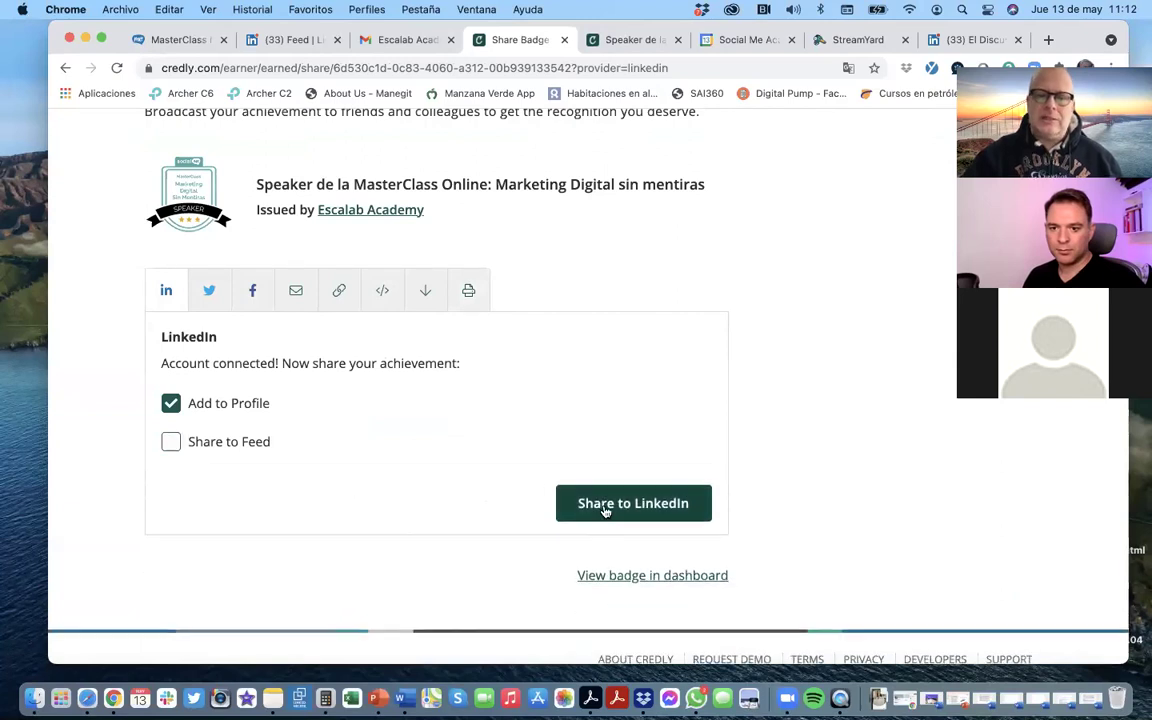
pyautogui.click(606, 507)
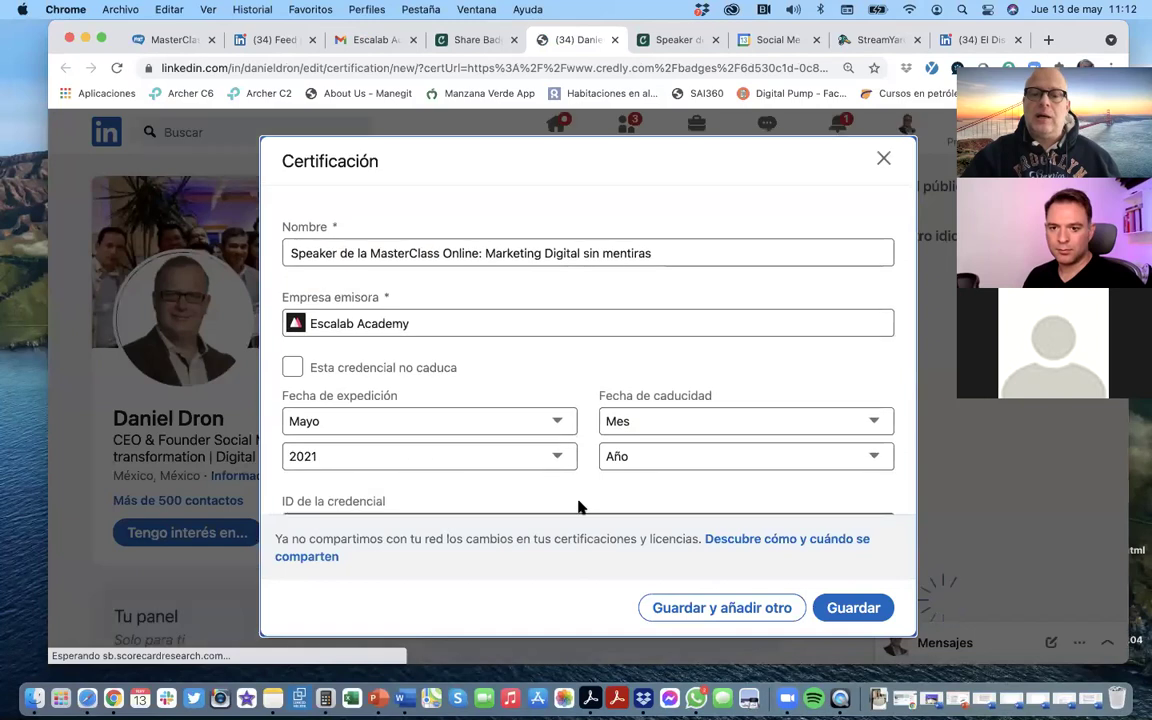
# Set the certification's issuing organization to Social Me, mark the credential as non-expiring and save it.
pyautogui.scroll(-3, 585, 466)
pyautogui.scroll(3, 585, 466)
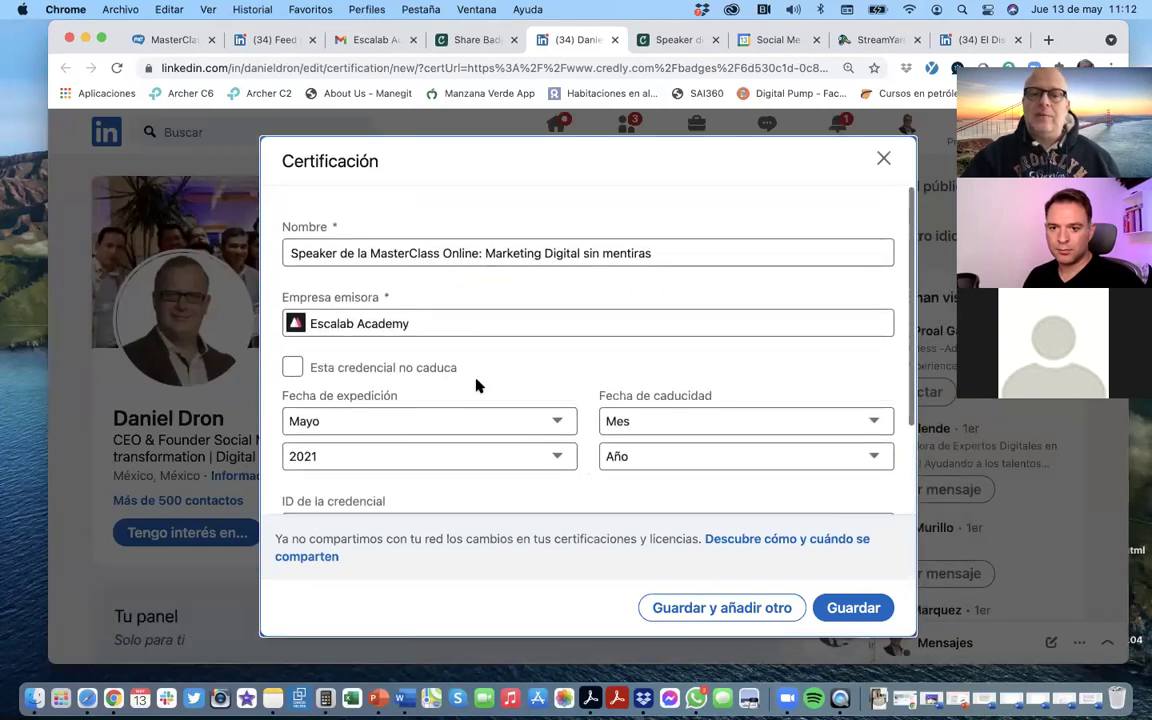
pyautogui.click(422, 318)
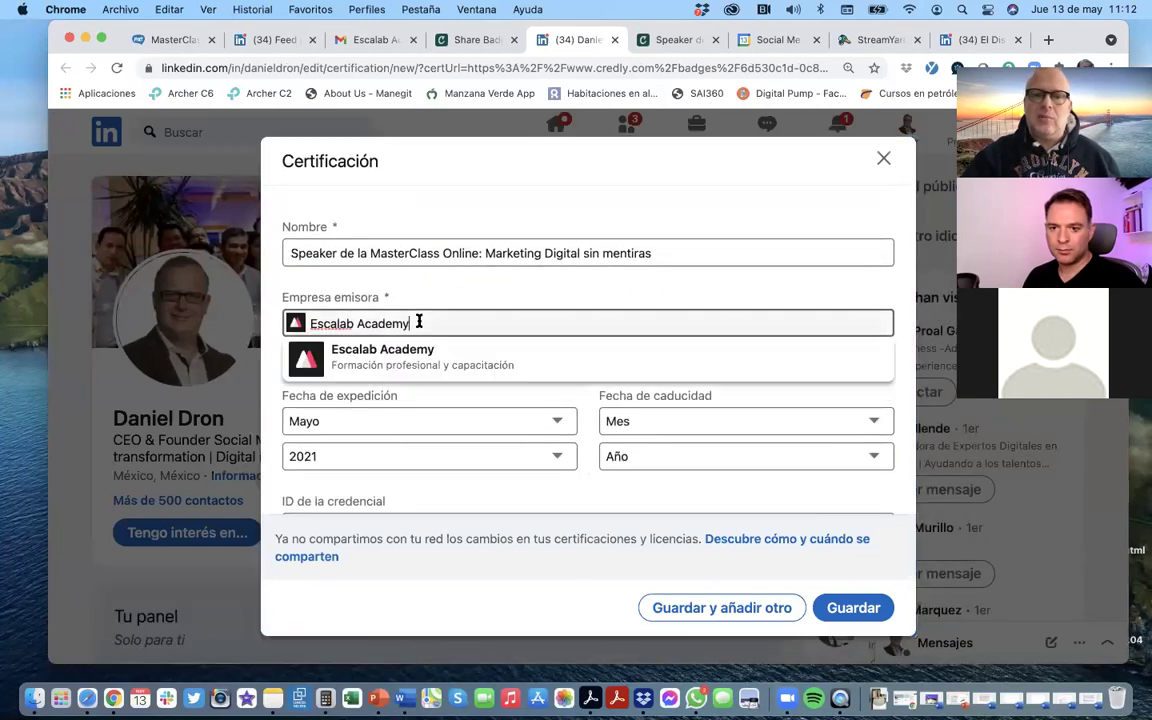
pyautogui.moveTo(420, 321); pyautogui.dragTo(316, 319)
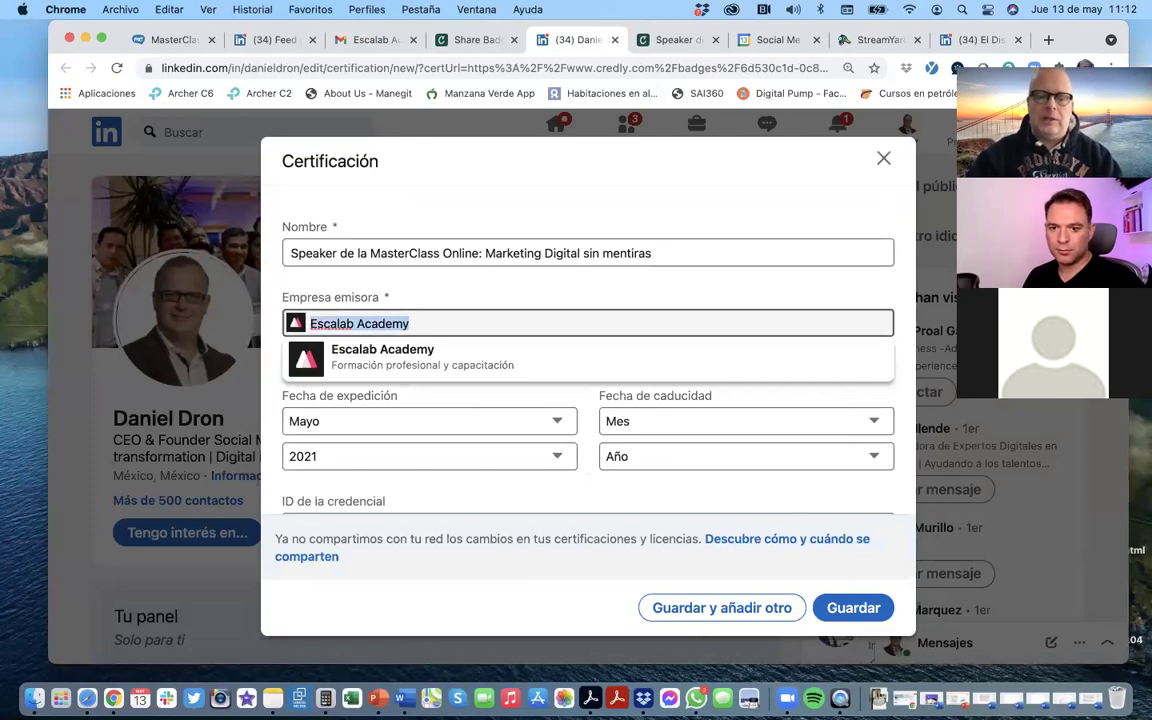
pyautogui.write('social me')
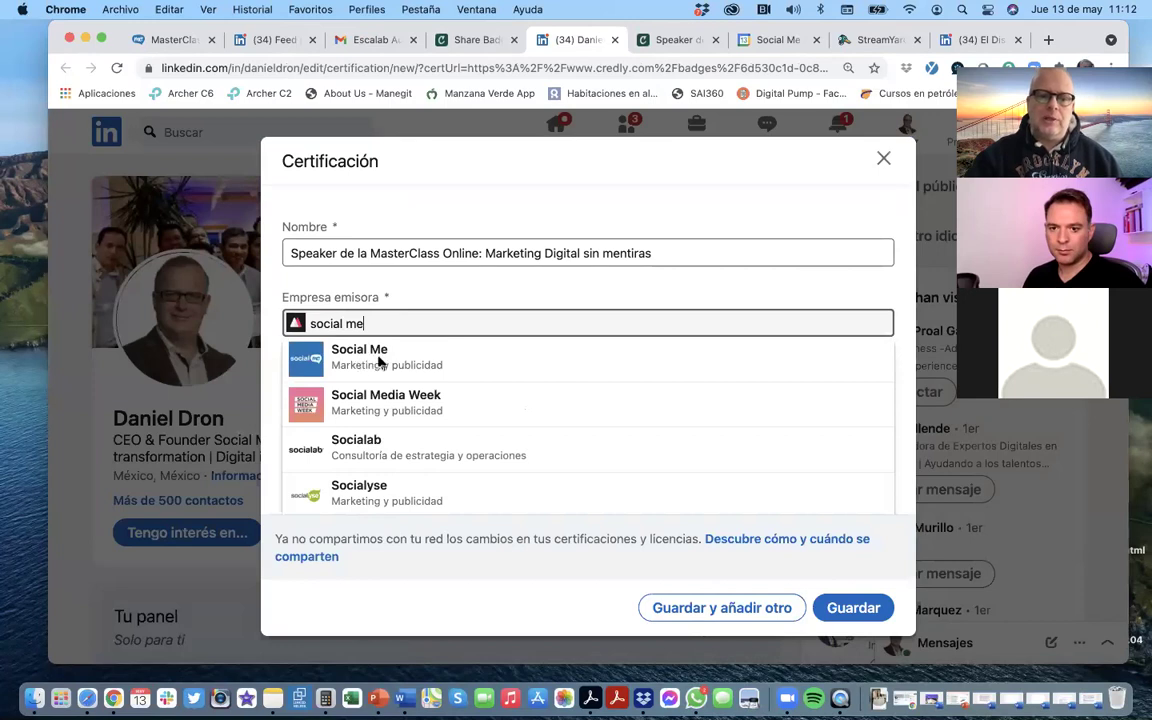
pyautogui.click(370, 356)
pyautogui.click(292, 367)
pyautogui.click(858, 608)
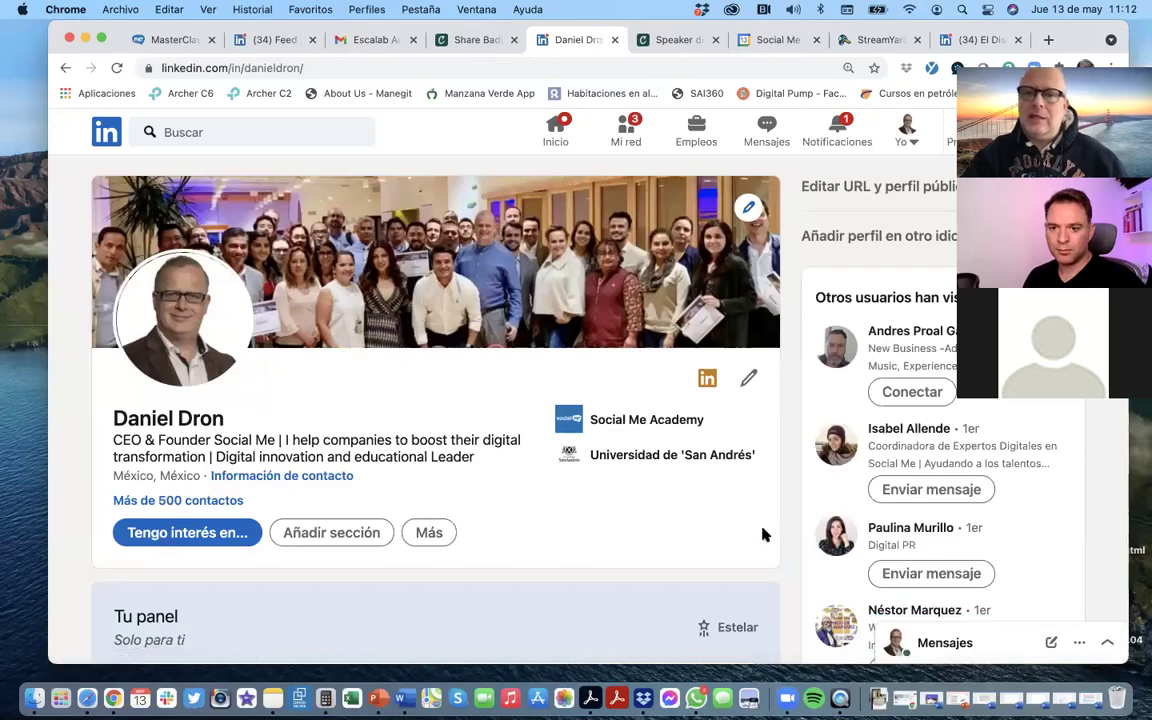
# Review the profile's licenses and certifications and open the credential for the Marketing Digital sin mentiras speaker badge.
pyautogui.scroll(-10, 622, 516)
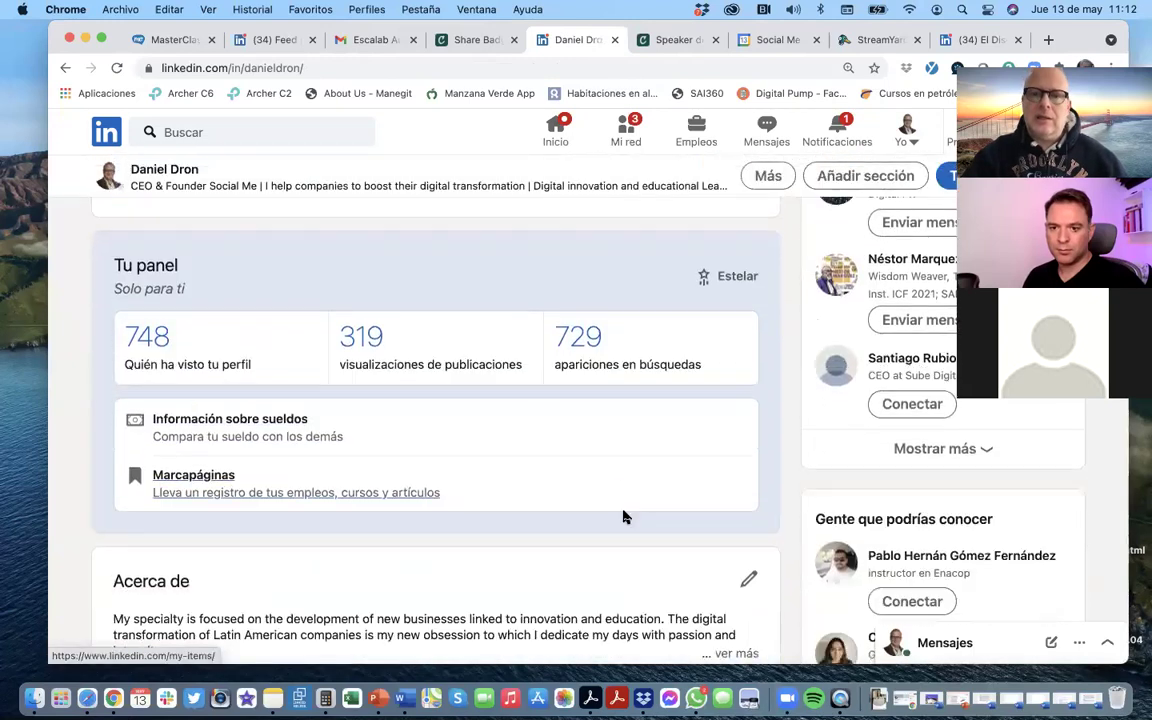
pyautogui.scroll(-15, 622, 516)
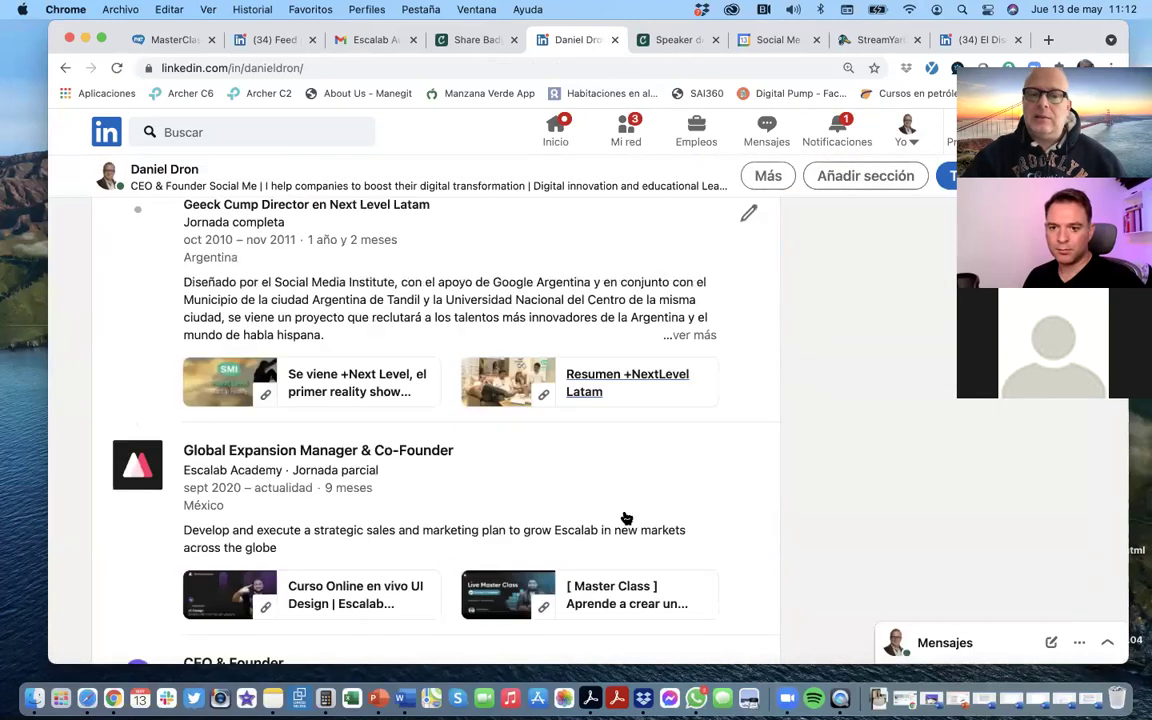
pyautogui.scroll(-12, 626, 518)
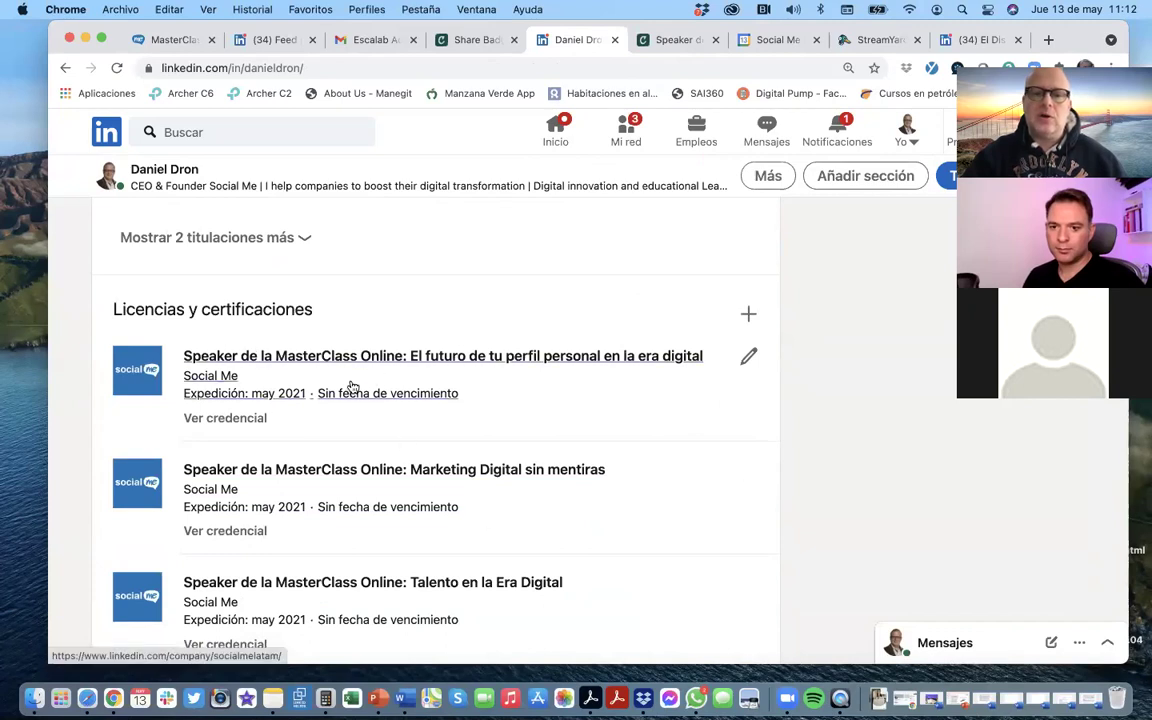
pyautogui.scroll(-3, 351, 385)
pyautogui.scroll(1, 351, 385)
pyautogui.scroll(2, 349, 386)
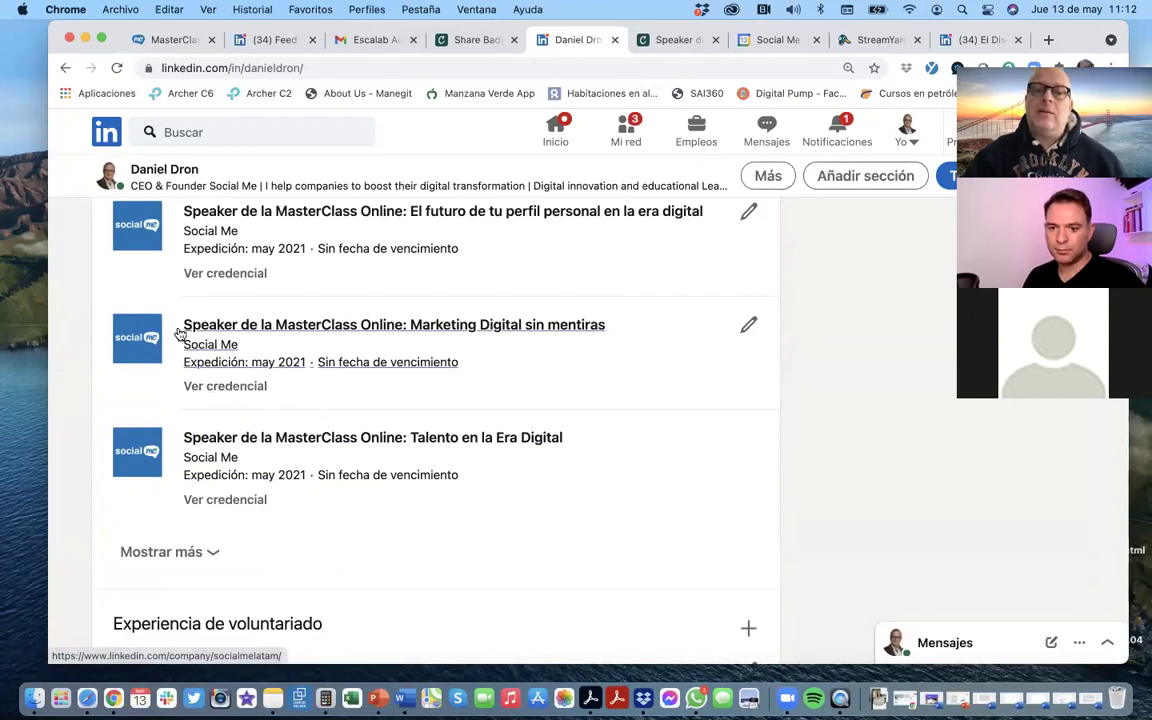
pyautogui.click(220, 389)
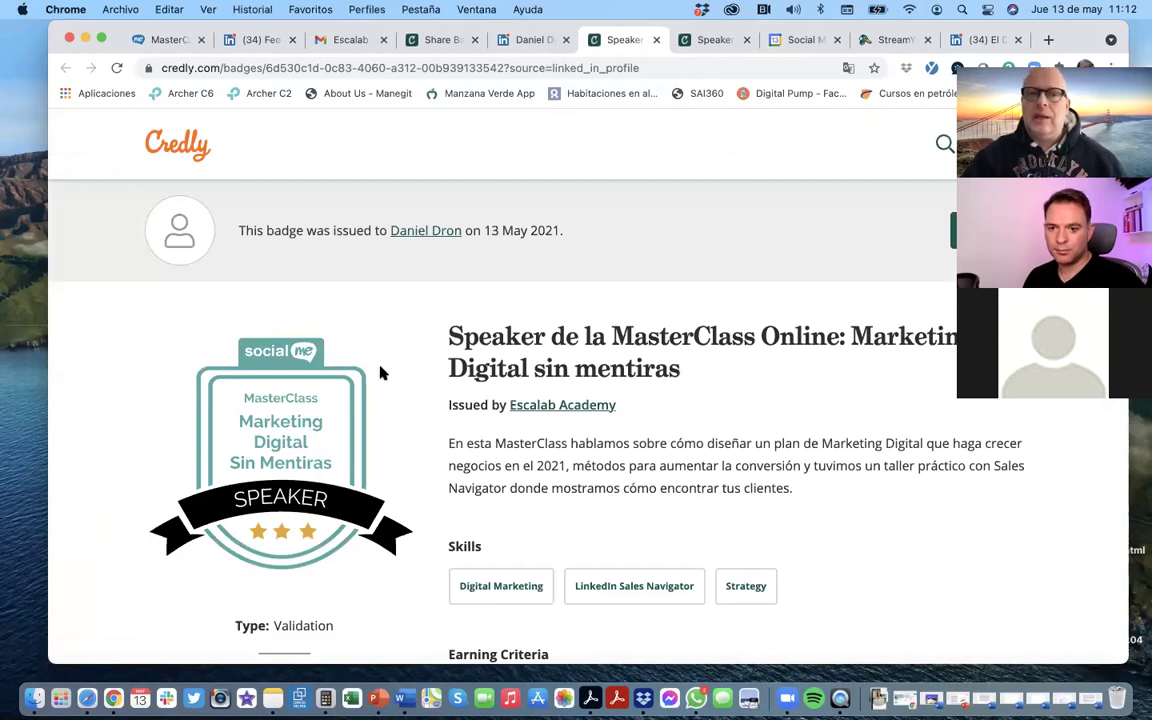
# Reposition the browser window and switch to the LinkedIn home feed.
pyautogui.moveTo(222, 40); pyautogui.dragTo(206, 57)
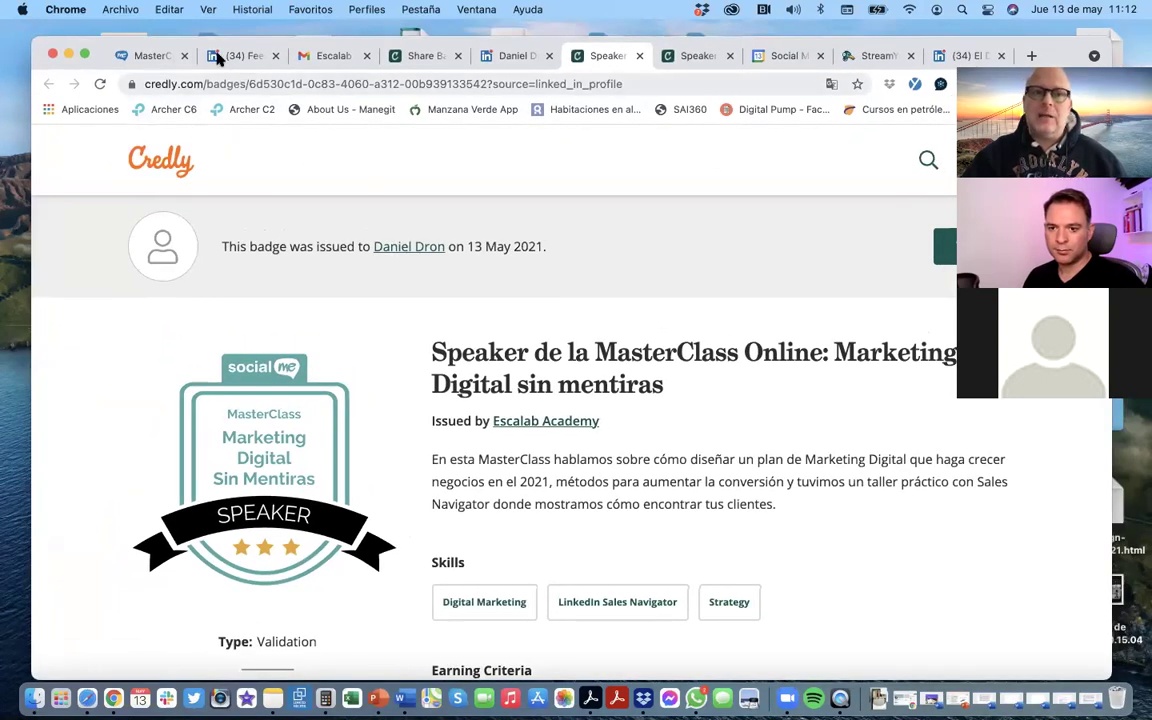
pyautogui.moveTo(224, 44); pyautogui.dragTo(226, 108)
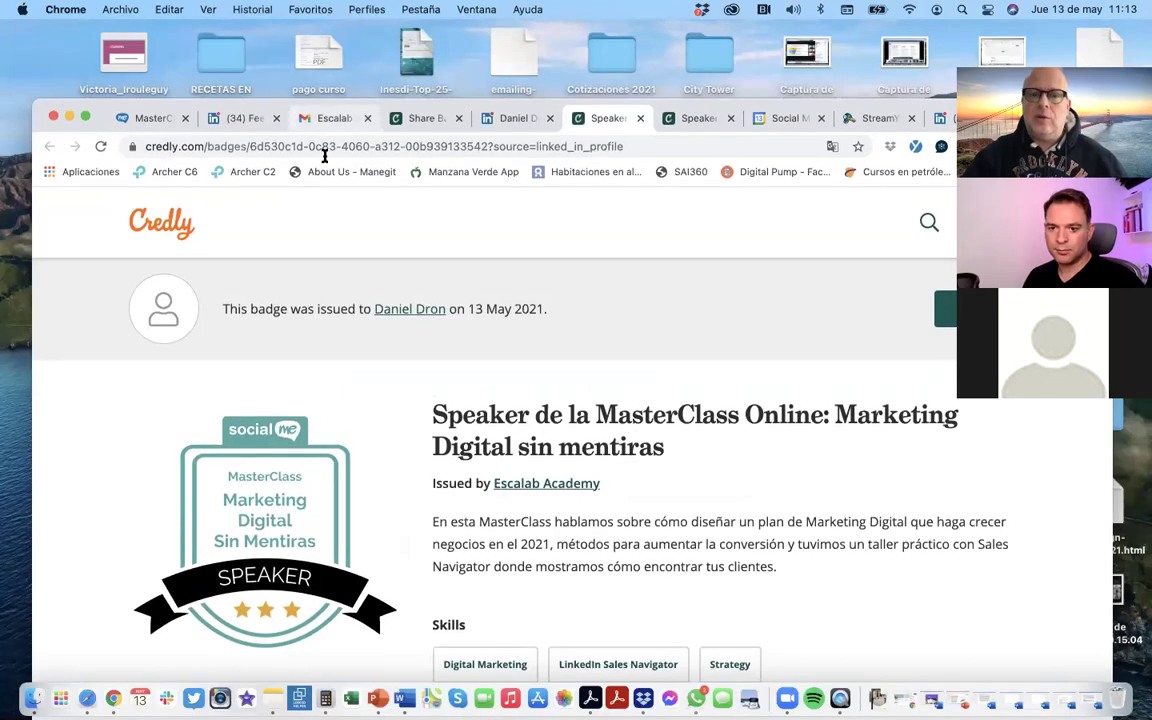
pyautogui.click(250, 119)
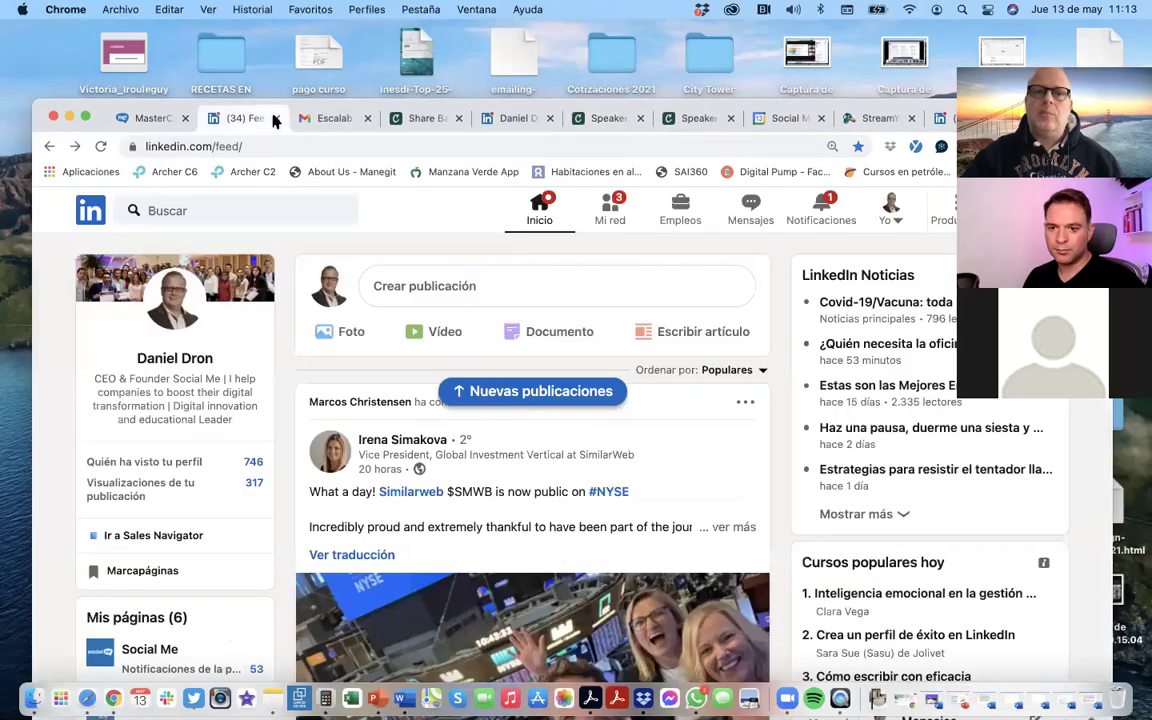
pyautogui.moveTo(360, 110); pyautogui.dragTo(351, 59)
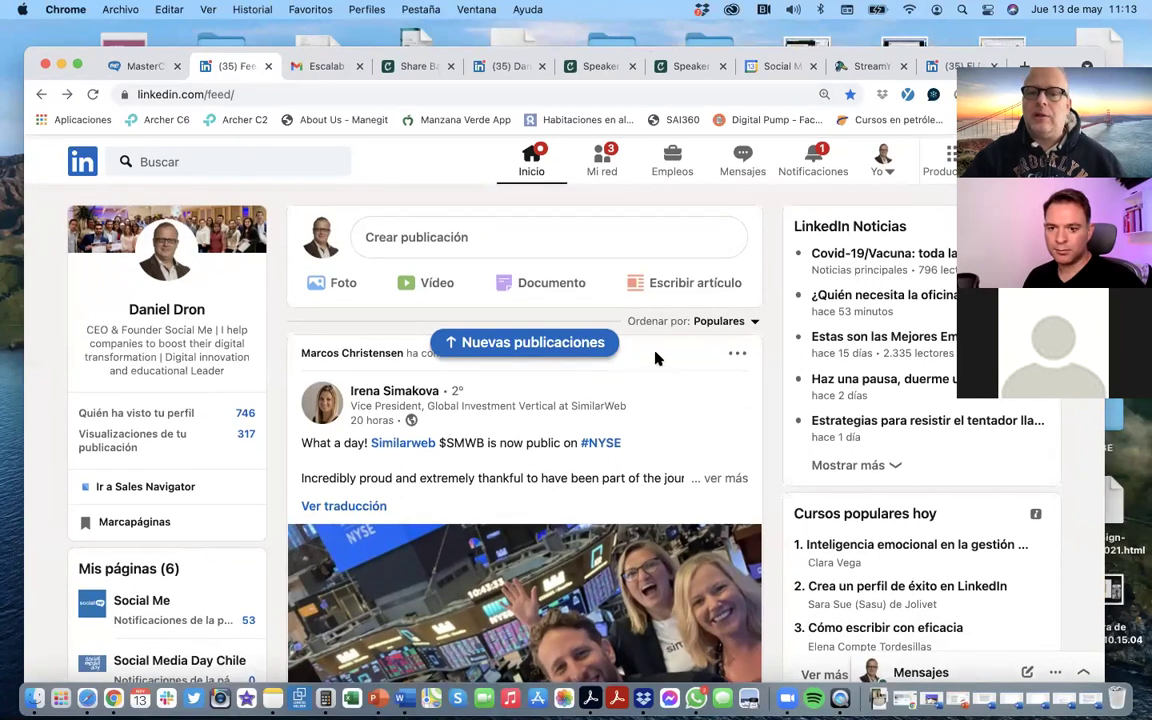
# Get the incoming chat window out of the way and load the new posts in the LinkedIn feed.
pyautogui.scroll(-3, 655, 358)
pyautogui.scroll(1, 658, 360)
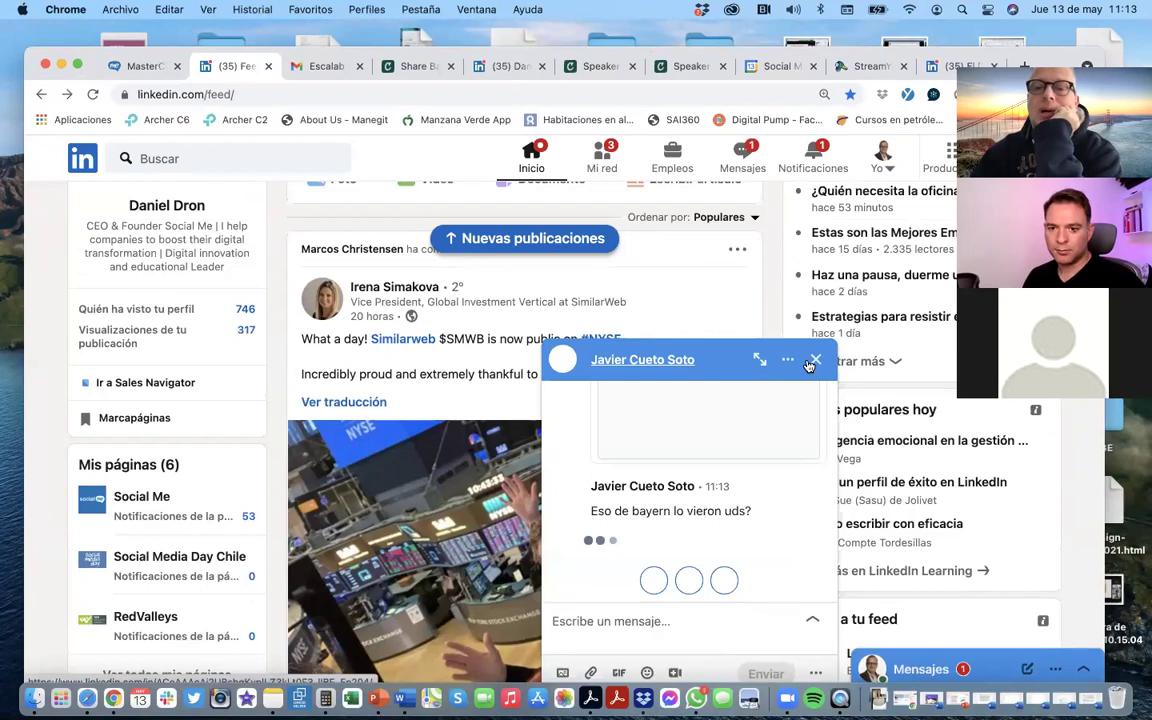
pyautogui.click(812, 362)
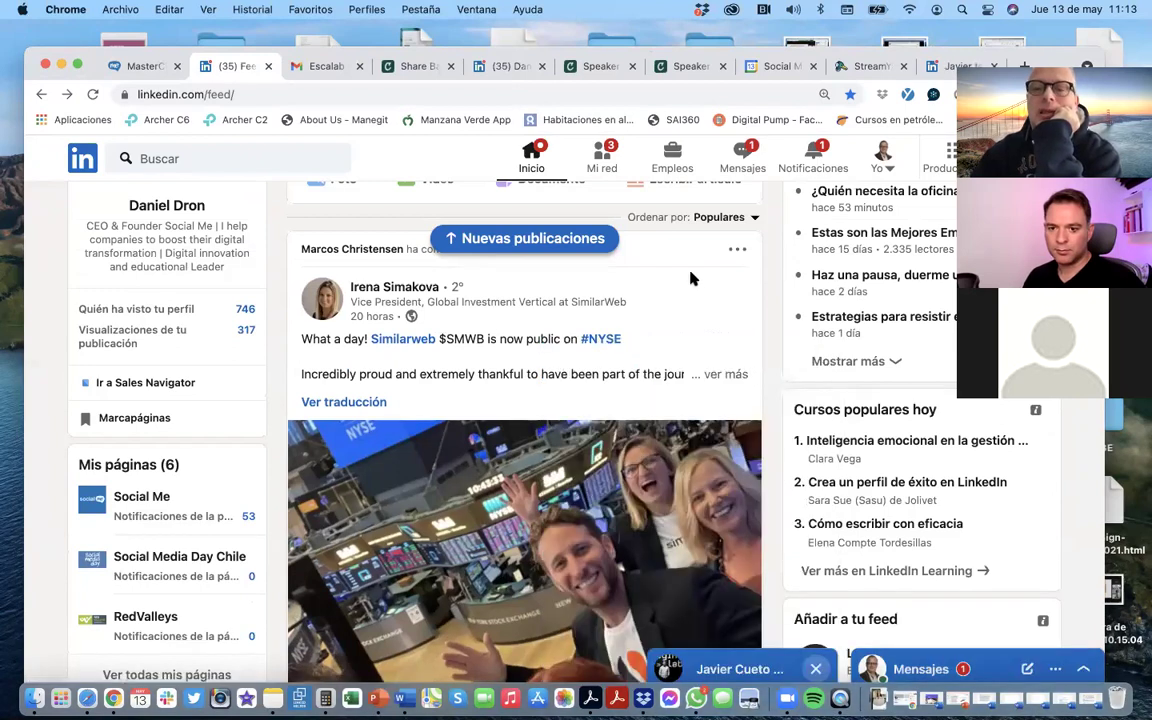
pyautogui.scroll(2, 613, 246)
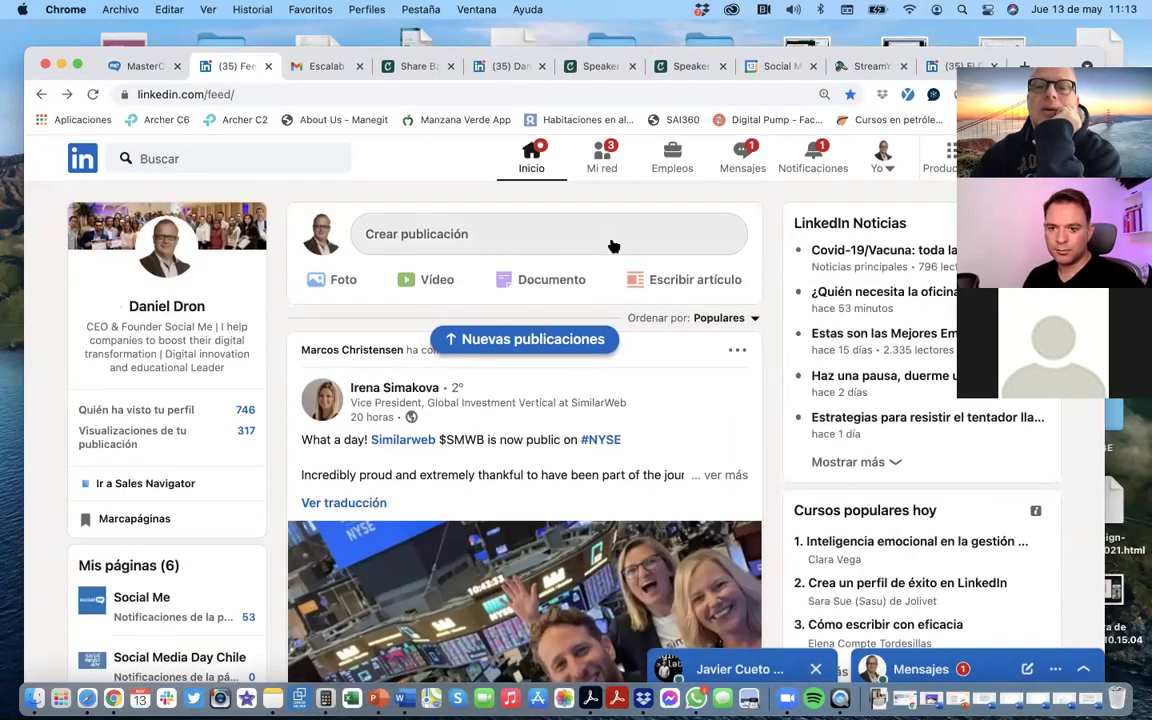
pyautogui.scroll(-3, 613, 246)
pyautogui.scroll(3, 613, 246)
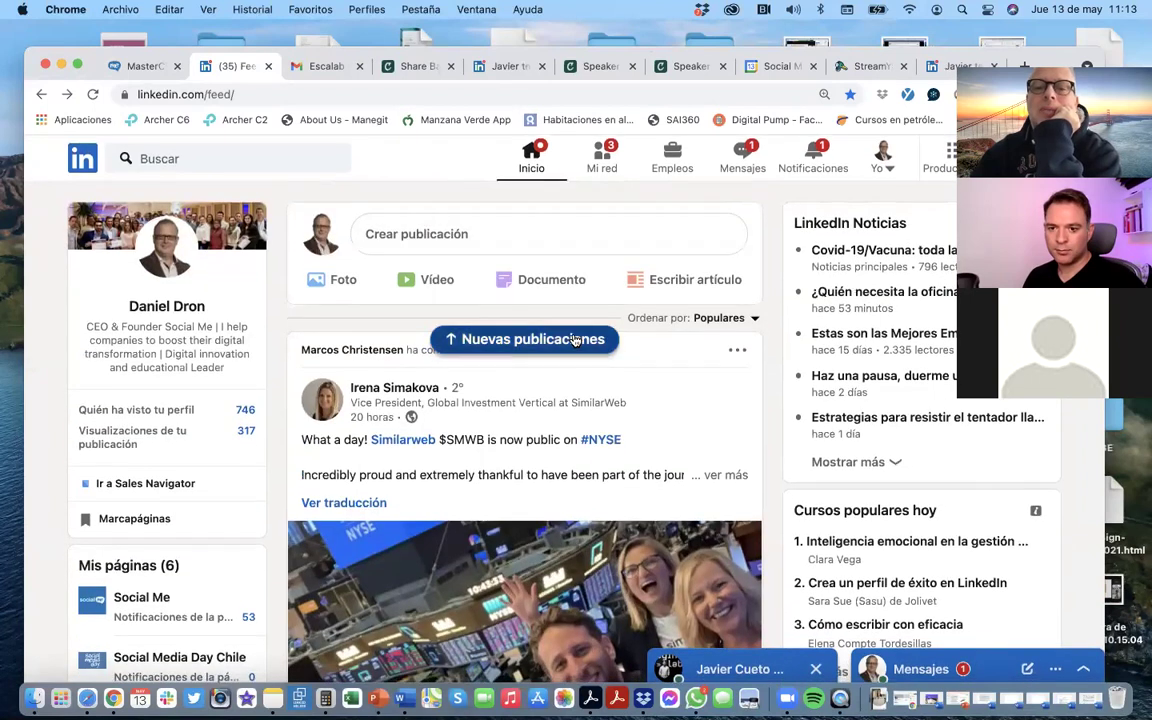
pyautogui.click(575, 340)
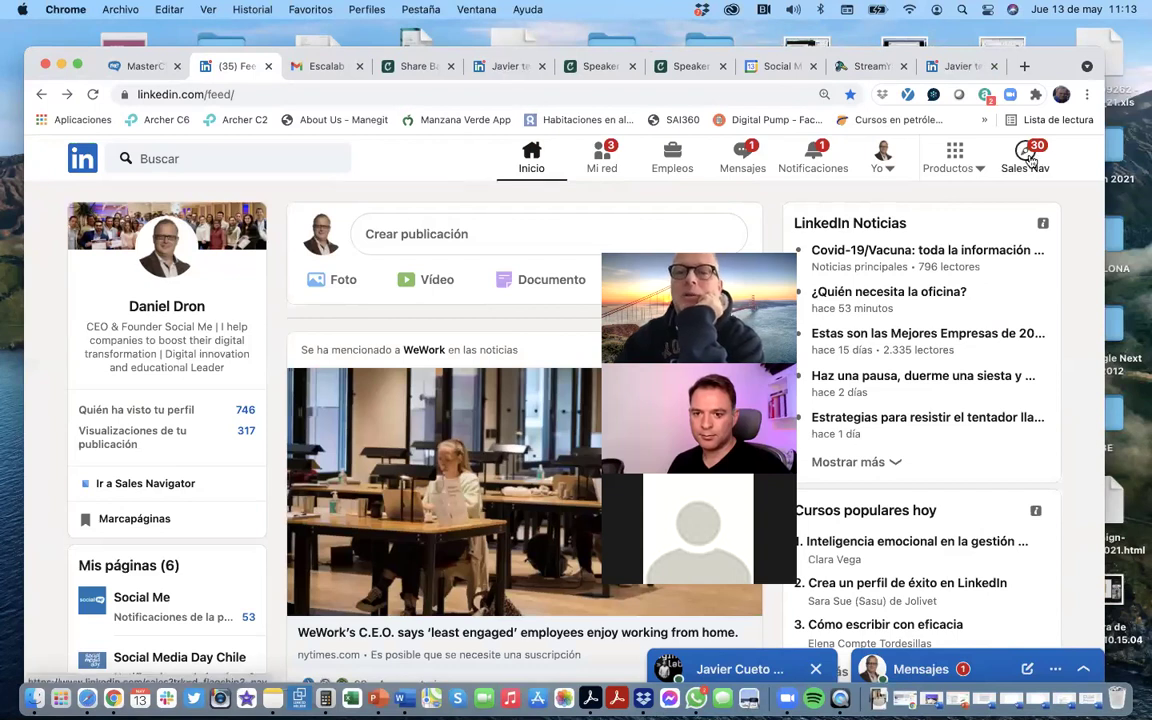
# Open Sales Navigator and look through all the alerts on its home page.
pyautogui.click(1029, 158)
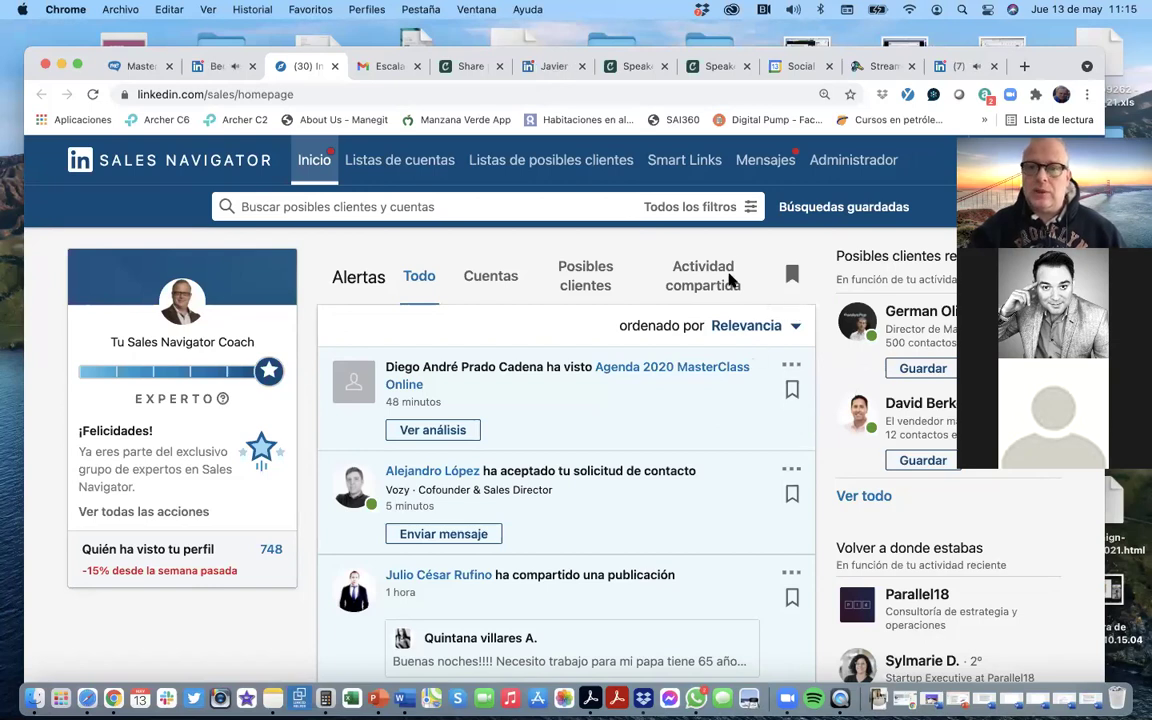
pyautogui.scroll(-10, 578, 366)
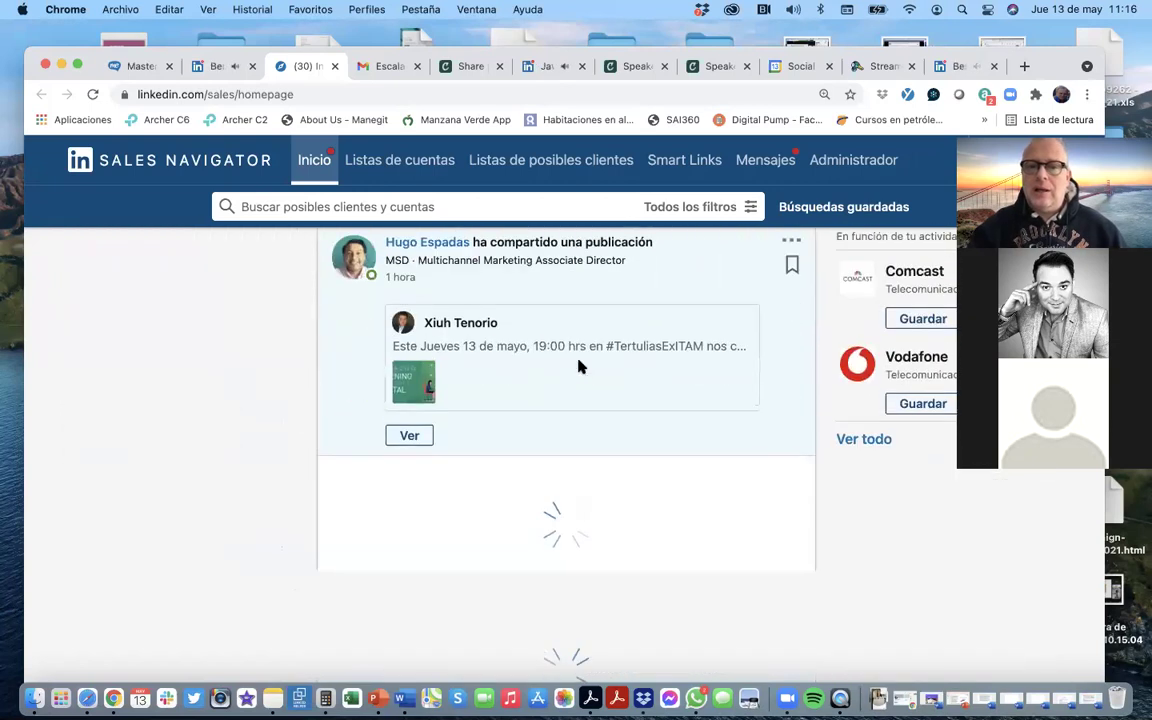
pyautogui.scroll(-10, 578, 366)
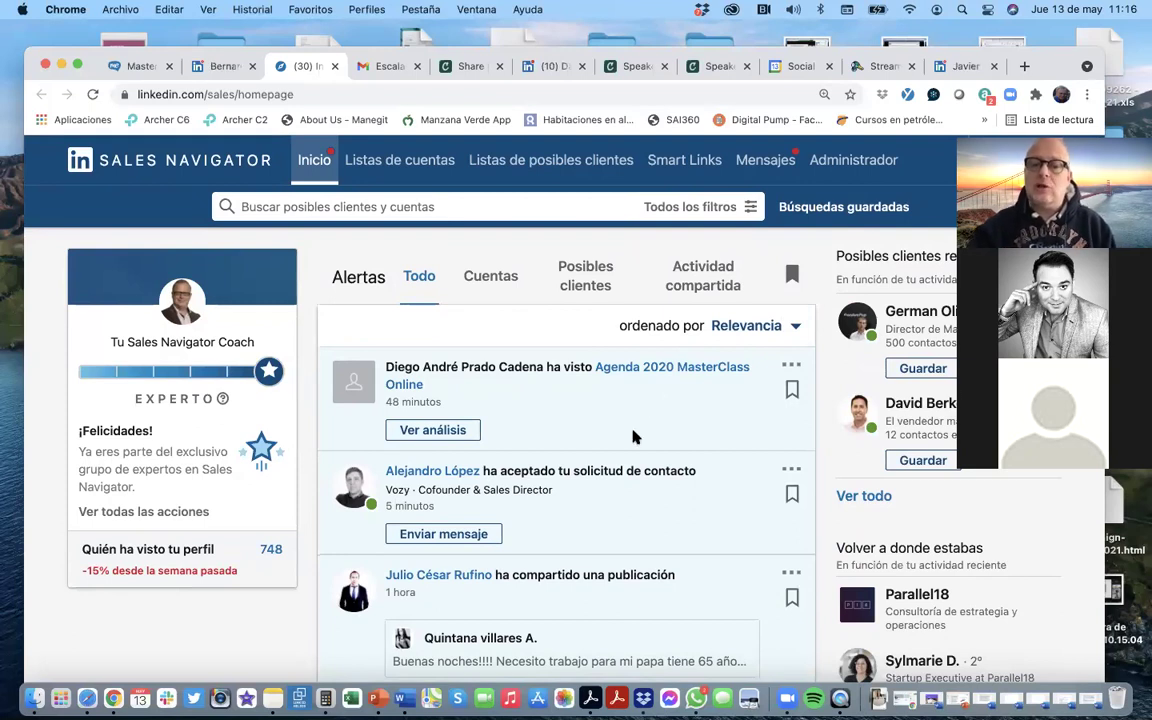
pyautogui.scroll(-10, 630, 452)
pyautogui.scroll(10, 630, 452)
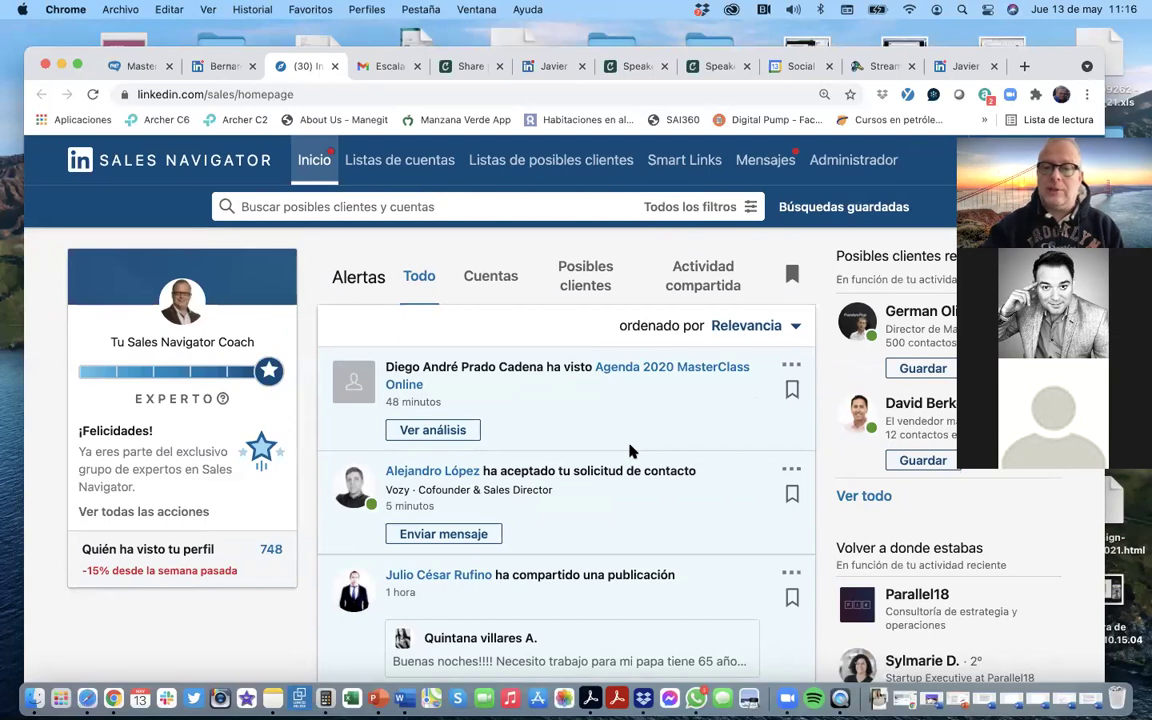
# Open the full set of lead search filters and review the main filters plus the job title and seniority filters.
pyautogui.click(749, 207)
pyautogui.click(749, 209)
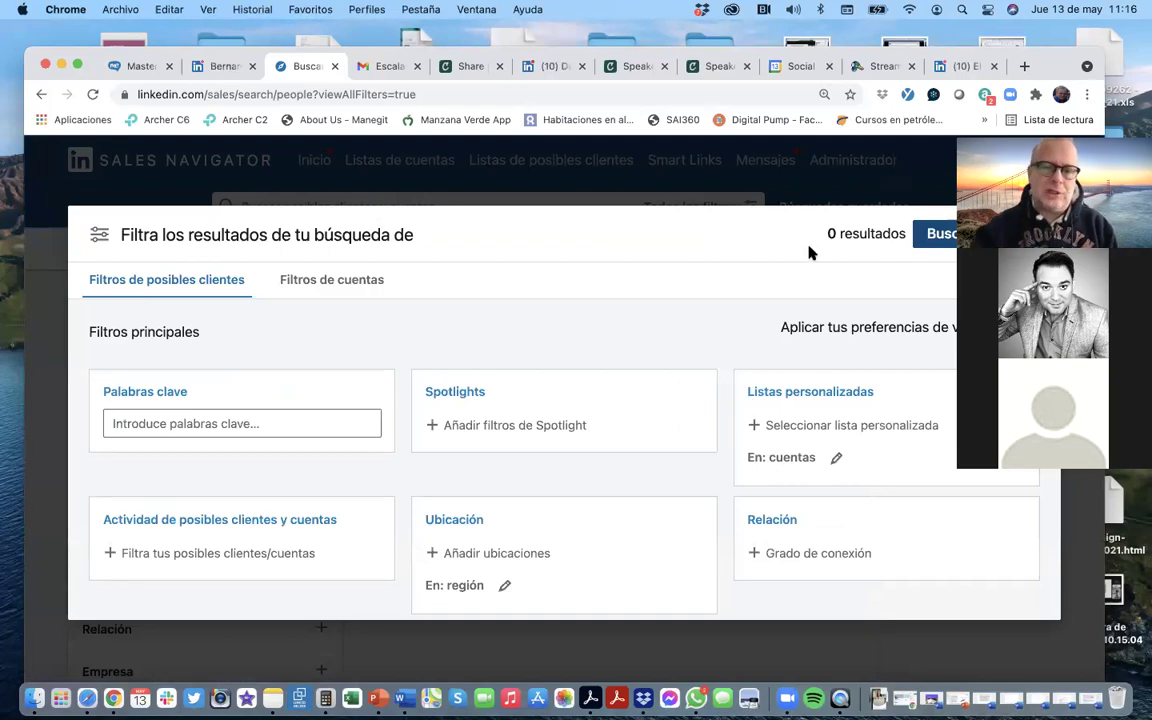
pyautogui.scroll(-3, 771, 275)
pyautogui.scroll(3, 772, 275)
pyautogui.scroll(-5, 739, 307)
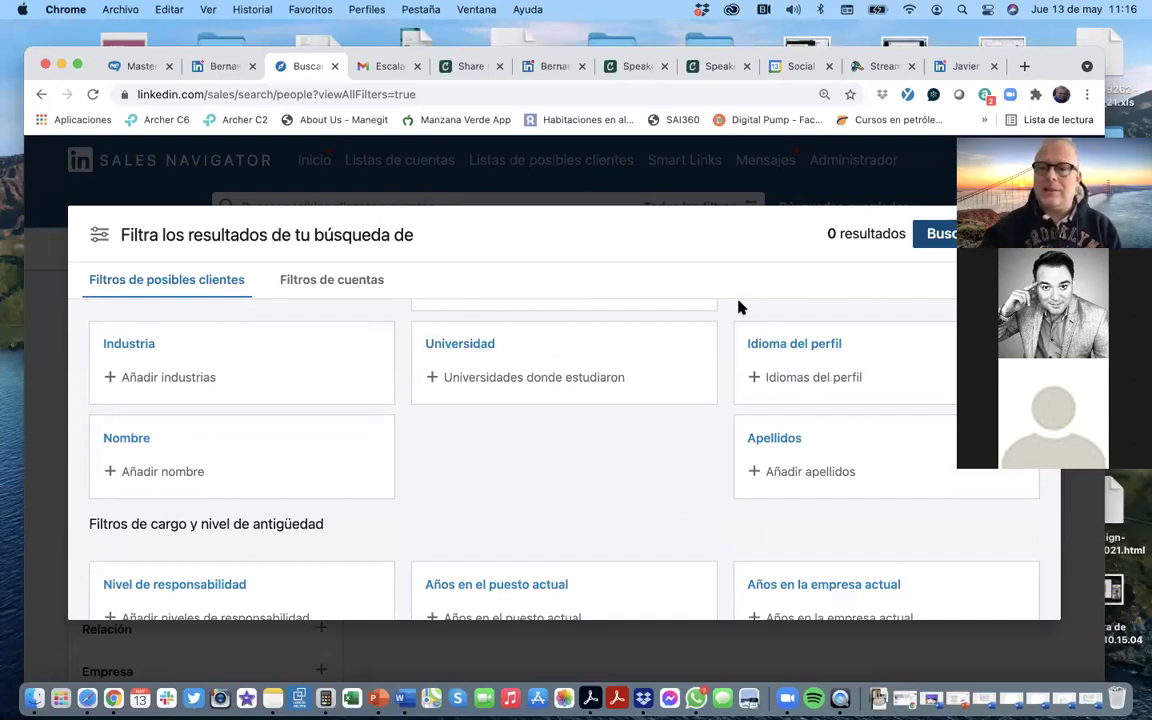
pyautogui.scroll(-3, 716, 348)
pyautogui.scroll(-1, 716, 348)
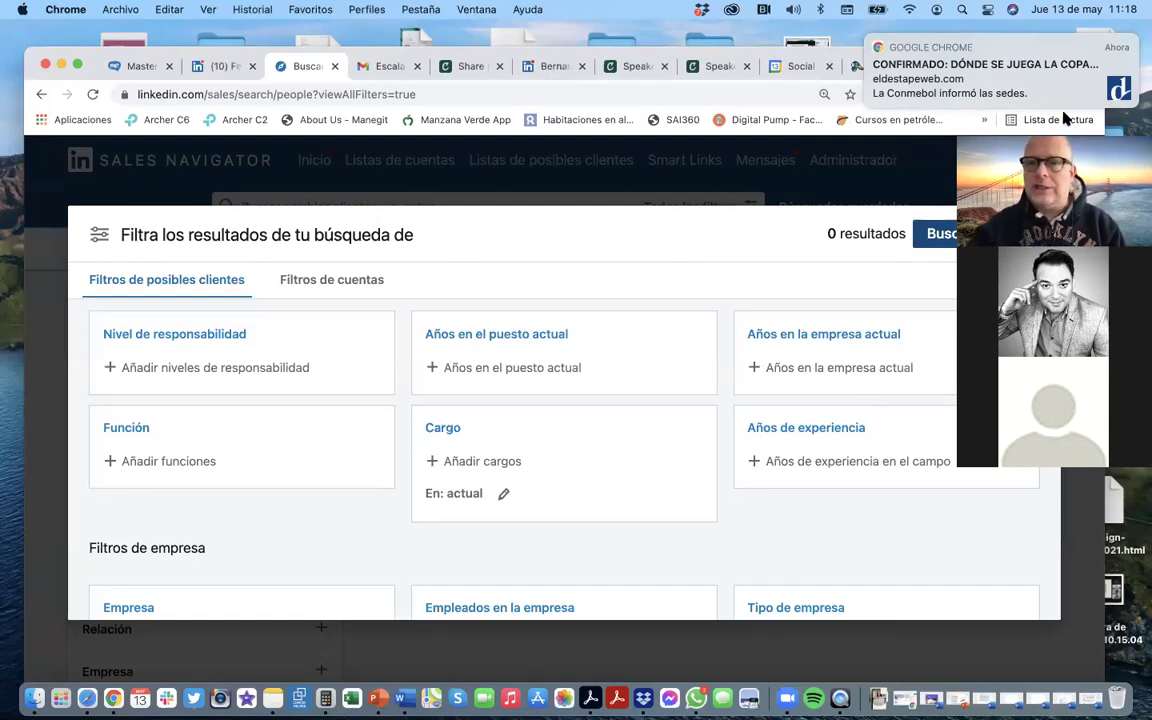
# Add CMO as an included current job title in the lead filters.
pyautogui.scroll(-3, 612, 395)
pyautogui.scroll(-1, 610, 394)
pyautogui.scroll(2, 611, 393)
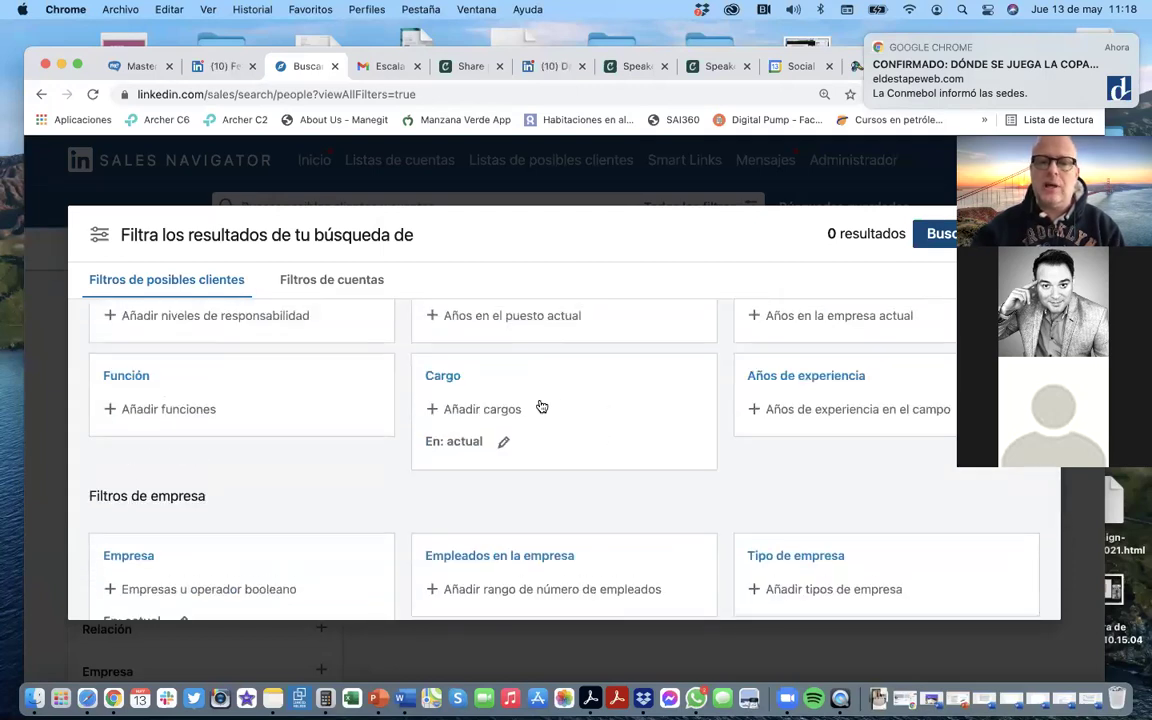
pyautogui.click(541, 407)
pyautogui.write('CMO')
pyautogui.press('Return')
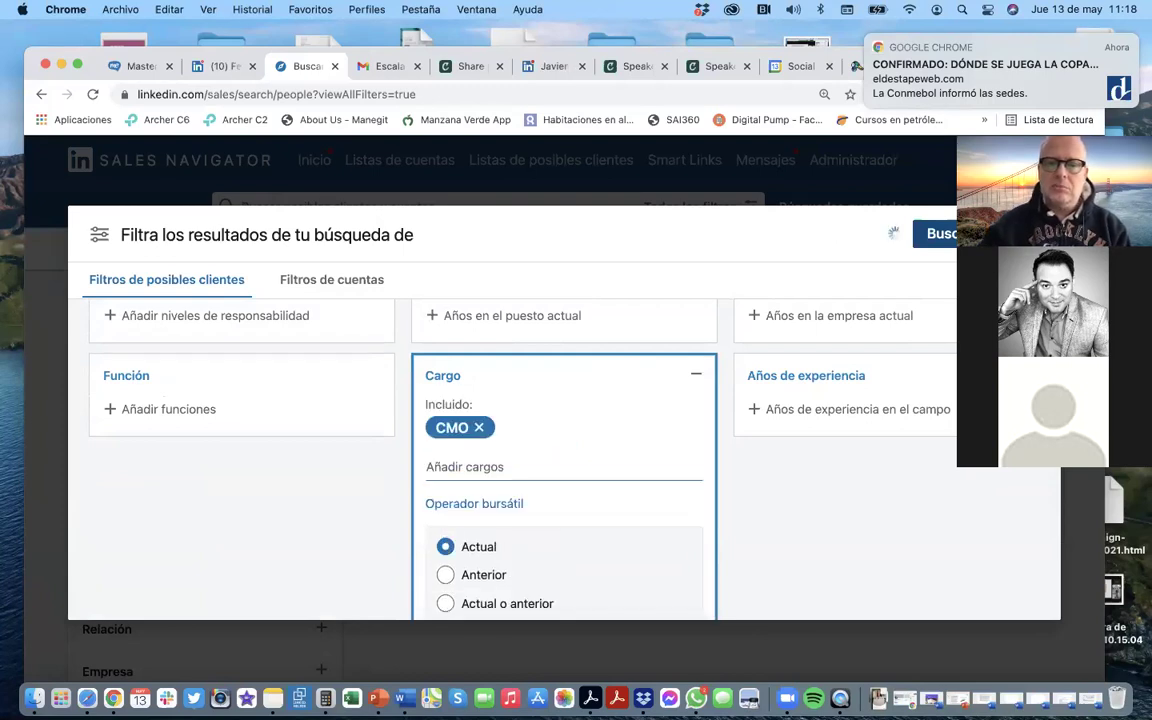
# Look through the suggested marketing job titles and add "marketing" as an included current job title.
pyautogui.write('m,a')
pyautogui.press('BackSpace')
pyautogui.press('BackSpace')
pyautogui.write('ar')
pyautogui.write('i')
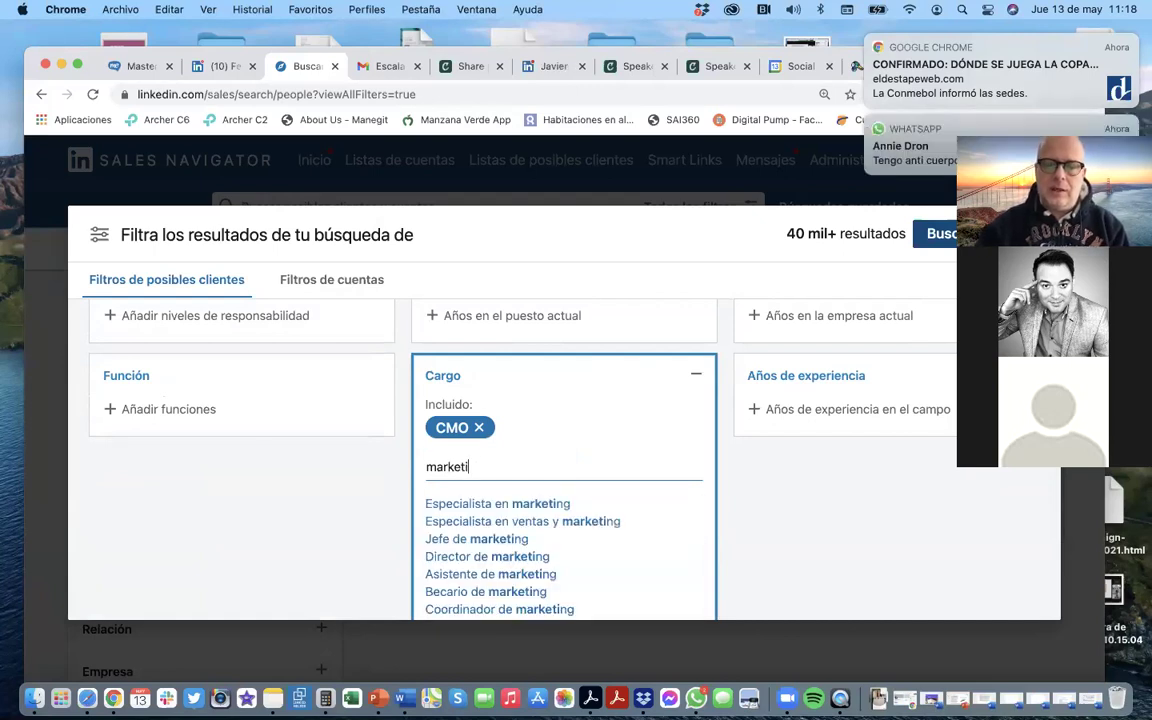
pyautogui.write('ng')
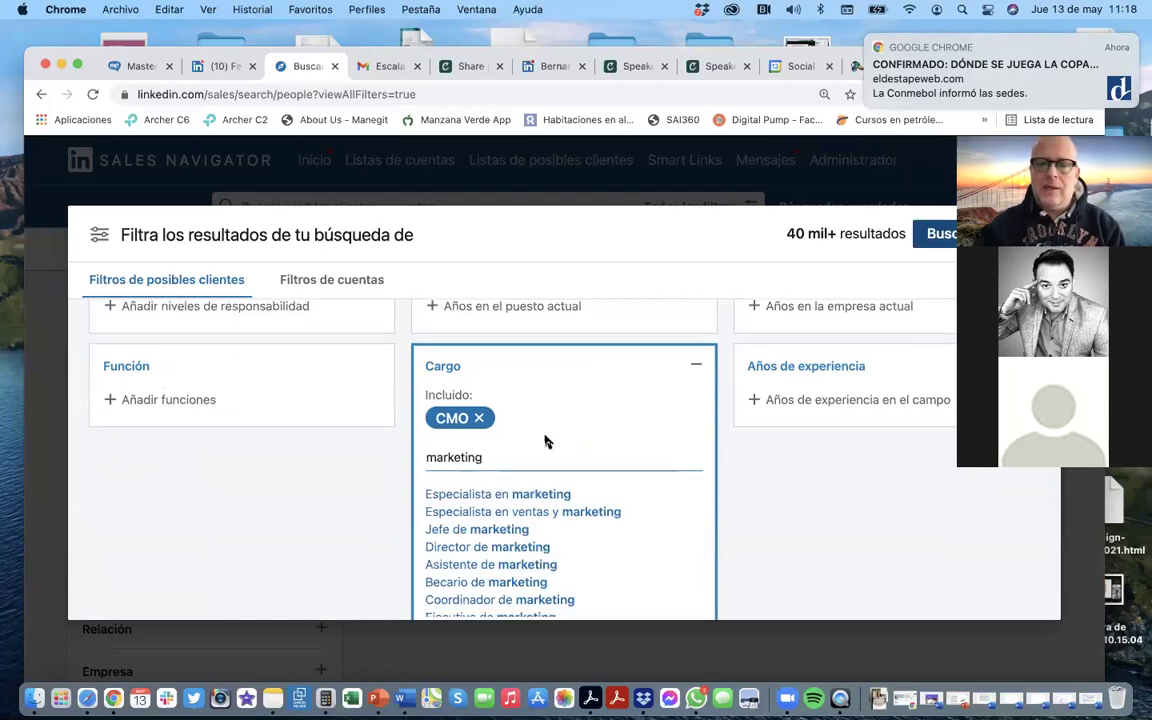
pyautogui.scroll(-6, 547, 441)
pyautogui.scroll(-3, 547, 441)
pyautogui.scroll(6, 547, 441)
pyautogui.scroll(2, 547, 441)
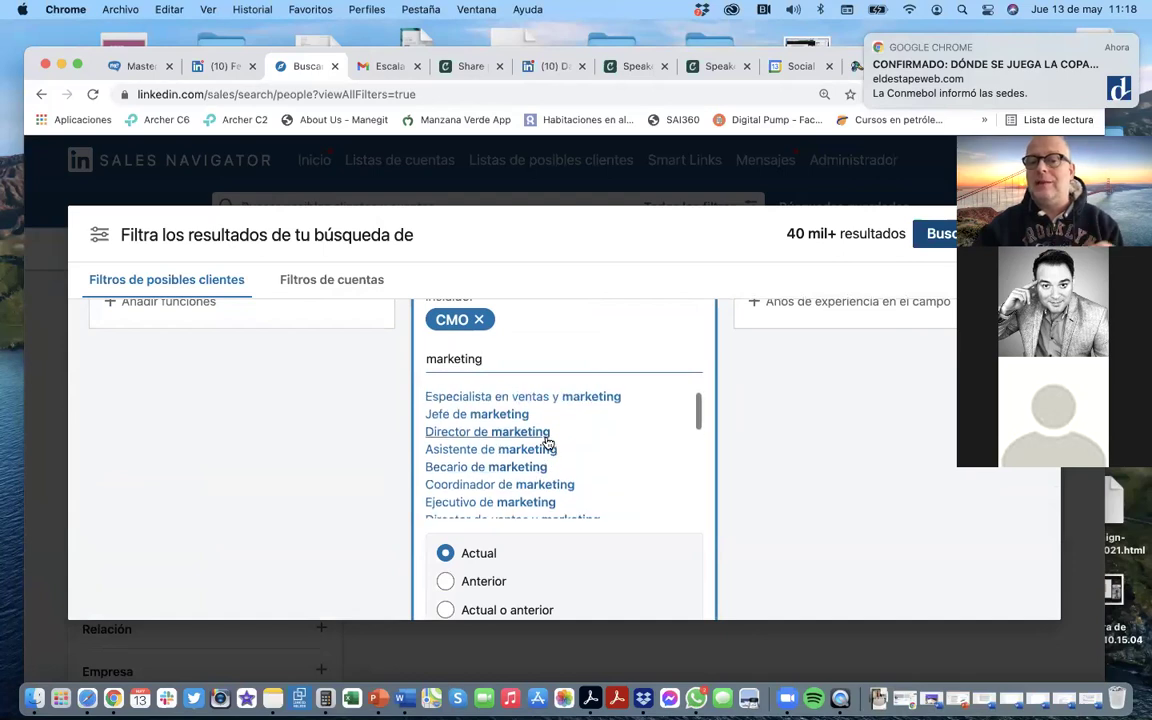
pyautogui.scroll(4, 547, 441)
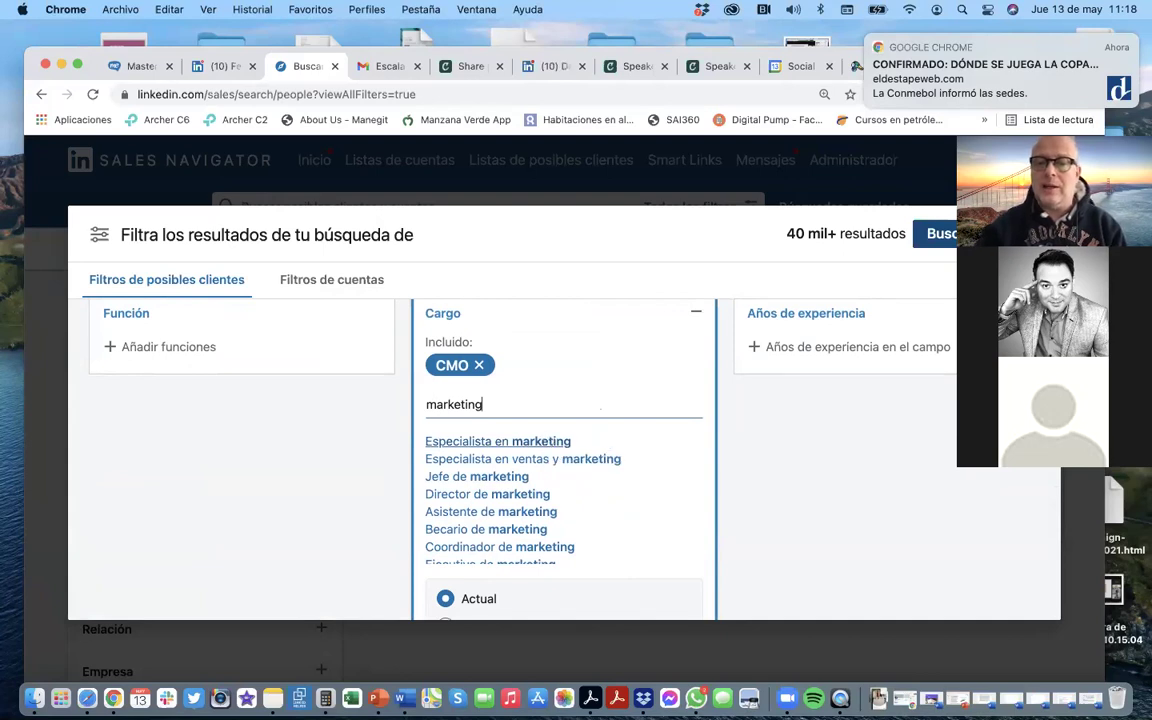
pyautogui.press('Return')
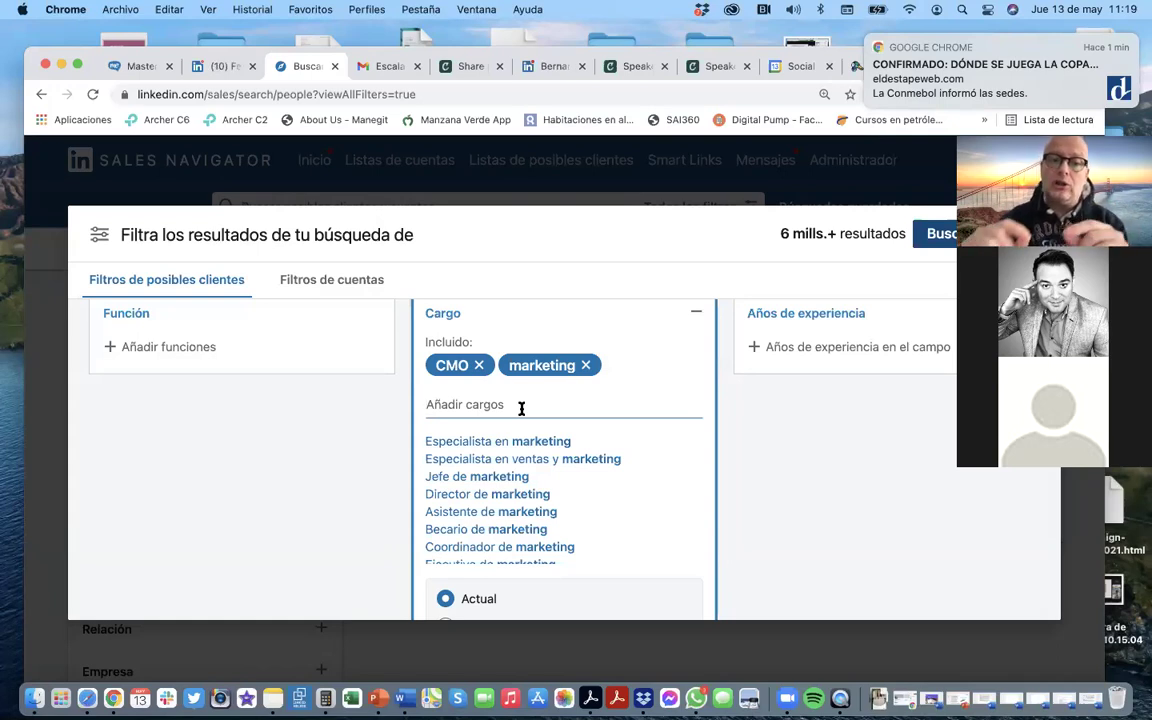
# Add "Director" and "gerente" as further included current job titles in the lead filters.
pyautogui.write('Director')
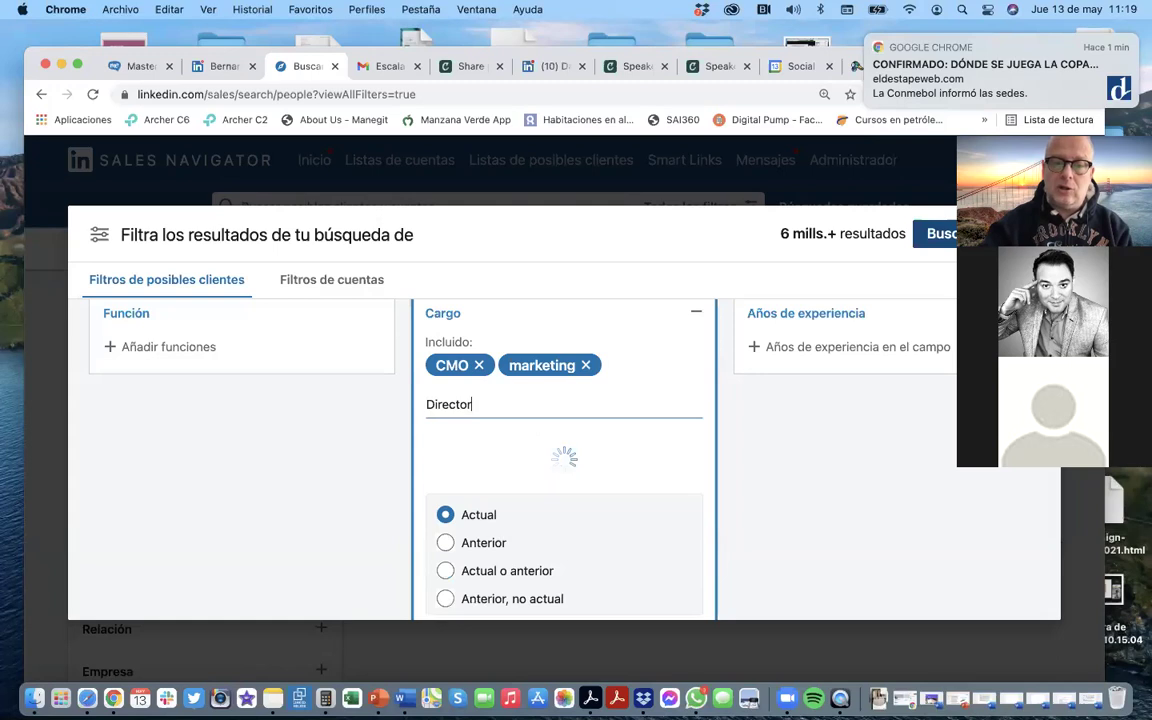
pyautogui.press('Return')
pyautogui.write('gerente')
pyautogui.press('Return')
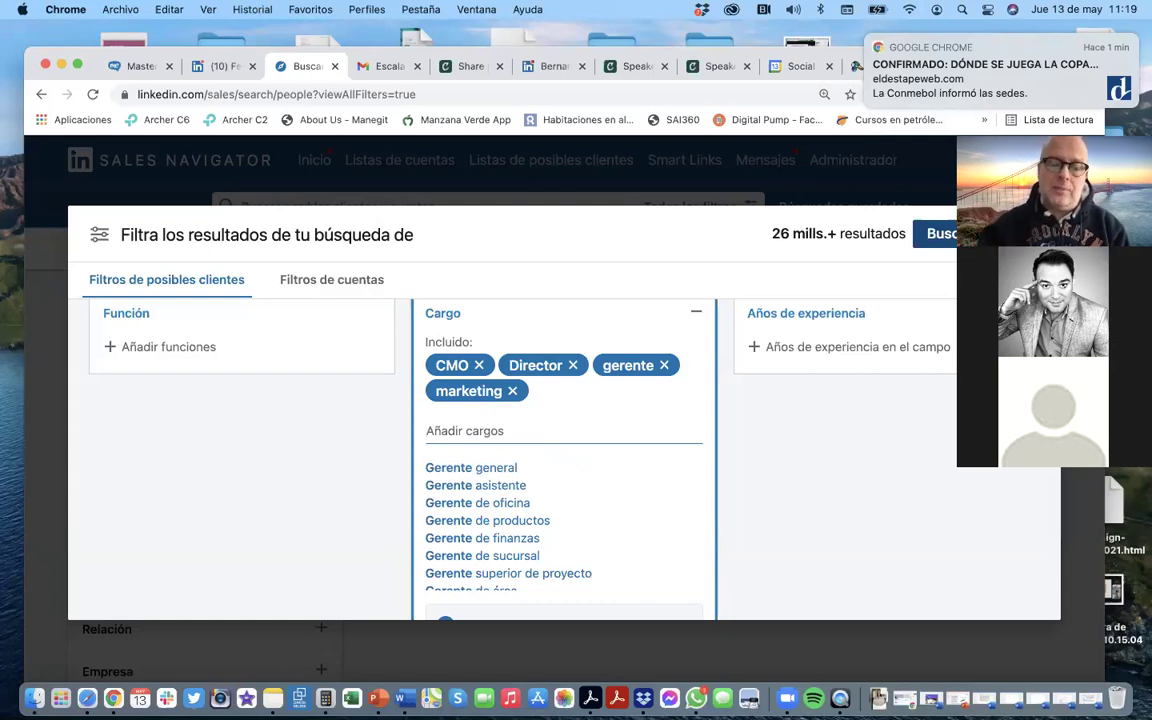
# Add the job title "asistente" and switch it from included to excluded.
pyautogui.write('as')
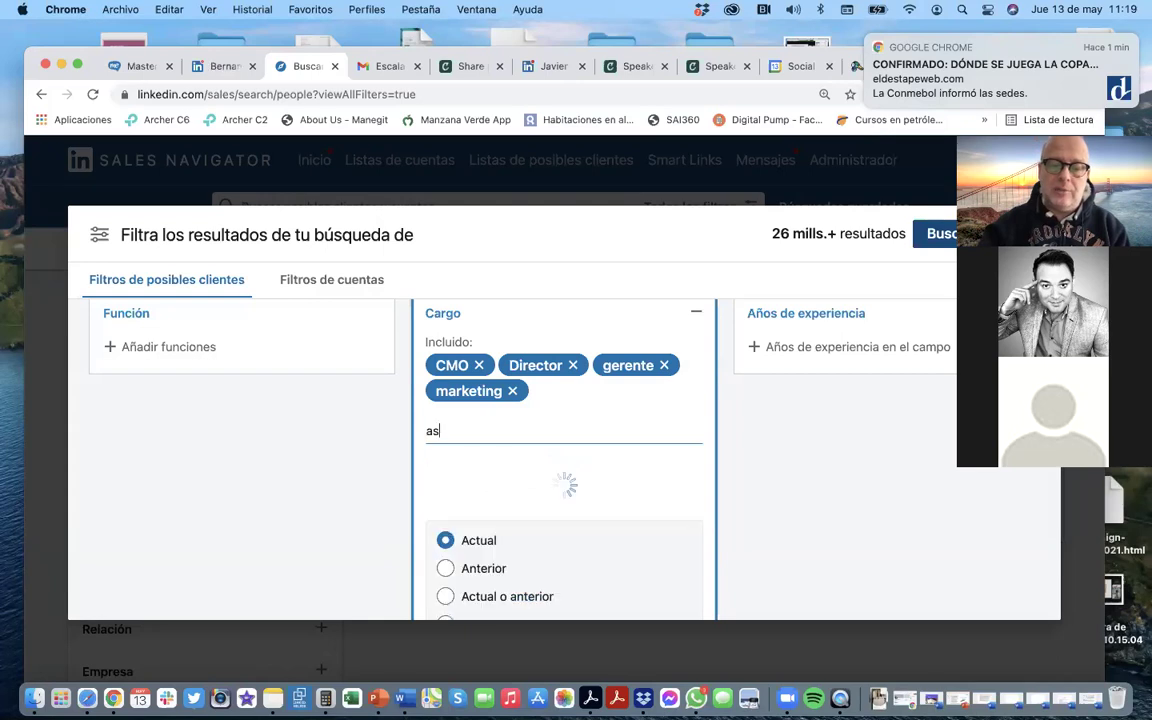
pyautogui.write('istente')
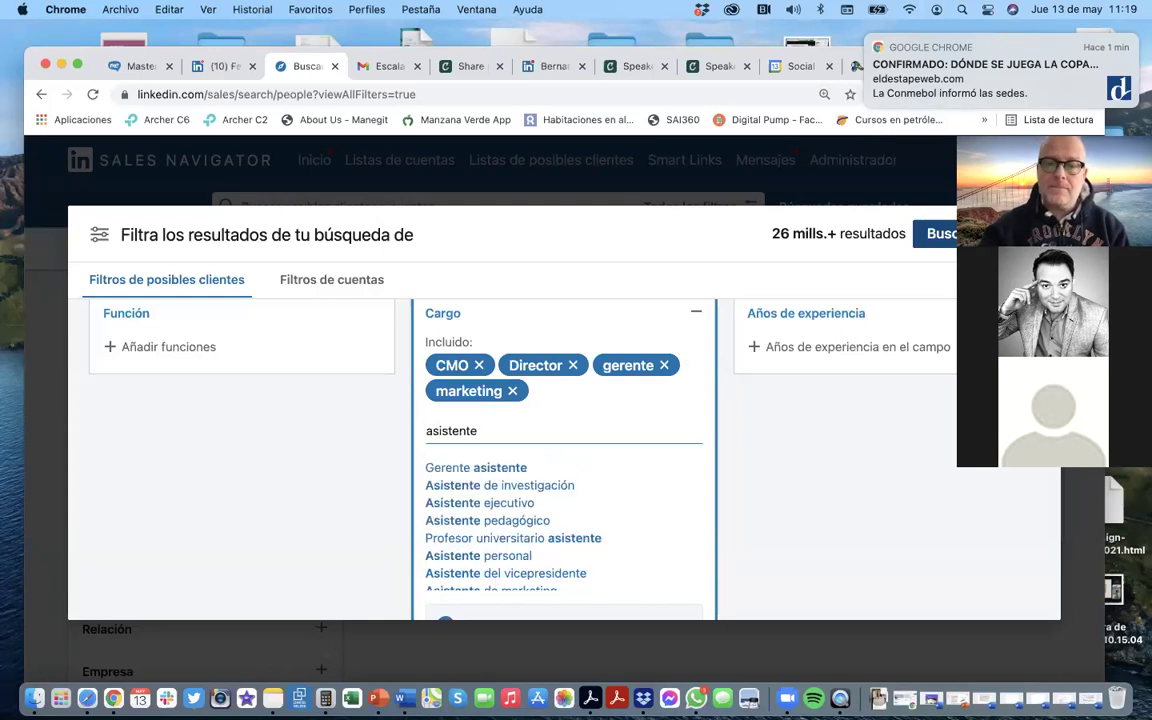
pyautogui.press('Return')
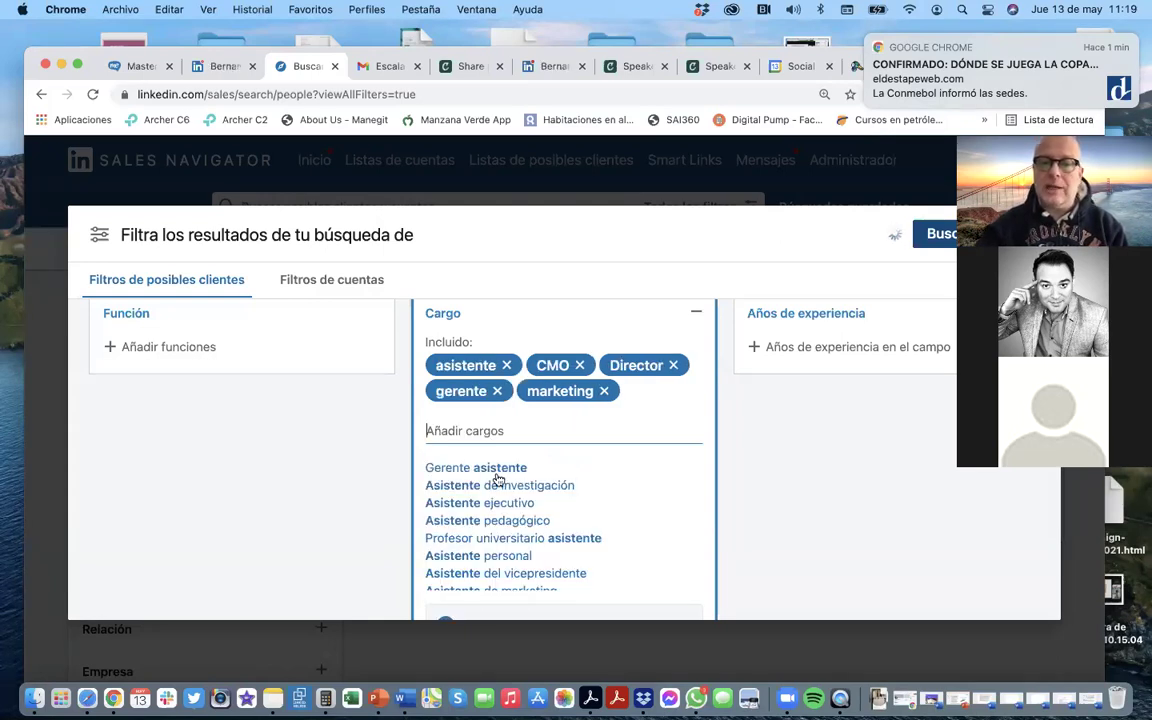
pyautogui.click(485, 366)
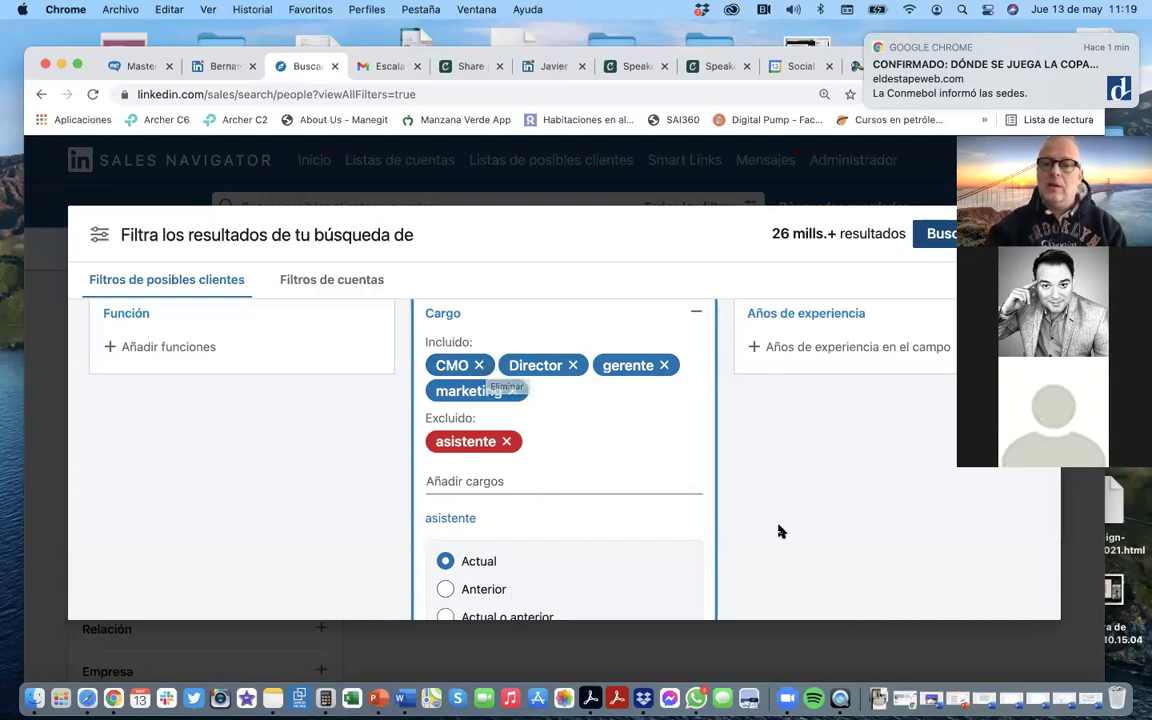
# Review the main lead filters and add México as an included location by region.
pyautogui.scroll(5, 779, 532)
pyautogui.scroll(5, 779, 532)
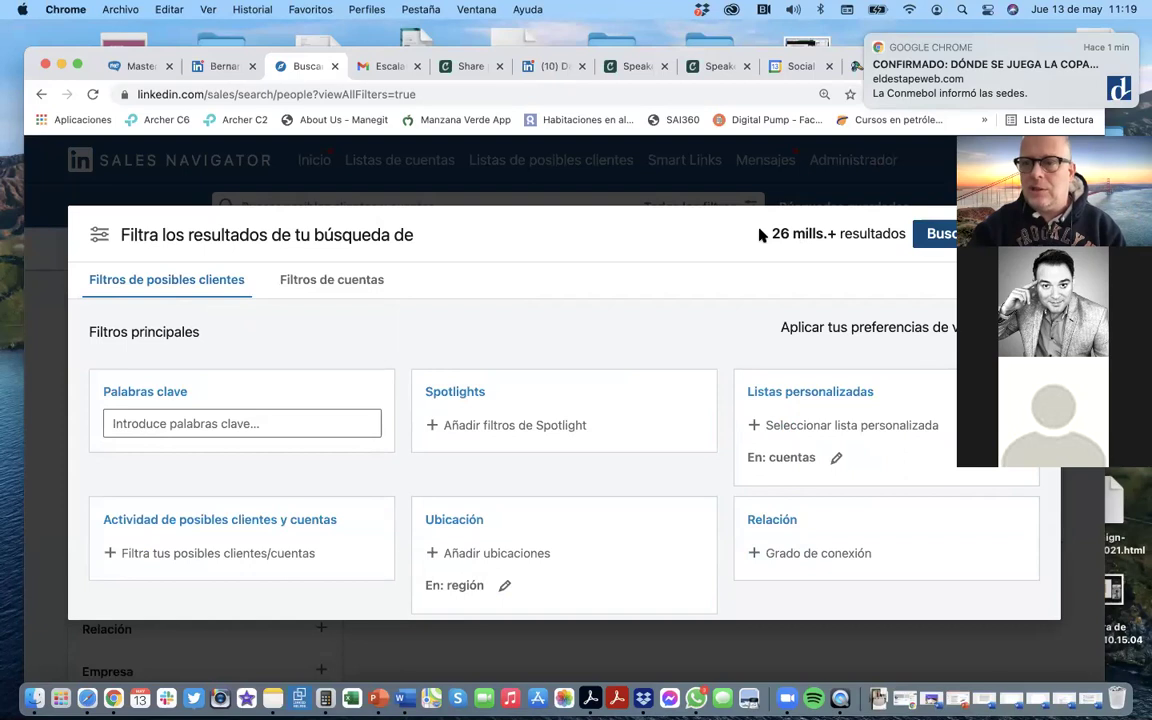
pyautogui.scroll(-5, 704, 292)
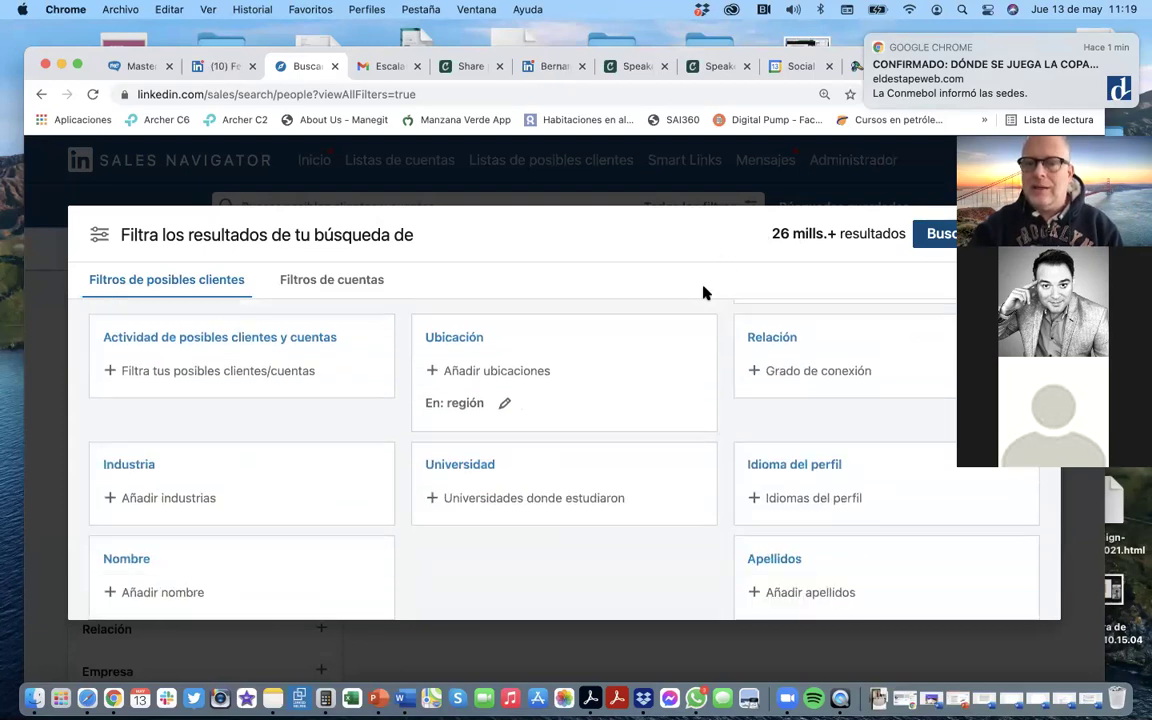
pyautogui.scroll(5, 704, 292)
pyautogui.scroll(-5, 650, 329)
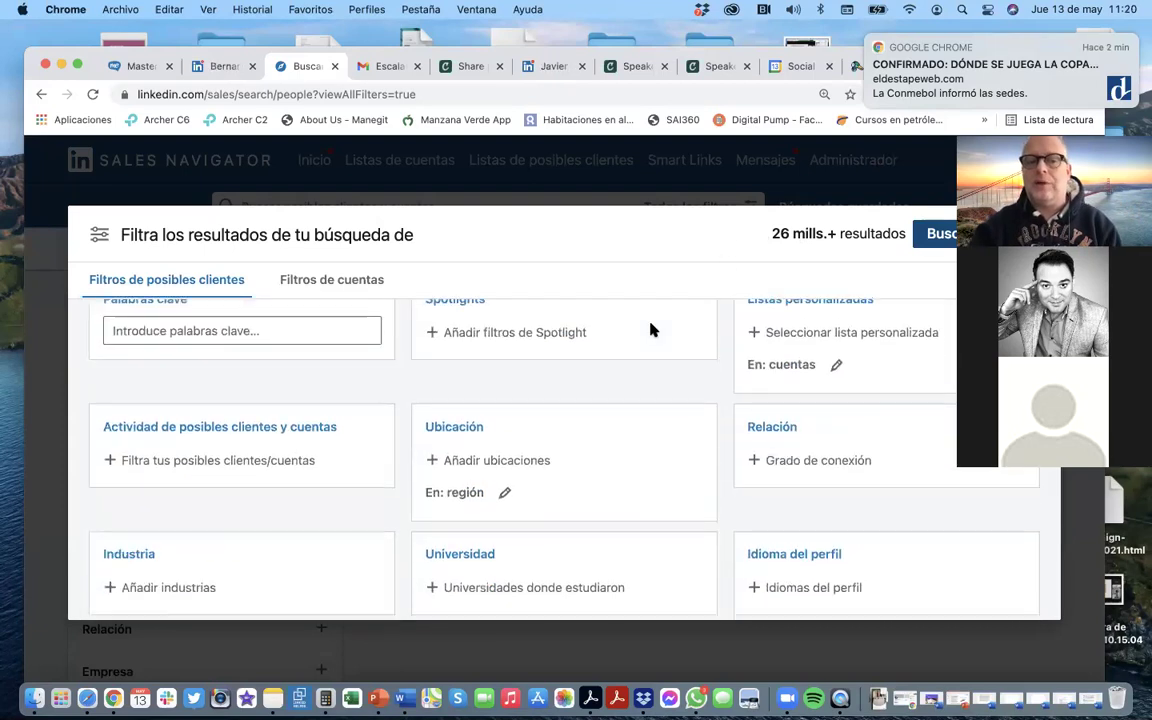
pyautogui.scroll(-2, 545, 345)
pyautogui.scroll(6, 545, 345)
pyautogui.scroll(1, 545, 345)
pyautogui.scroll(-3, 545, 345)
pyautogui.click(521, 412)
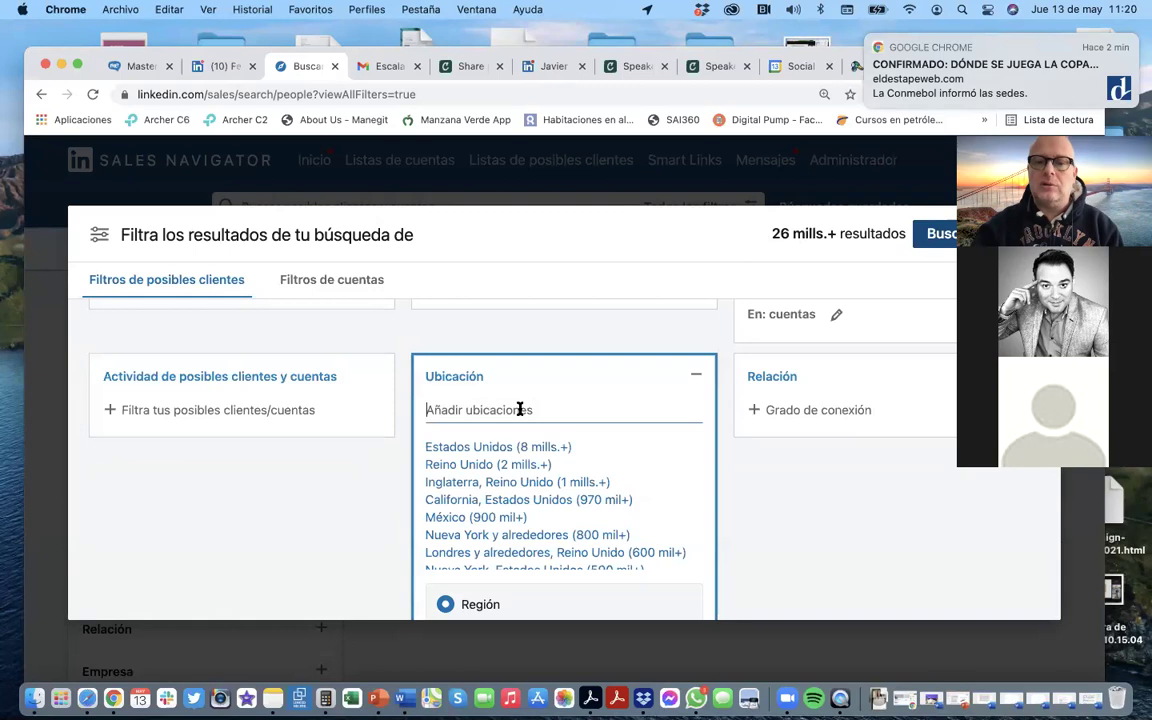
pyautogui.write('Mexico')
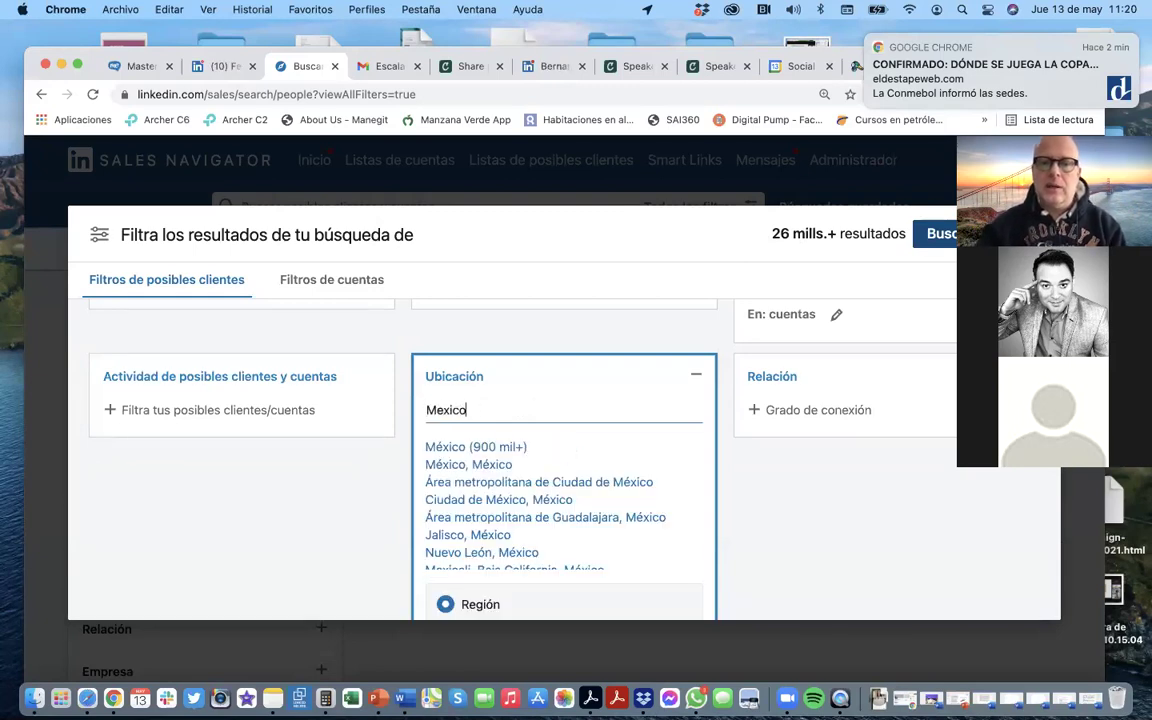
pyautogui.click(476, 447)
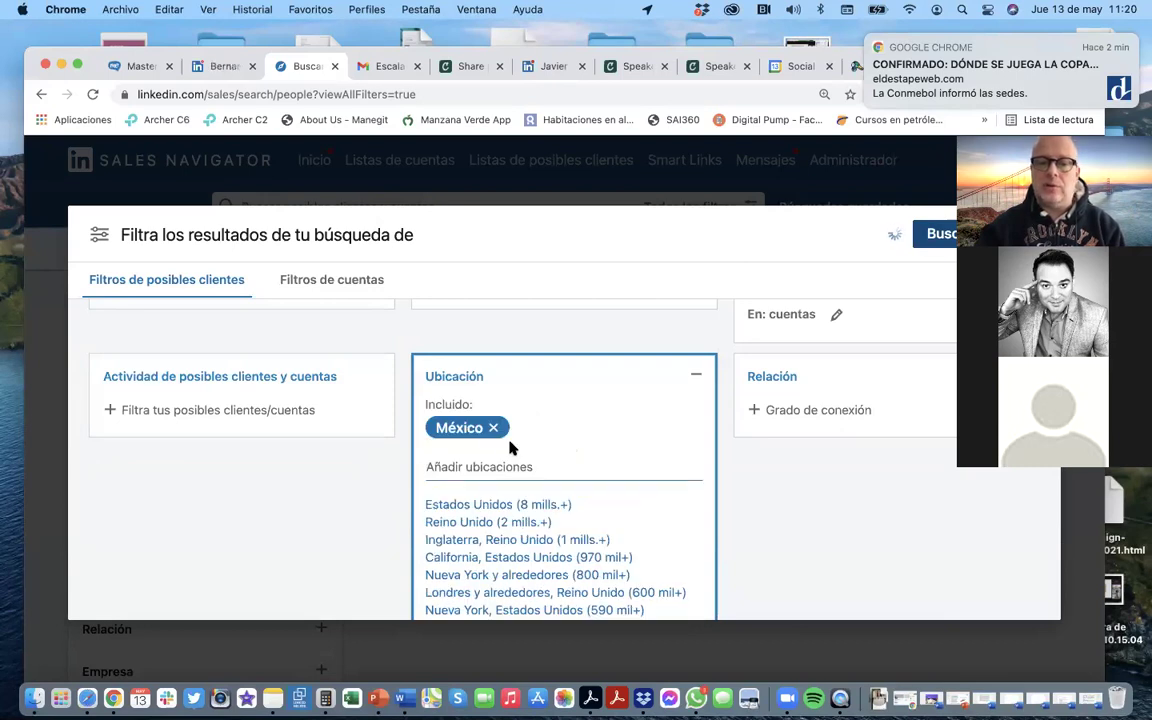
# Add Argentina and Colombia as included locations and run the lead search.
pyautogui.write('Argentina')
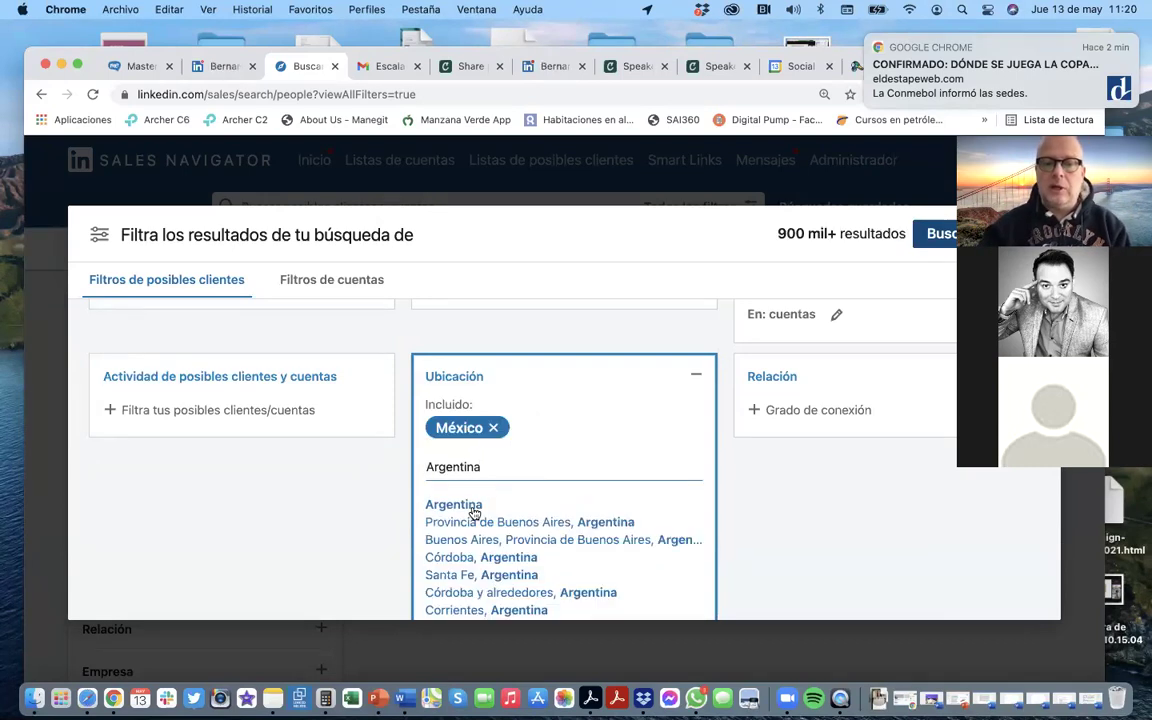
pyautogui.click(473, 508)
pyautogui.write('Colombia')
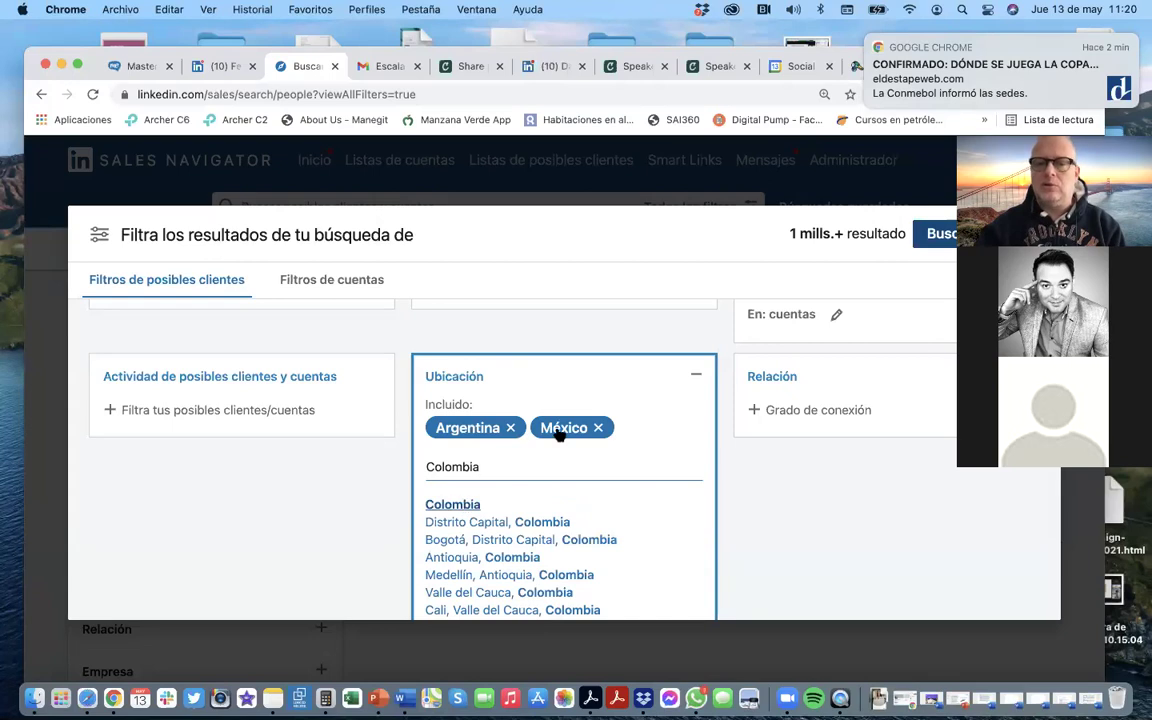
pyautogui.press('Return')
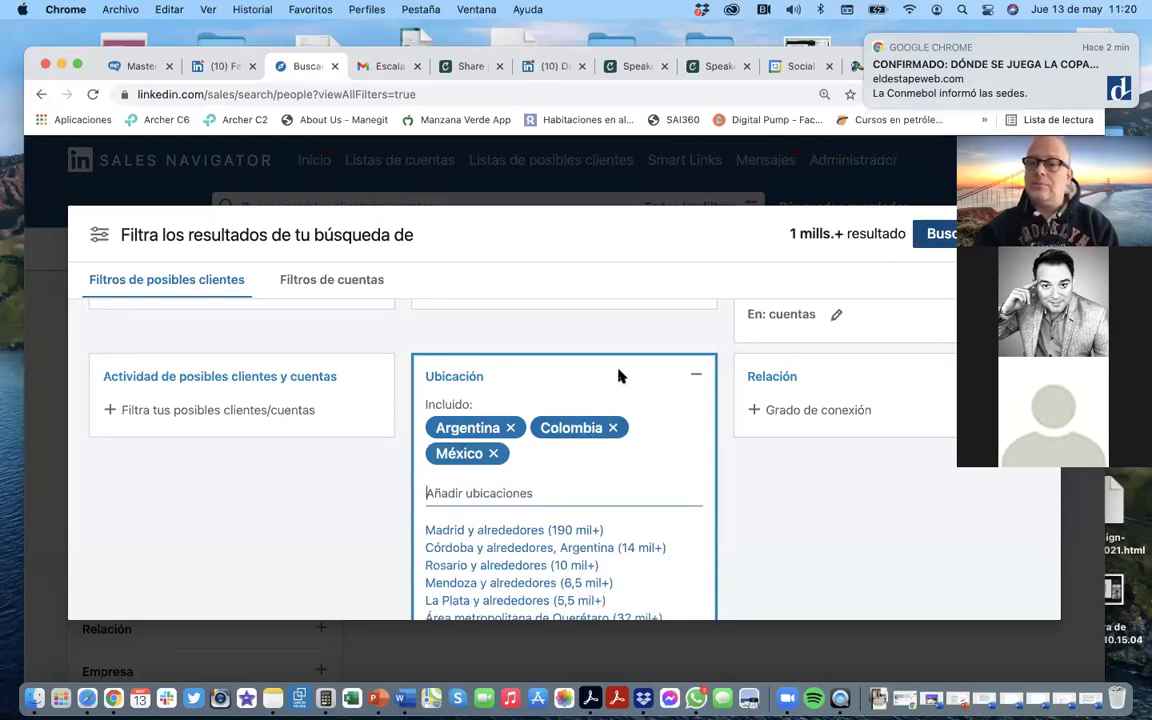
pyautogui.click(930, 240)
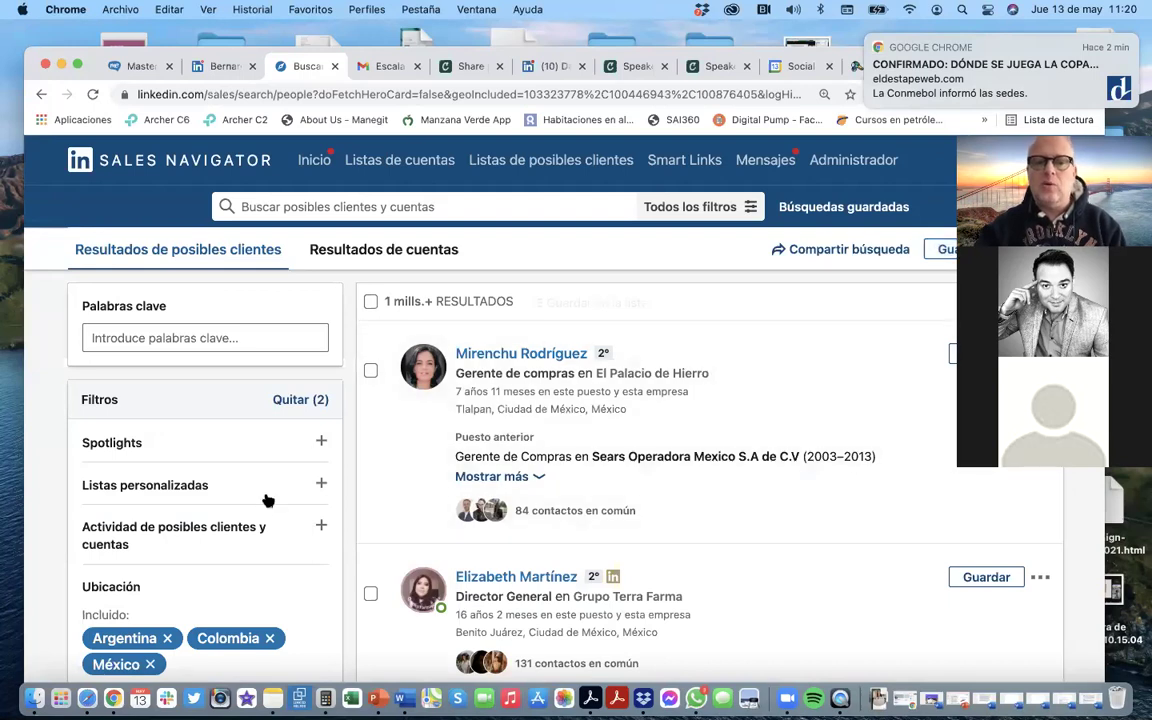
# Examine the lead results together with the applied location and job title filters.
pyautogui.scroll(-5, 267, 500)
pyautogui.scroll(-2, 264, 505)
pyautogui.scroll(2, 264, 505)
pyautogui.scroll(-4, 264, 505)
pyautogui.scroll(6, 264, 505)
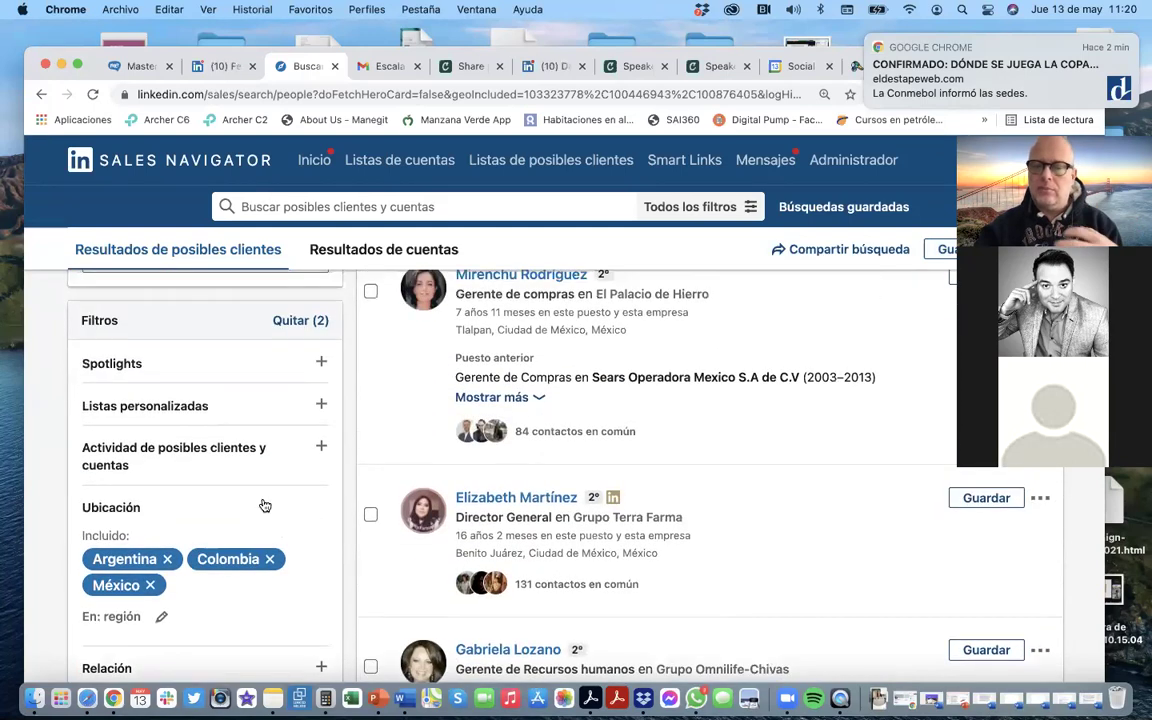
pyautogui.scroll(-1, 264, 505)
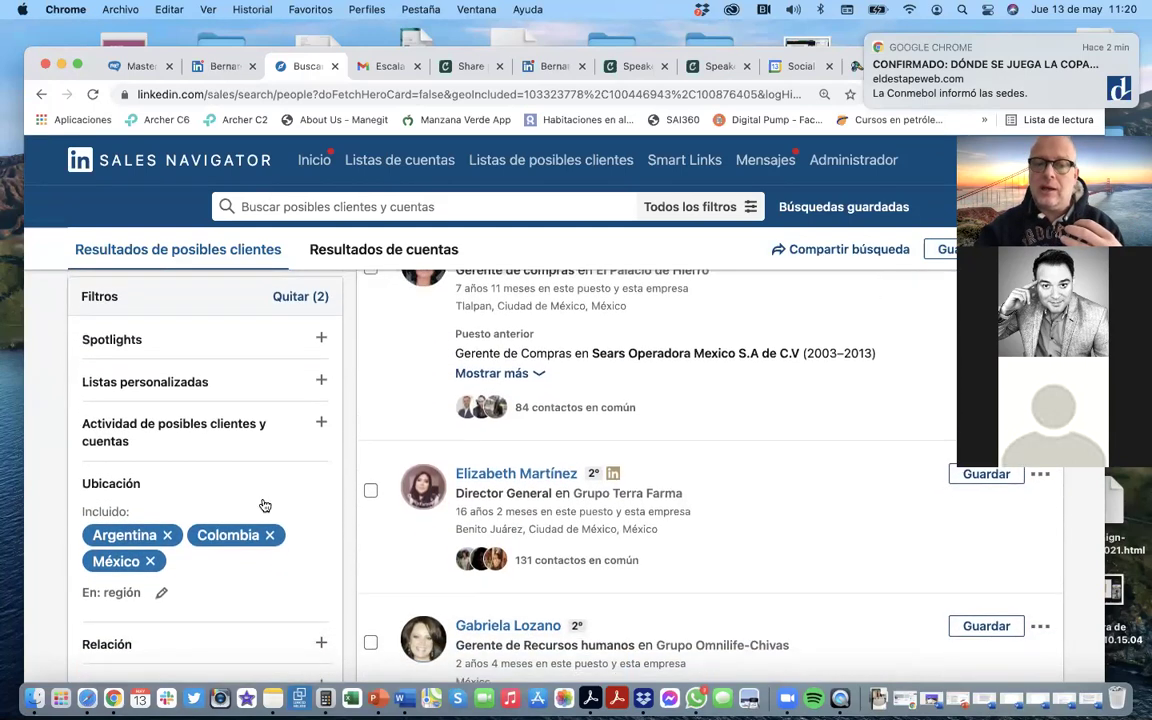
pyautogui.scroll(2, 264, 505)
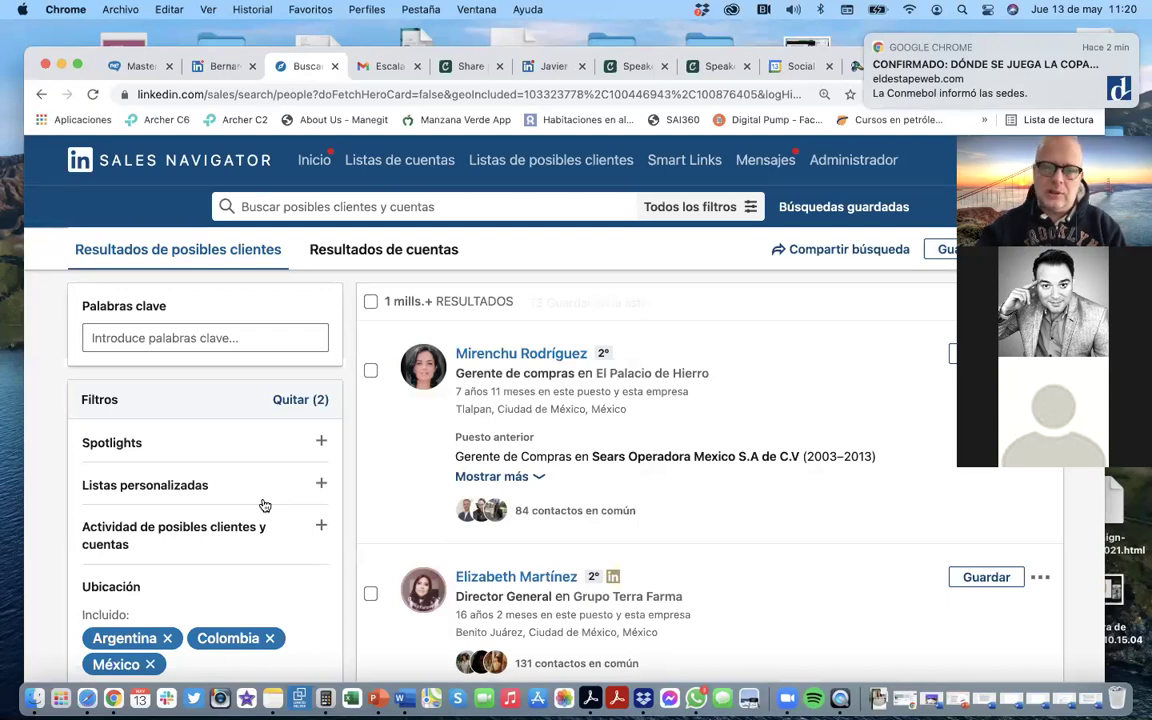
pyautogui.scroll(-5, 192, 513)
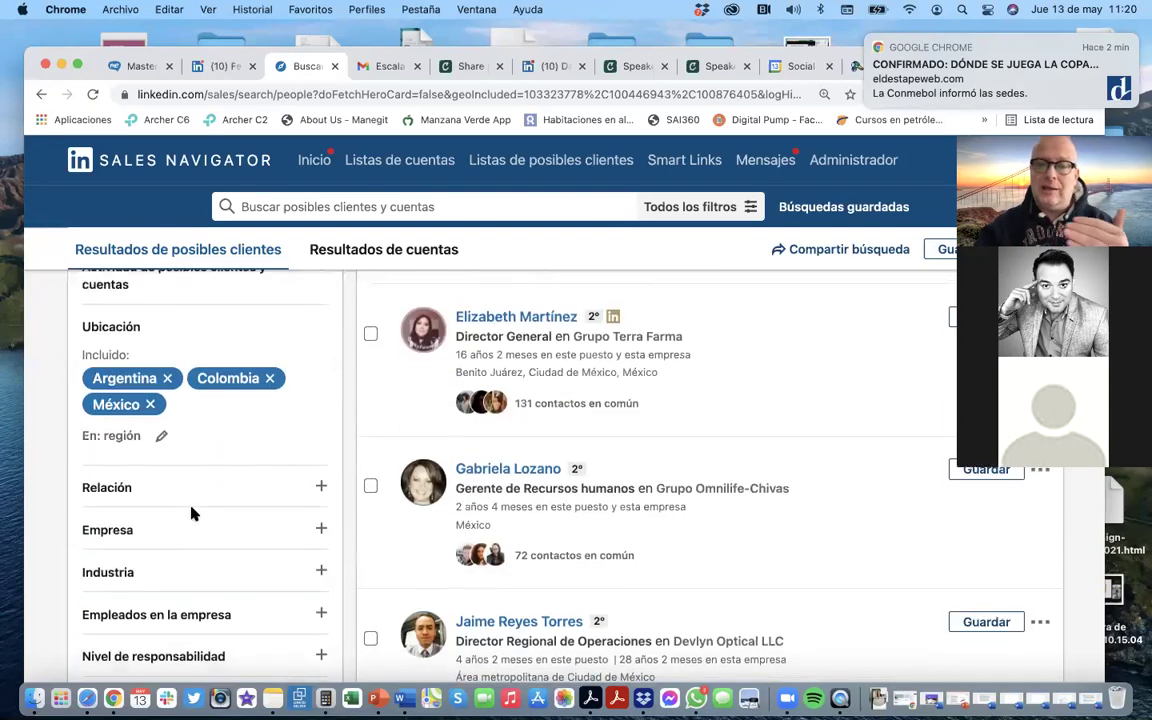
pyautogui.scroll(-3, 192, 515)
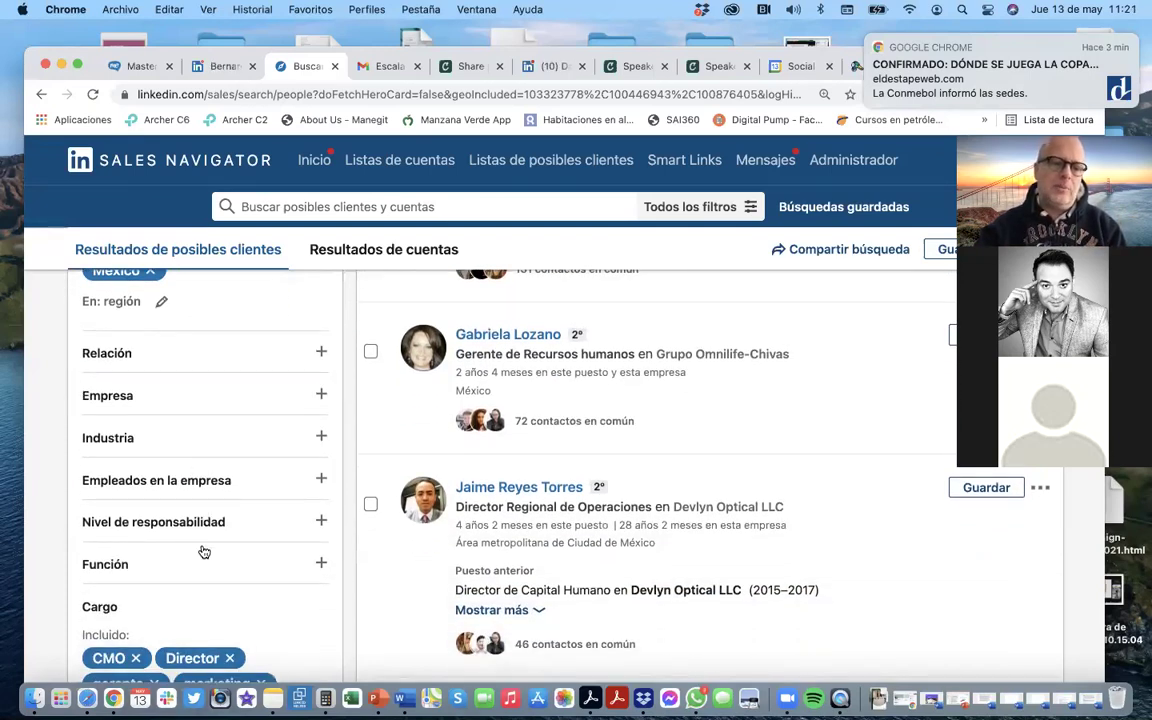
# Expand the company filter and look through its suggested companies.
pyautogui.click(204, 395)
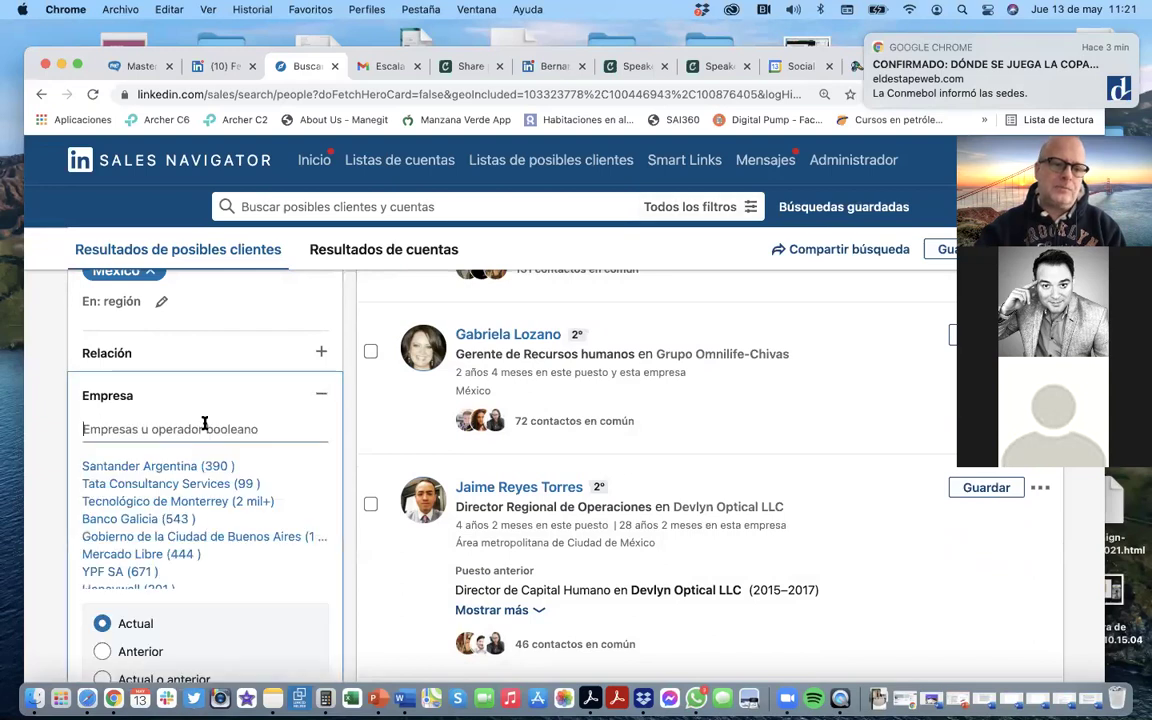
pyautogui.scroll(-3, 206, 420)
pyautogui.scroll(-5, 210, 450)
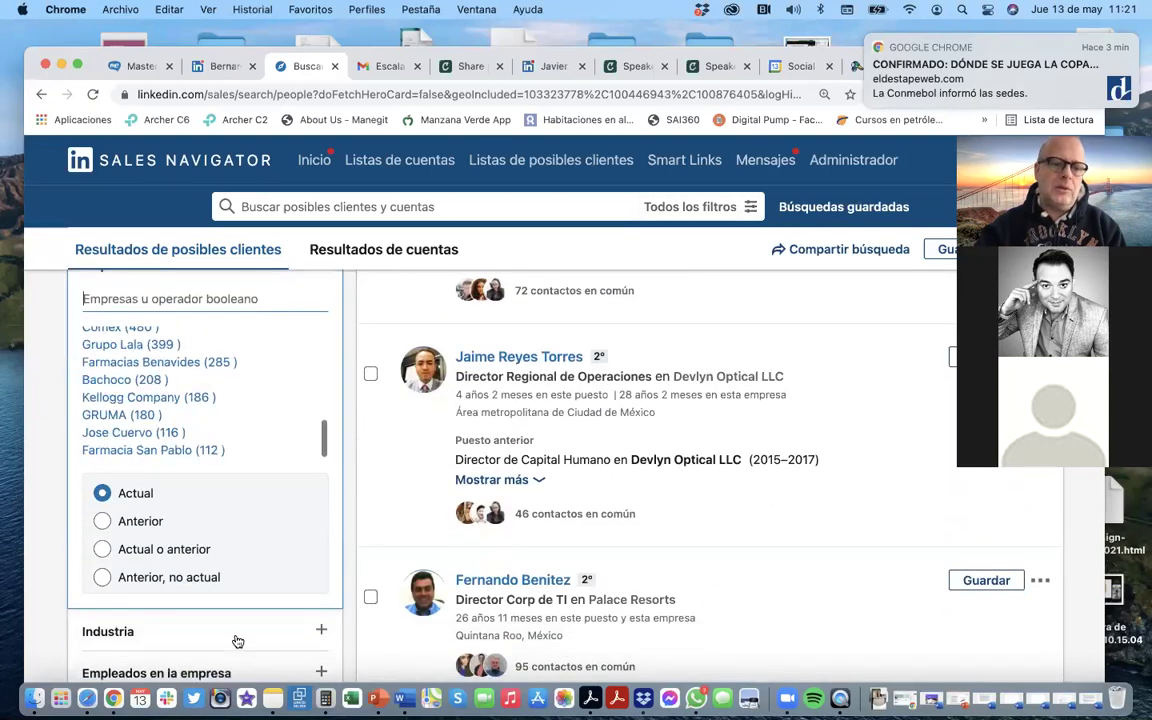
# Limit the leads to companies with 1.001-5.000, 5.001-10.000 and 10.000+ employees.
pyautogui.scroll(-3, 237, 641)
pyautogui.click(234, 515)
pyautogui.scroll(-2, 232, 525)
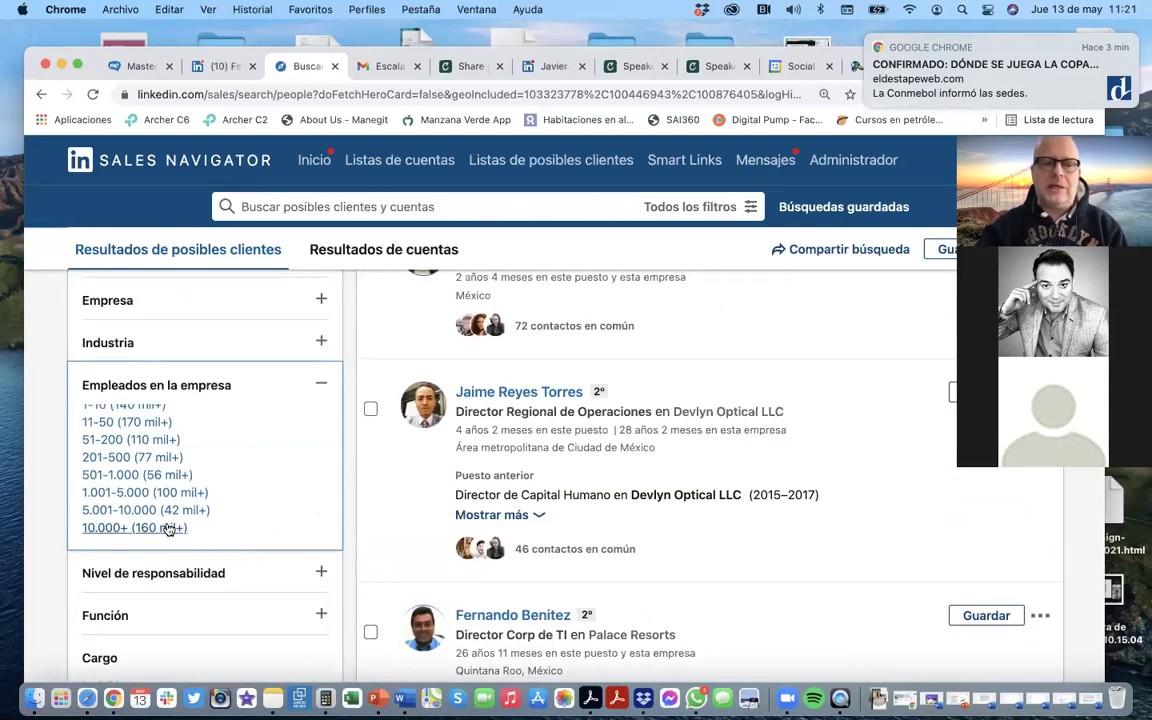
pyautogui.click(168, 529)
pyautogui.click(168, 557)
pyautogui.click(168, 553)
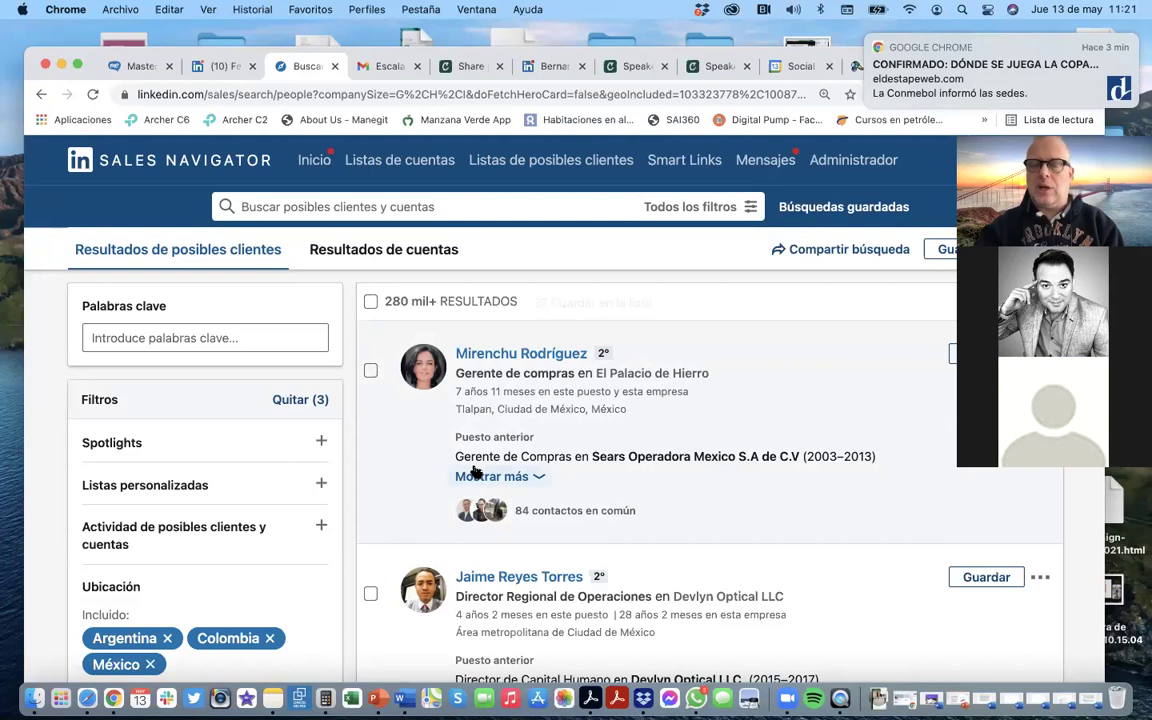
# Restrict the relationship filter to second-degree contacts and return to the start of the lead results.
pyautogui.scroll(-3, 291, 491)
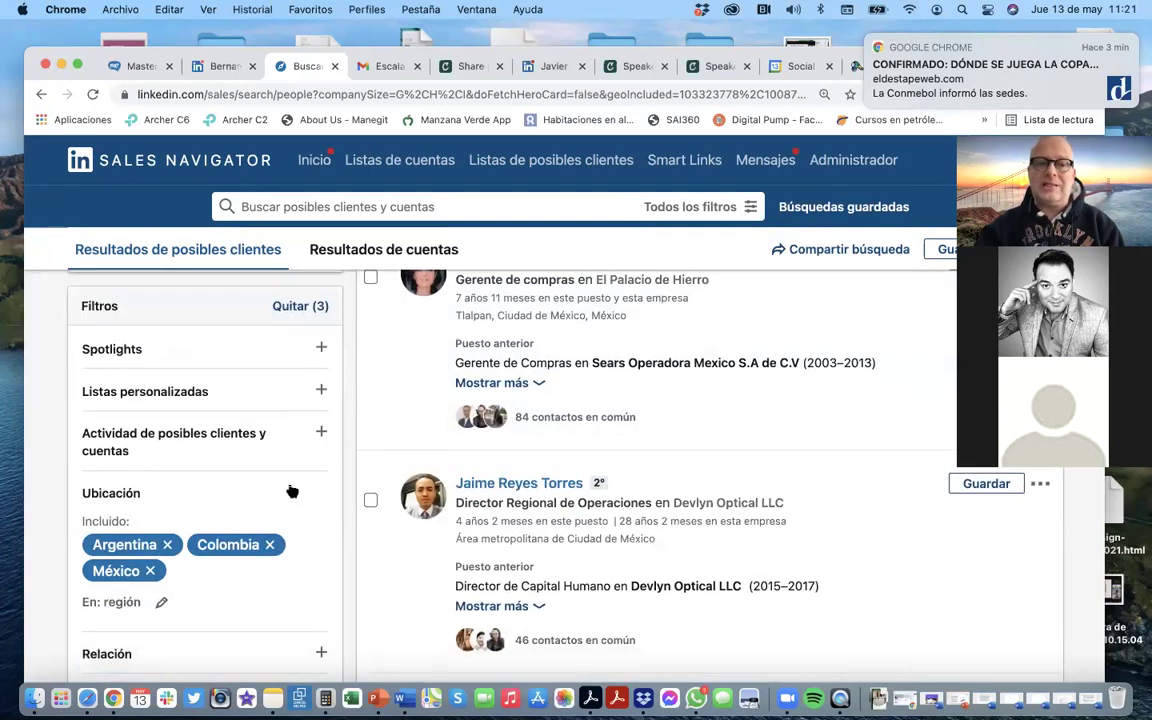
pyautogui.scroll(1, 291, 491)
pyautogui.scroll(-2, 291, 491)
pyautogui.scroll(-1, 291, 491)
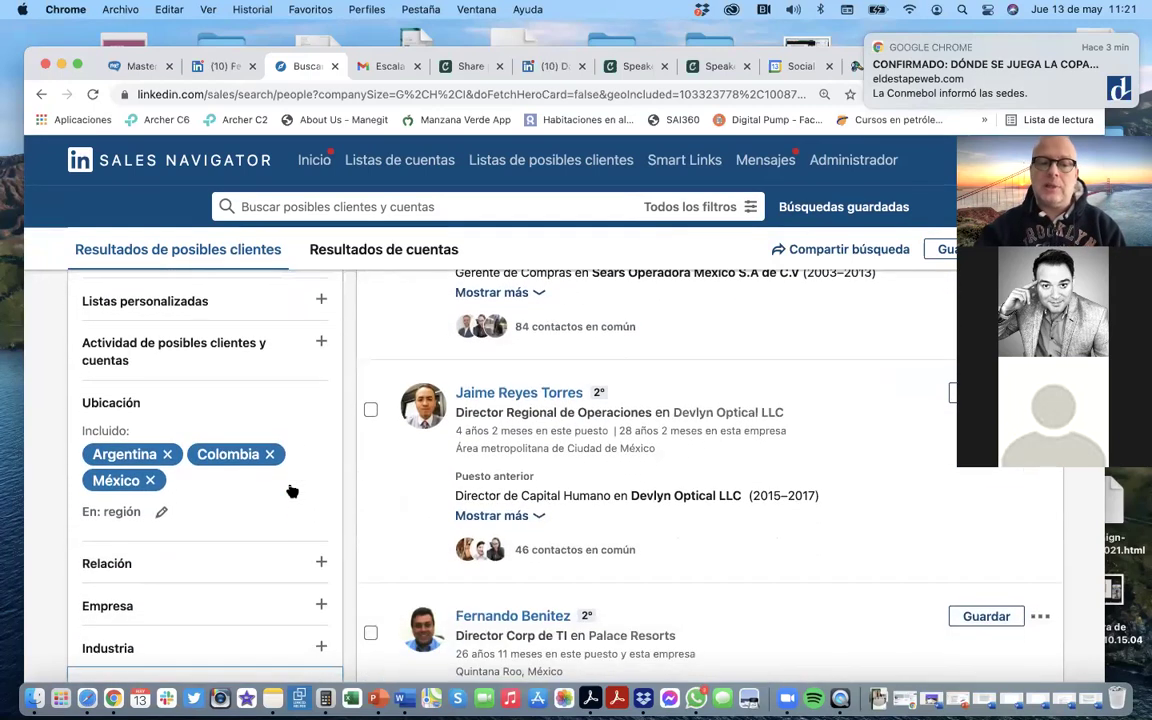
pyautogui.scroll(-1, 285, 480)
pyautogui.click(266, 499)
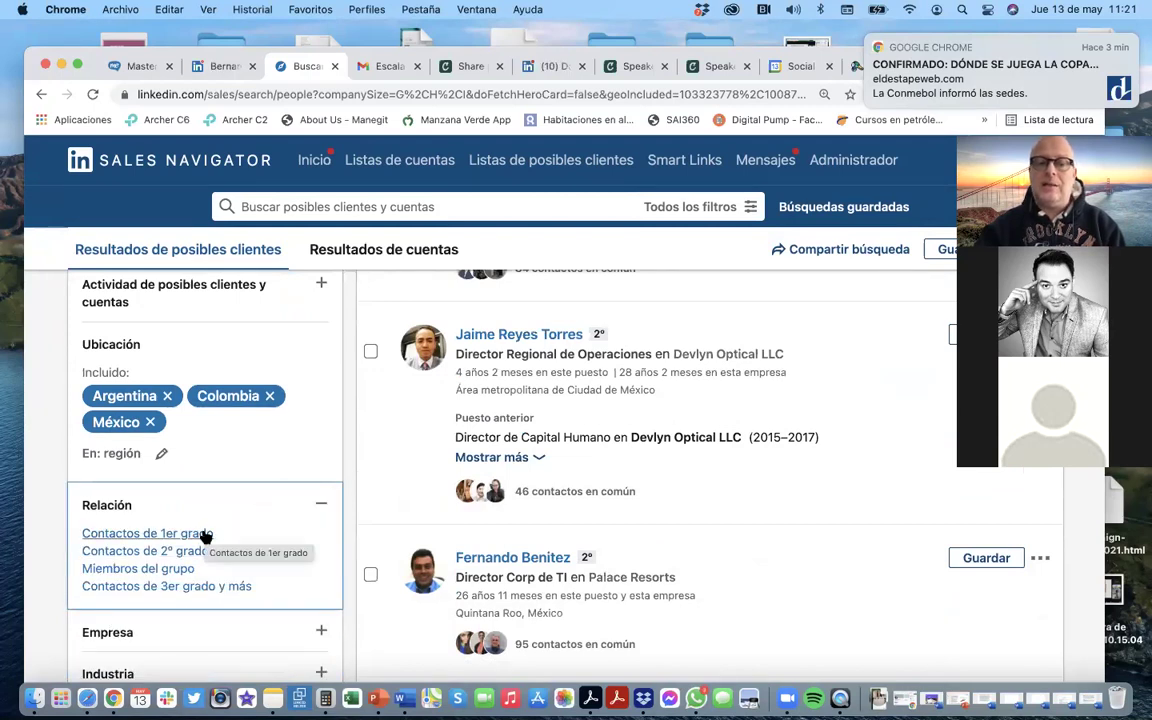
pyautogui.click(196, 551)
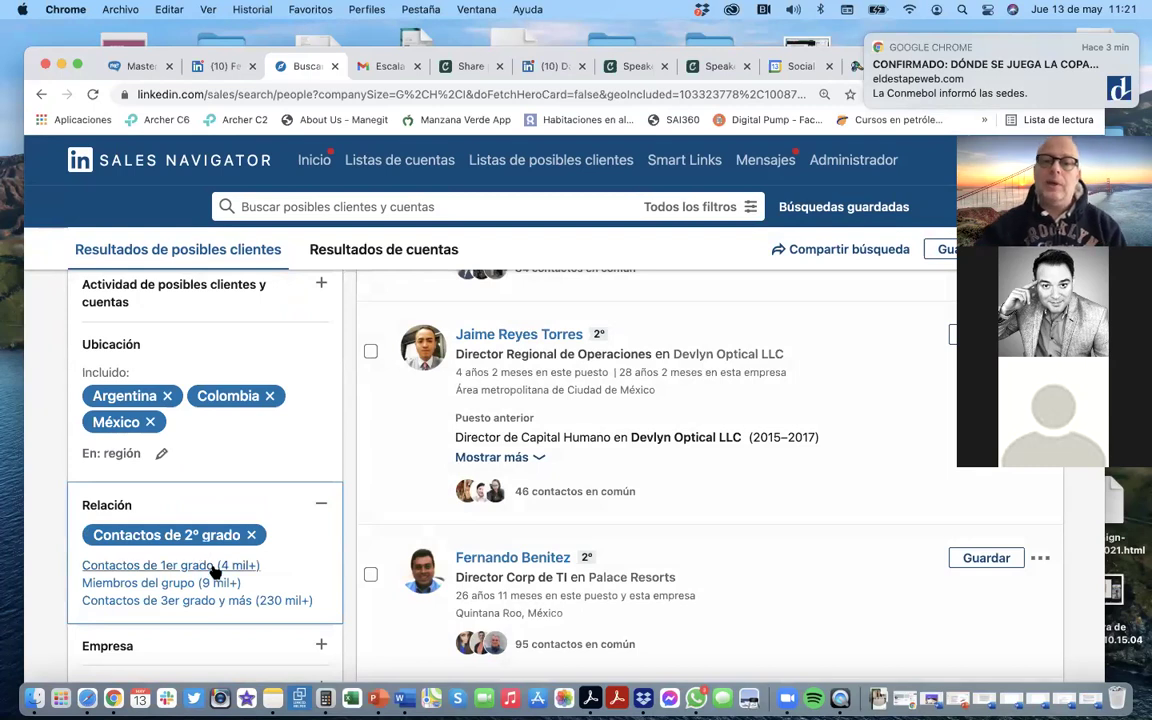
pyautogui.scroll(5, 404, 484)
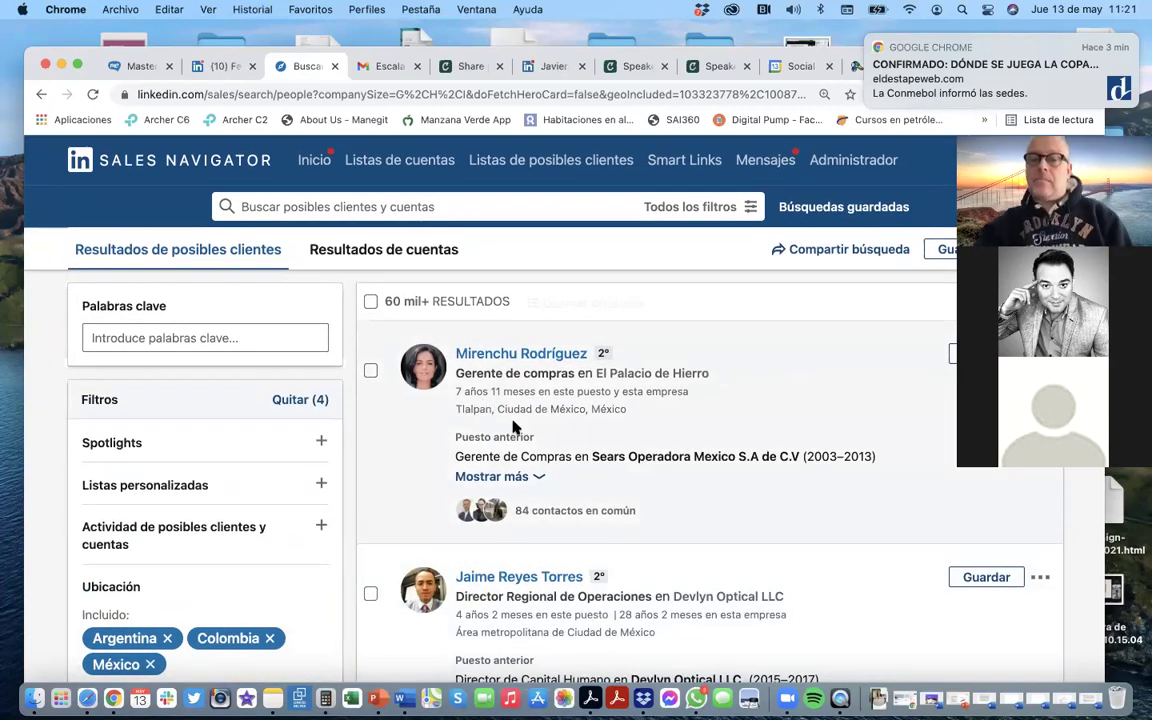
# Remove Argentina and Colombia from the location filter, keeping only México.
pyautogui.scroll(-2, 513, 427)
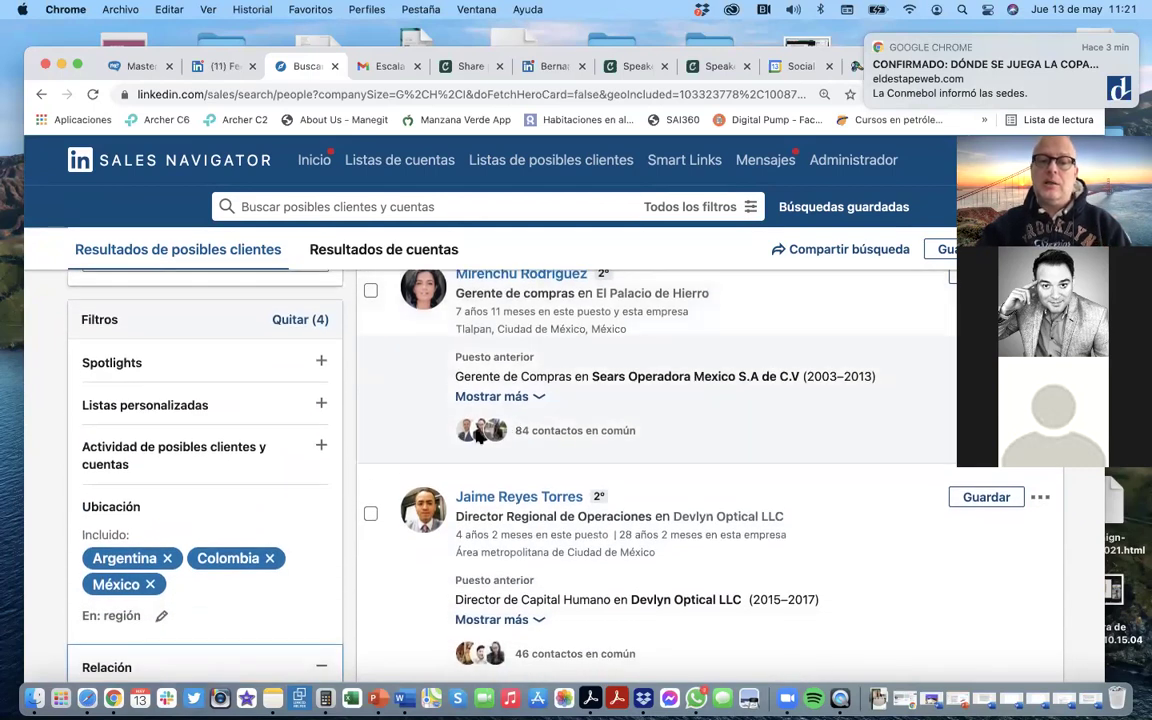
pyautogui.scroll(2, 404, 460)
pyautogui.scroll(-3, 401, 420)
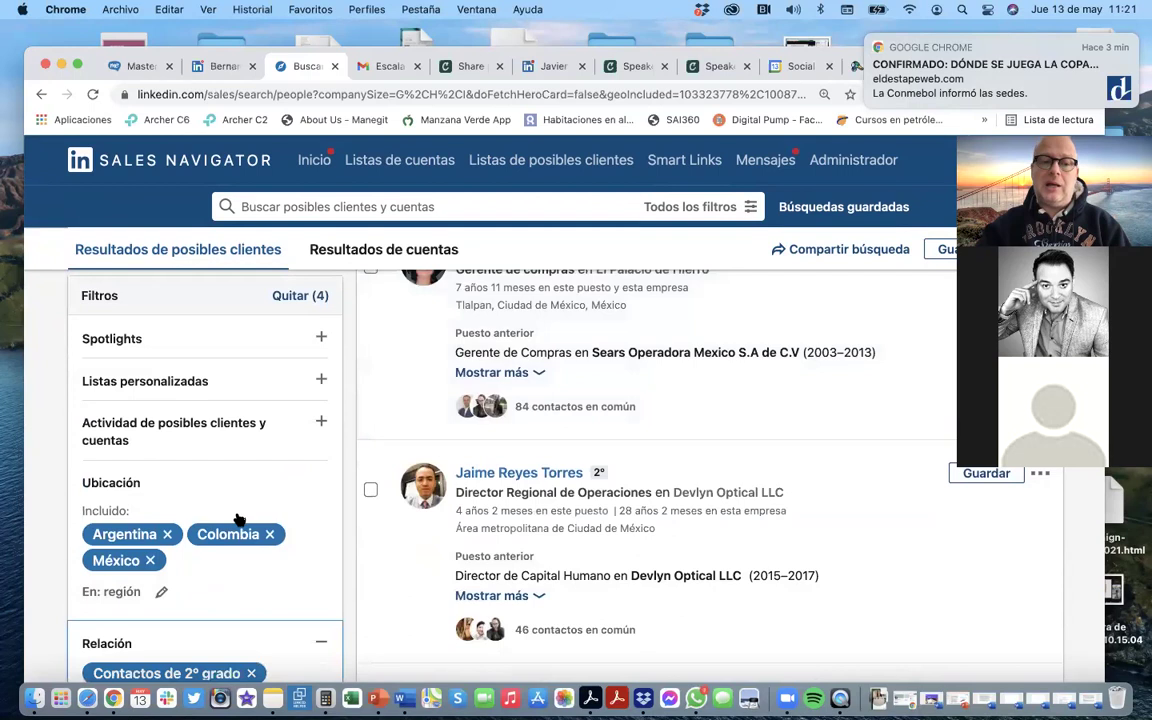
pyautogui.click(167, 534)
pyautogui.click(167, 534)
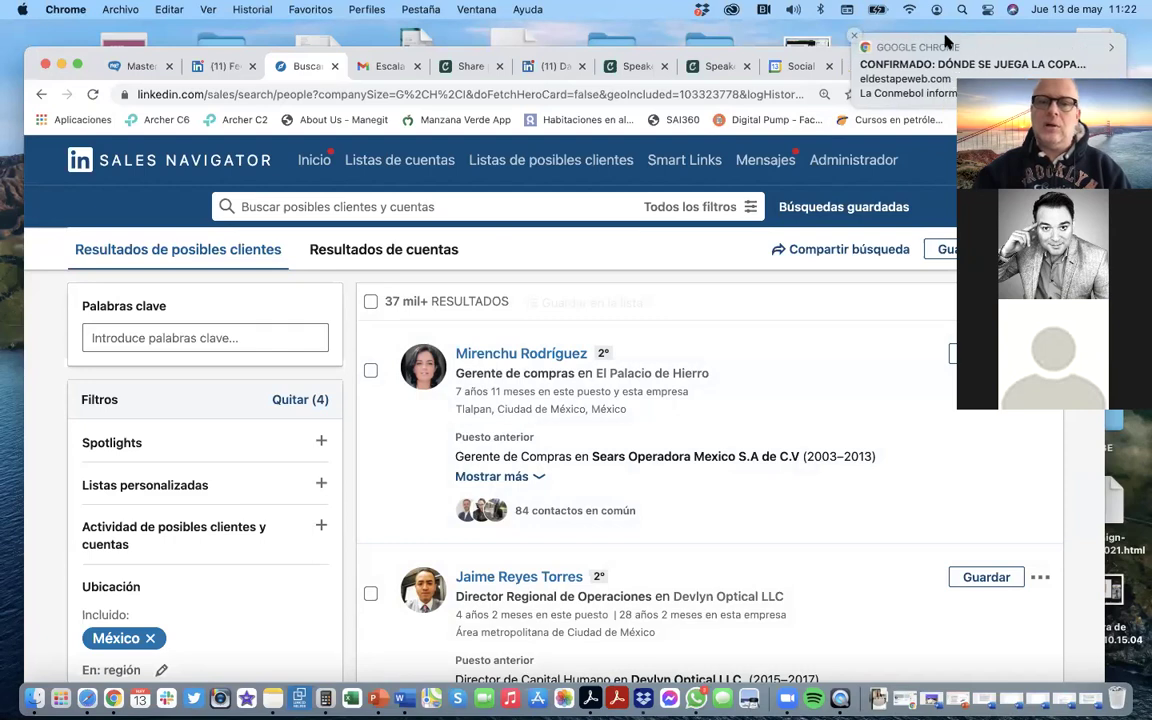
# Save the first lead, the purchasing manager at El Palacio de Hierro, to the custom list MPD.
pyautogui.moveTo(229, 57); pyautogui.dragTo(108, 46)
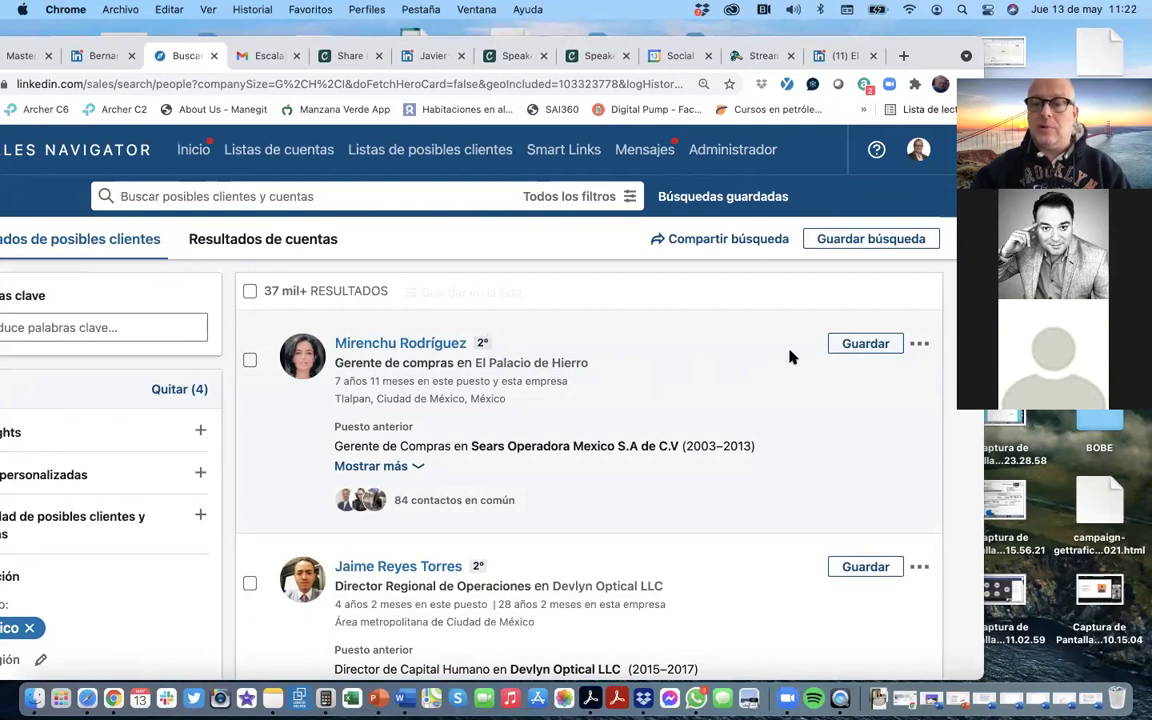
pyautogui.click(865, 345)
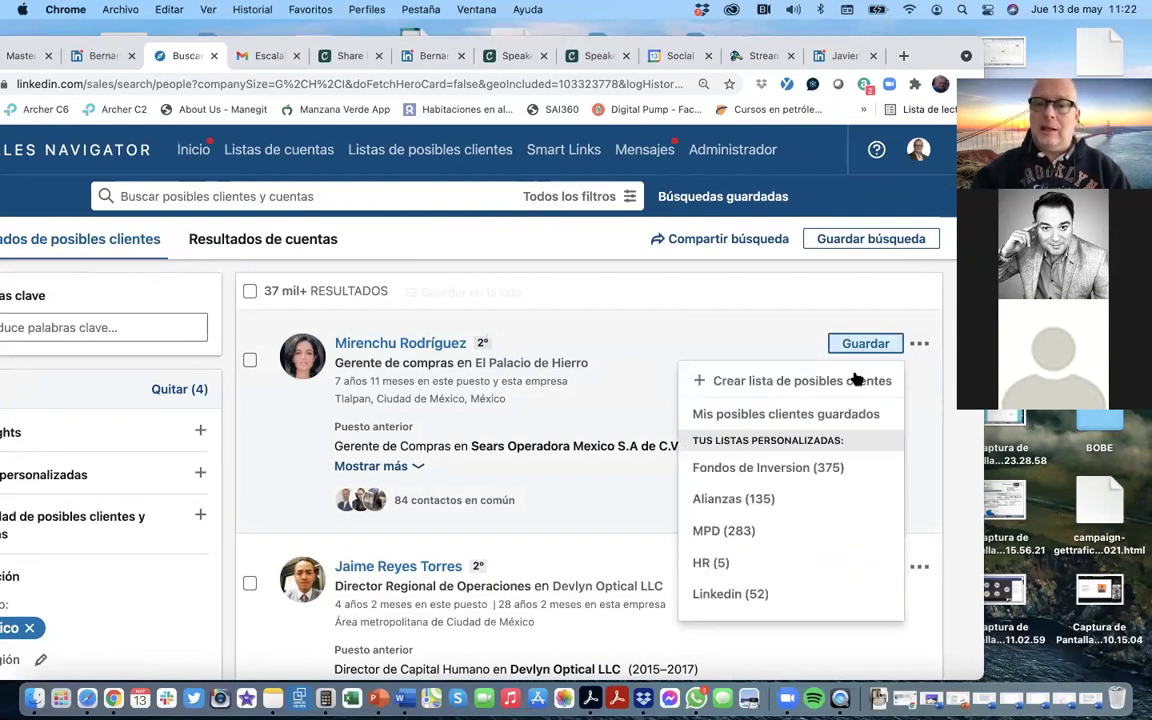
pyautogui.click(774, 533)
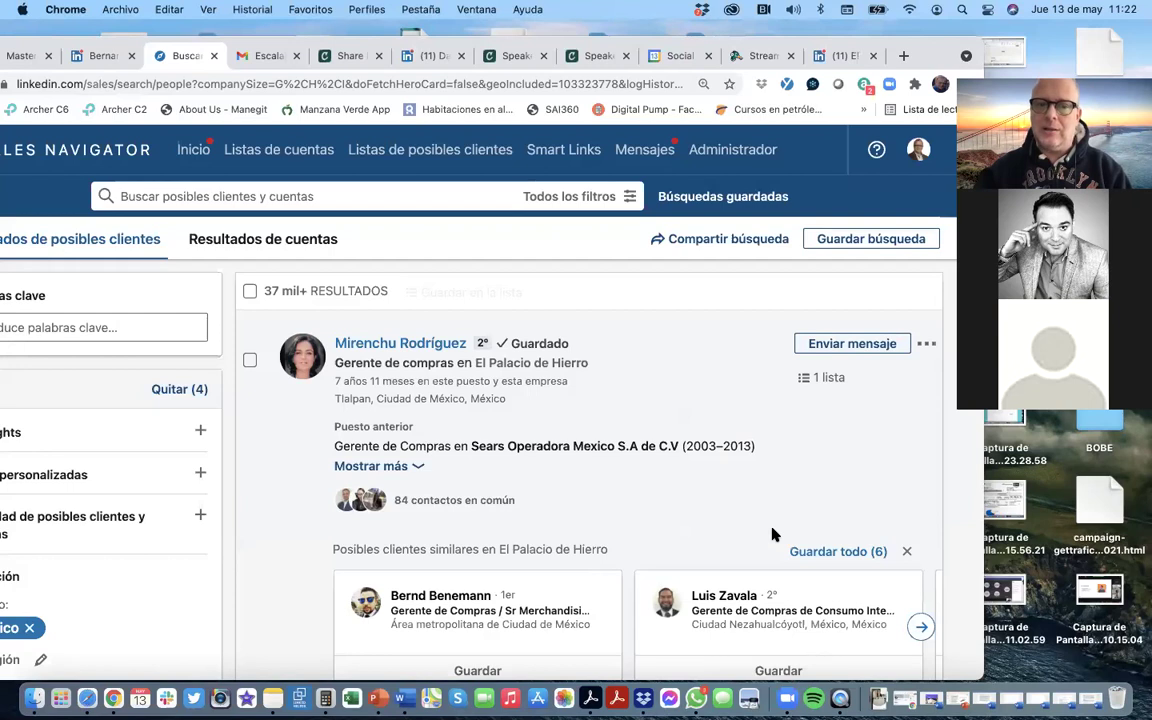
# Look through the similar leads suggested at El Palacio de Hierro under the saved lead.
pyautogui.scroll(-2, 772, 535)
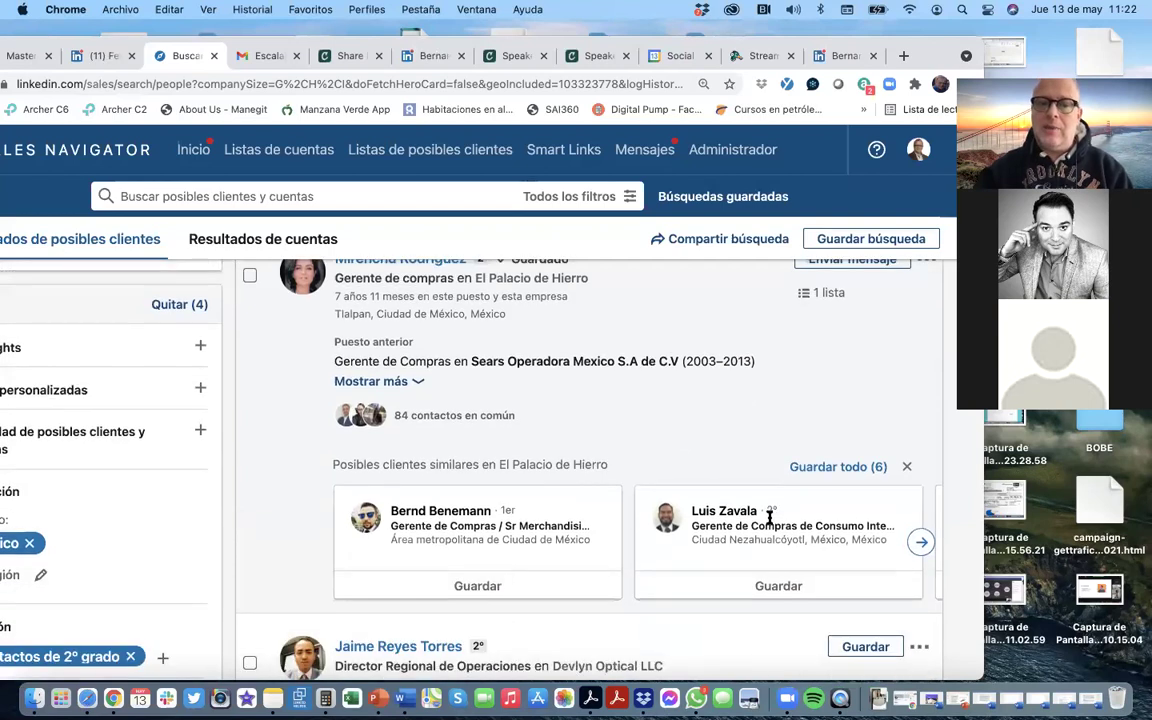
pyautogui.scroll(-1, 768, 514)
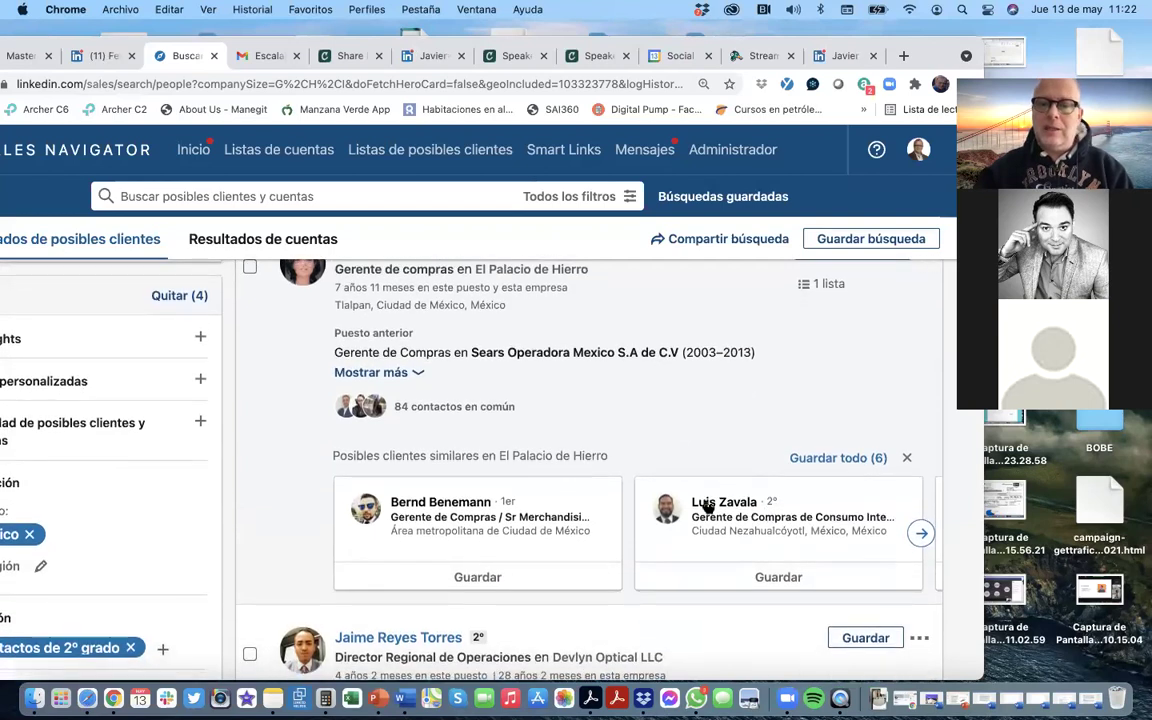
pyautogui.click(918, 535)
pyautogui.click(918, 535)
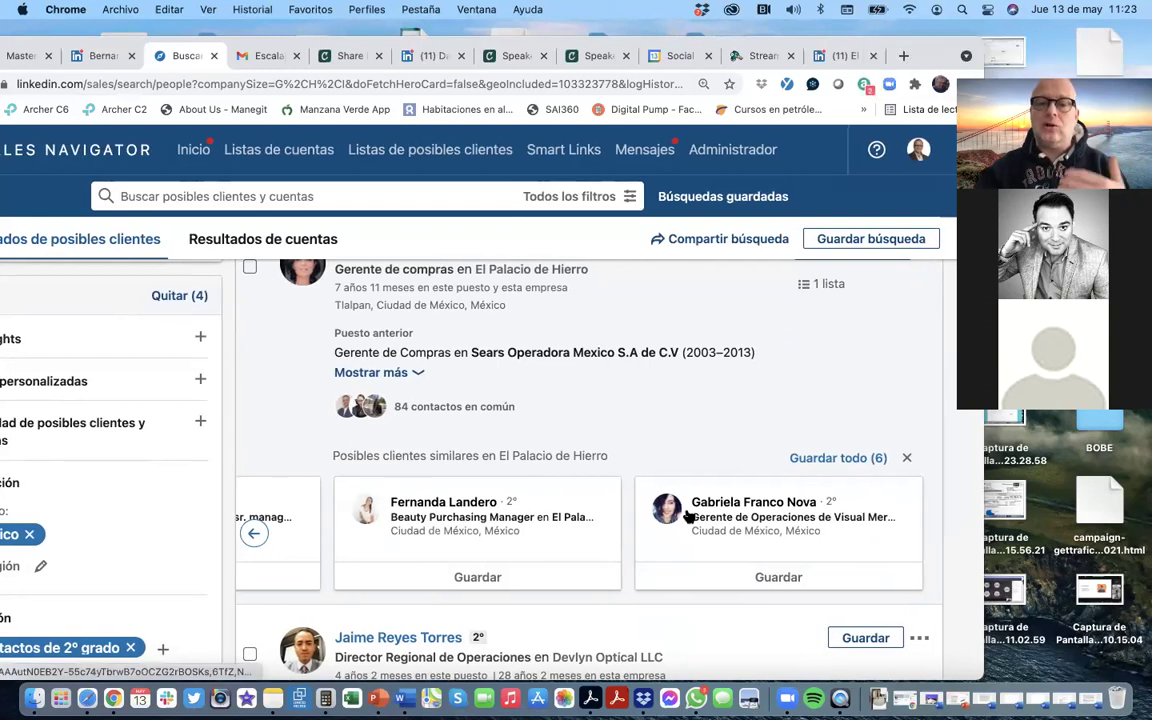
pyautogui.scroll(2, 688, 515)
pyautogui.scroll(-1, 688, 514)
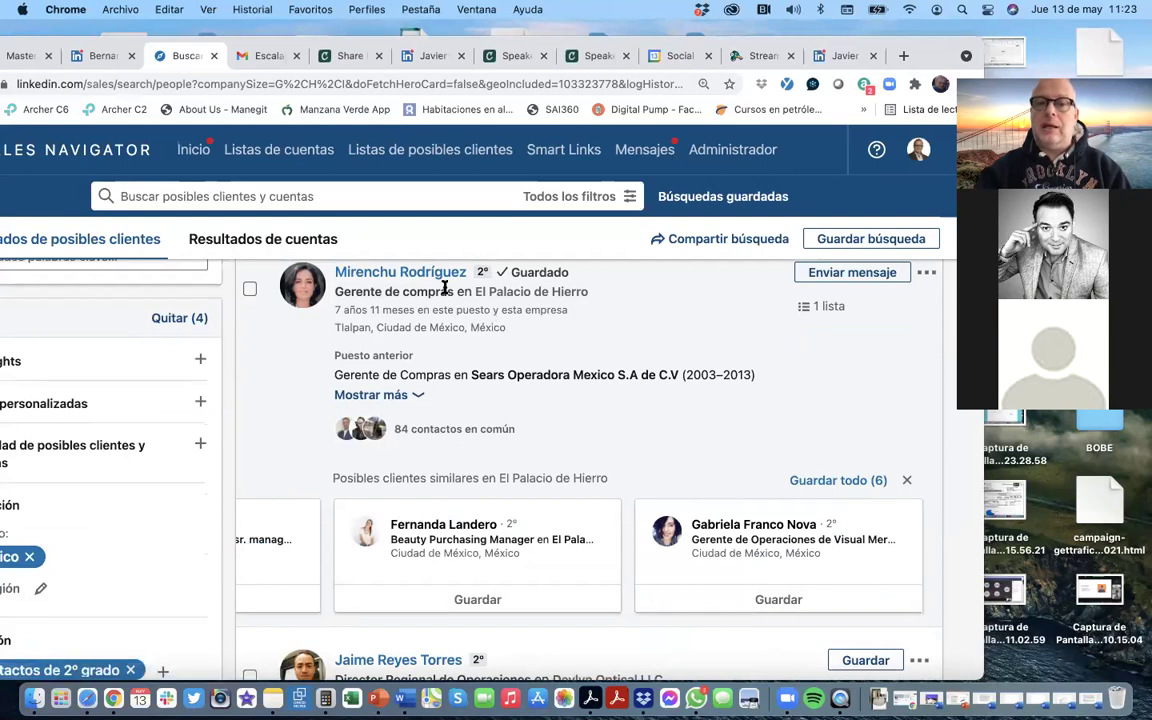
pyautogui.scroll(2, 480, 290)
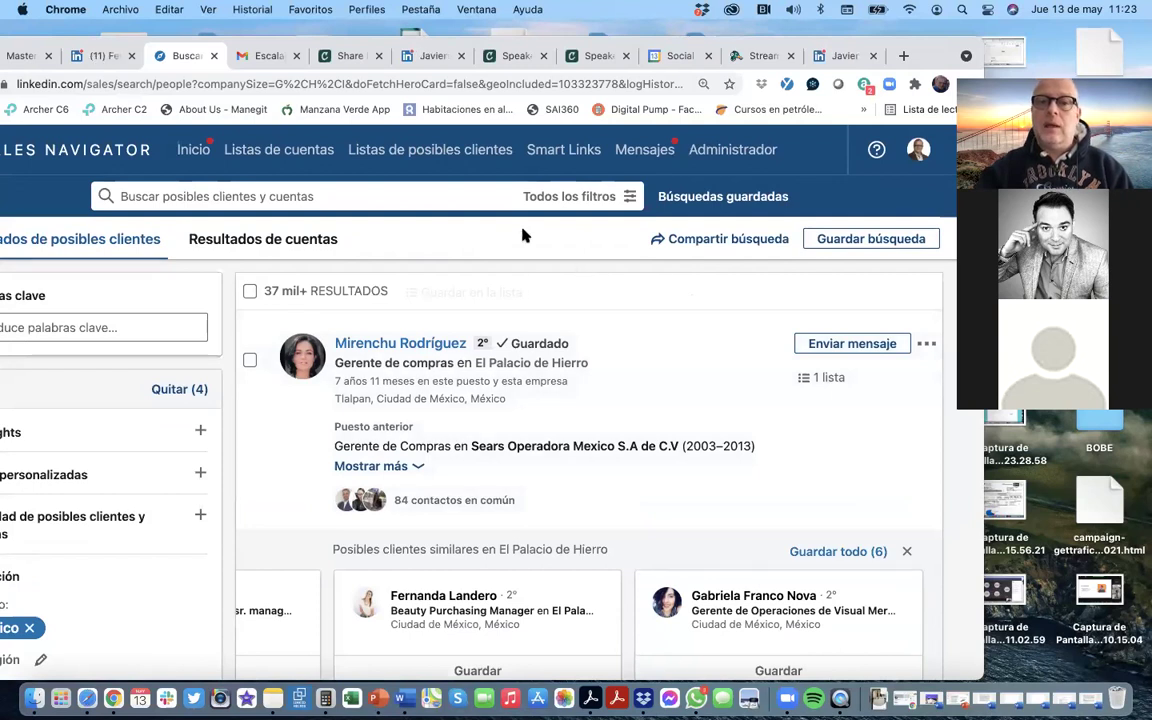
# Open the saved searches in a new window and review the saved lead searches with their new results and alert frequency.
pyautogui.rightClick(693, 200)
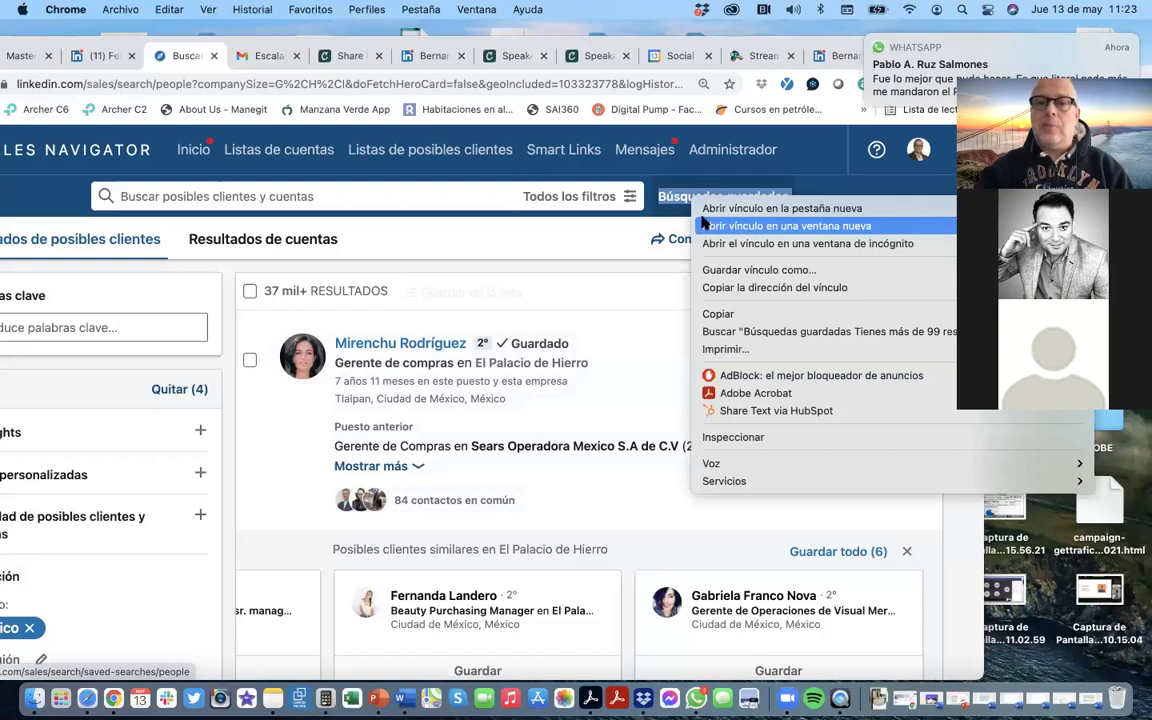
pyautogui.click(703, 224)
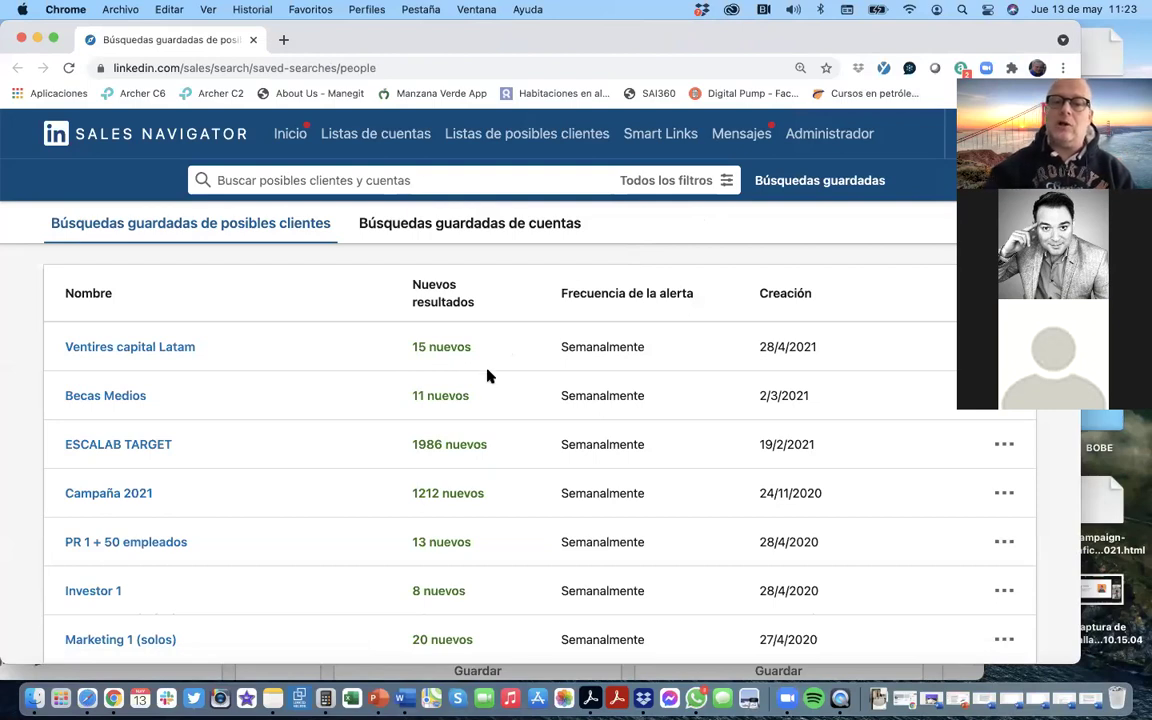
pyautogui.scroll(-4, 470, 420)
pyautogui.scroll(2, 463, 442)
pyautogui.scroll(-10, 213, 514)
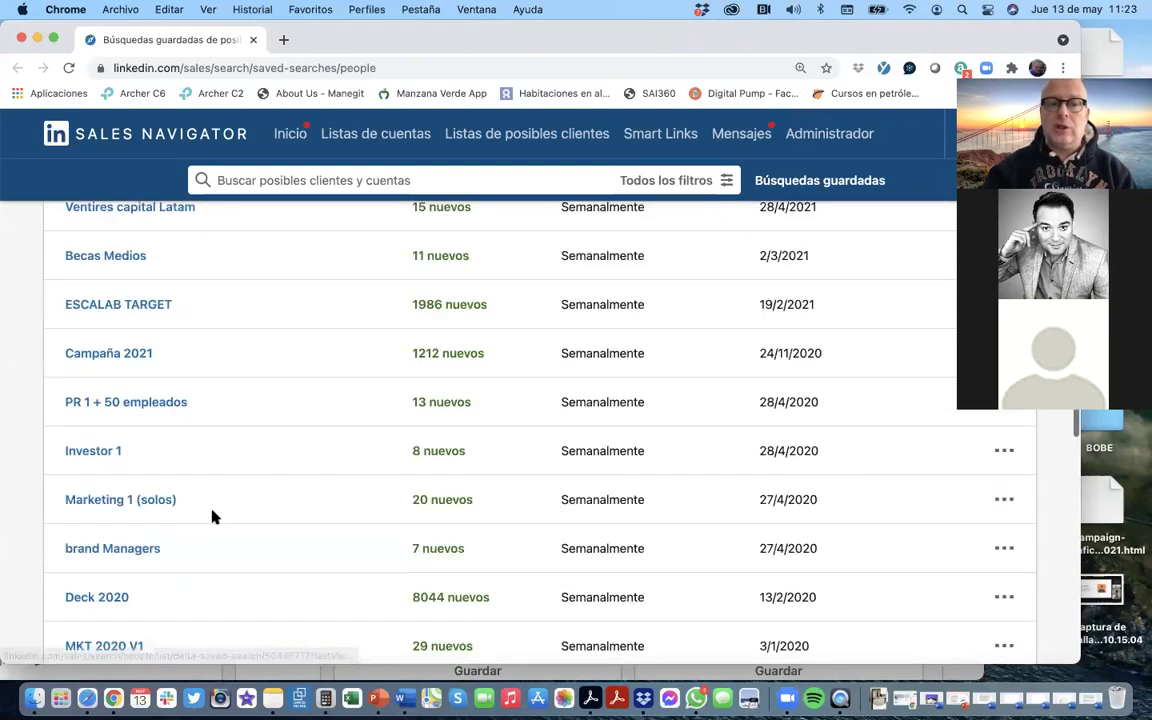
pyautogui.scroll(11, 213, 514)
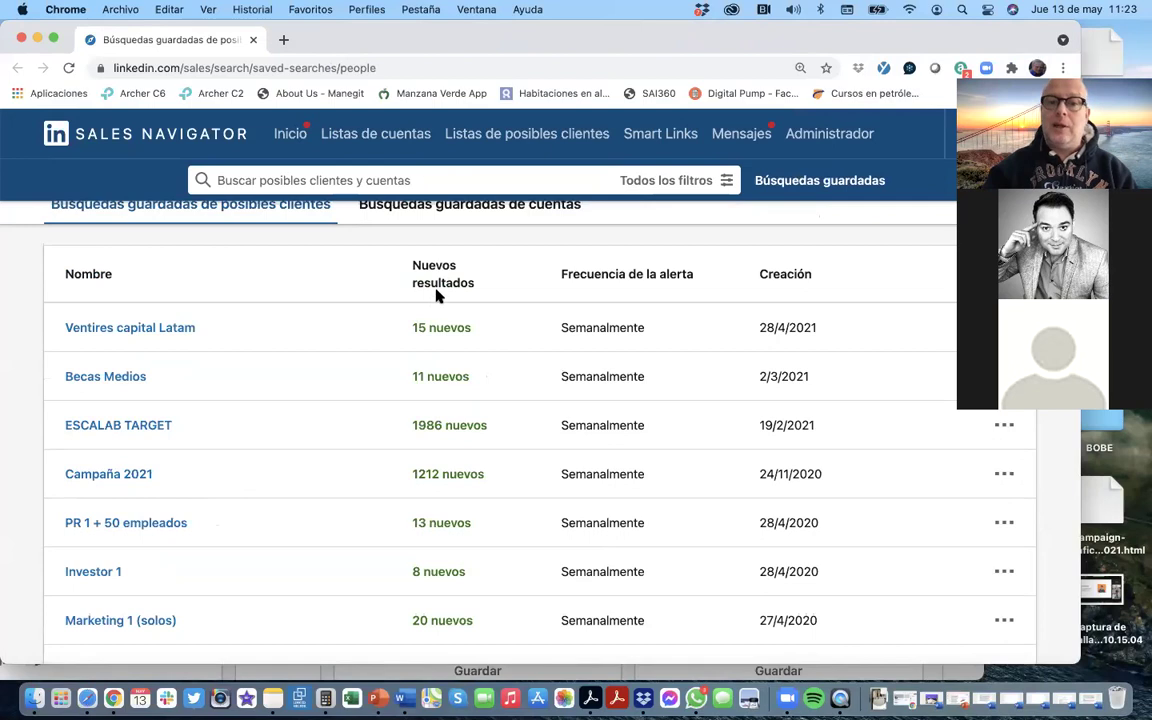
pyautogui.scroll(-5, 405, 548)
pyautogui.scroll(-6, 403, 551)
pyautogui.scroll(10, 403, 551)
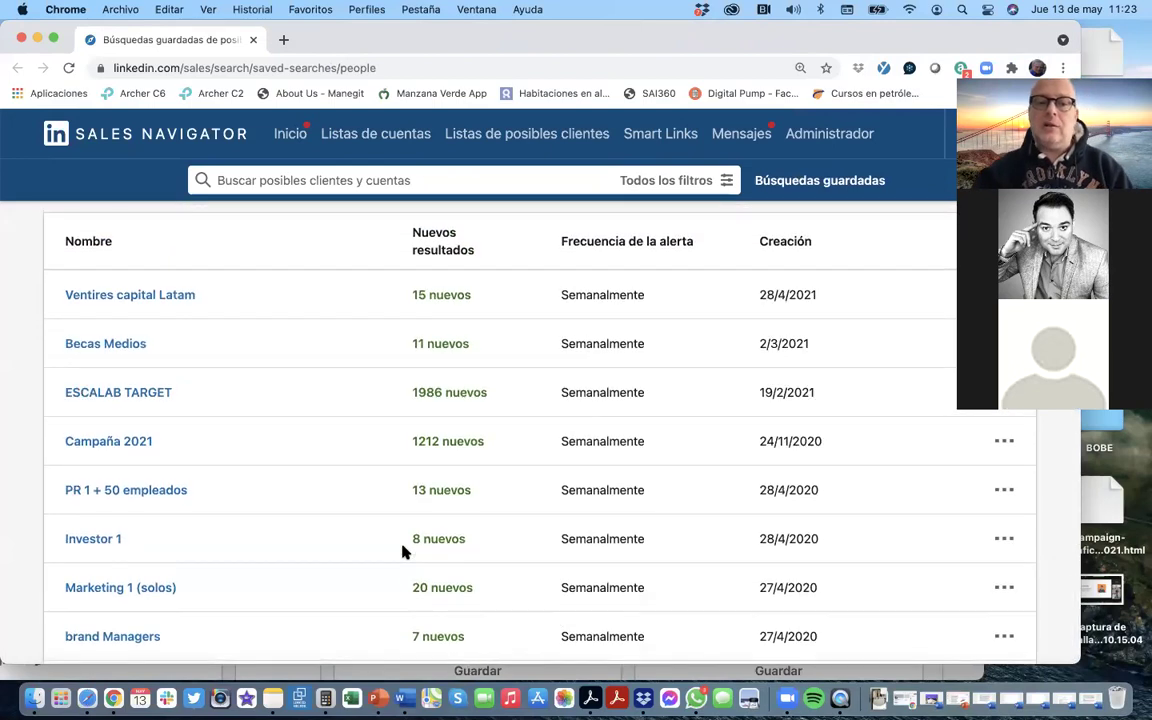
pyautogui.scroll(1, 403, 551)
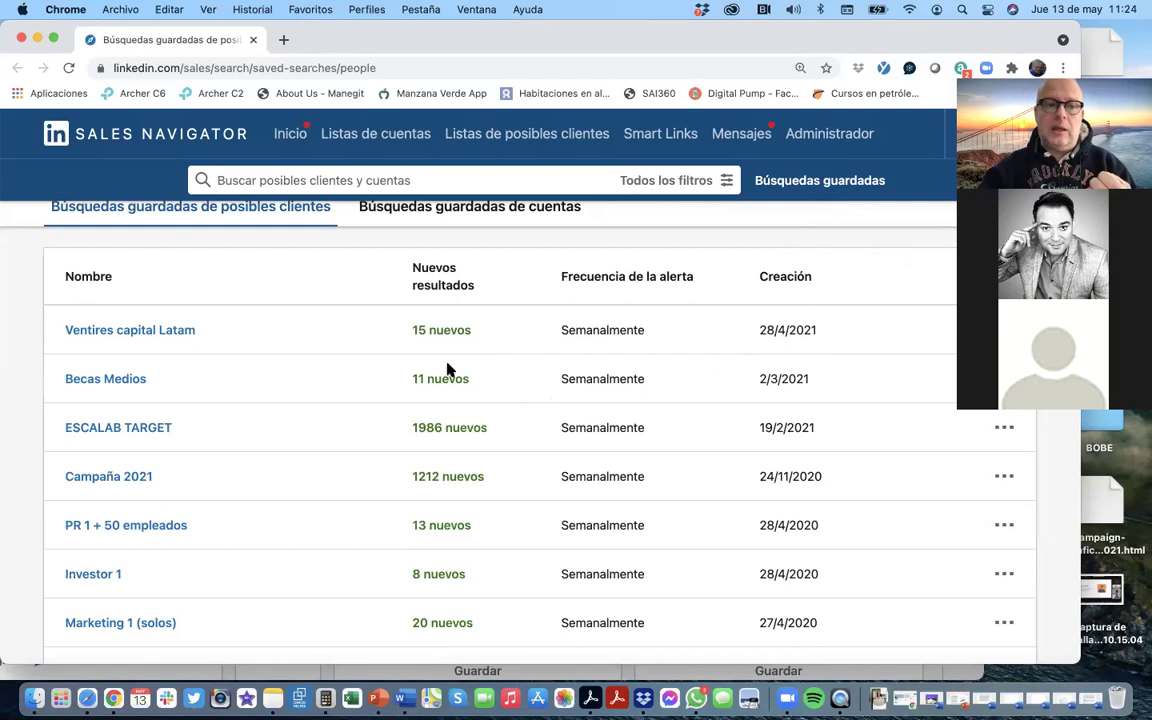
pyautogui.scroll(-2, 440, 428)
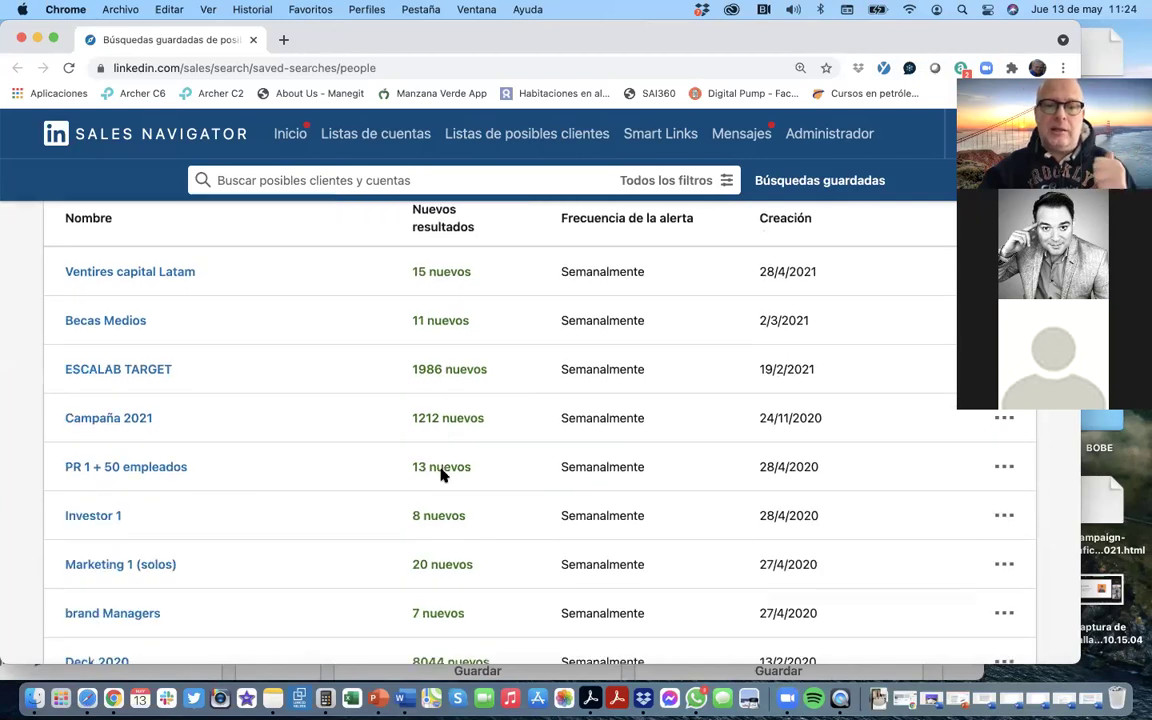
# View the new results of the saved search "PR 1 + 50 empleados", and close that window.
pyautogui.click(441, 470)
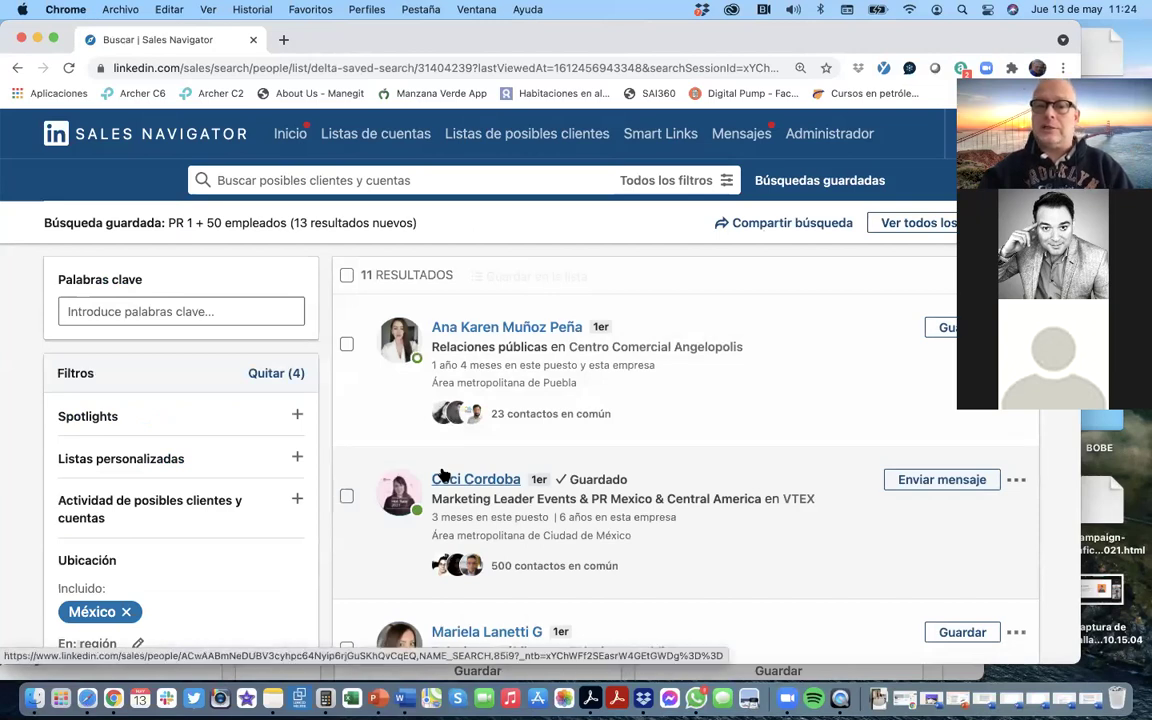
pyautogui.scroll(-2, 575, 401)
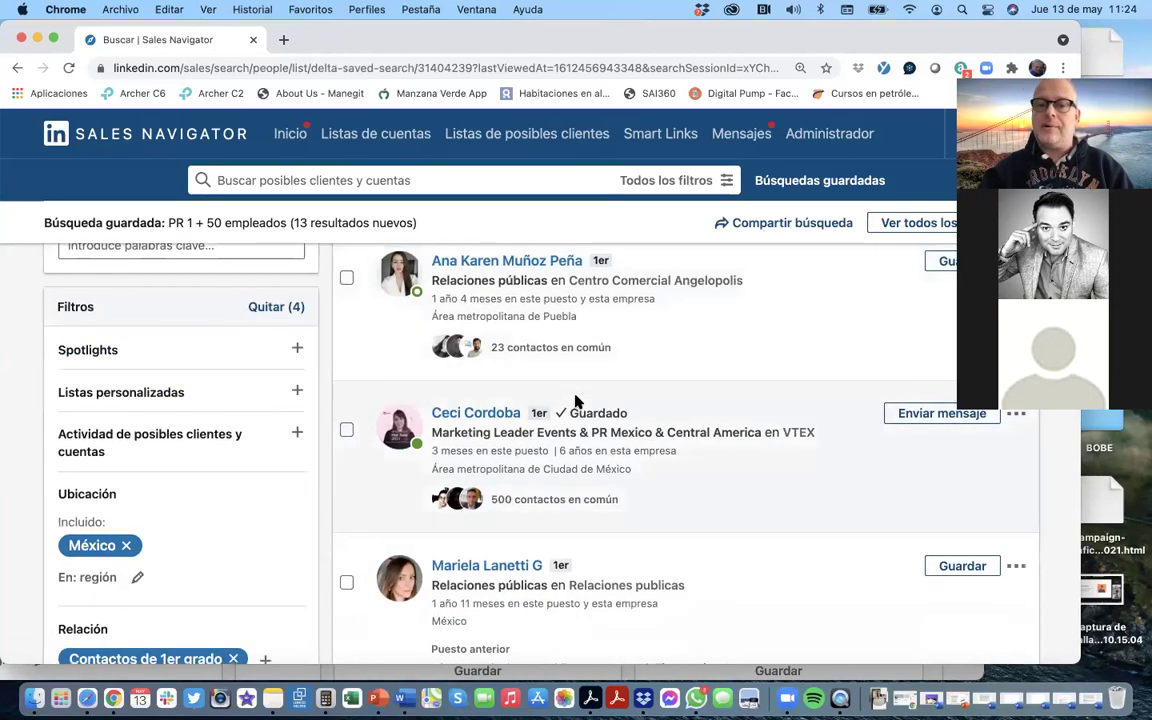
pyautogui.scroll(2, 575, 401)
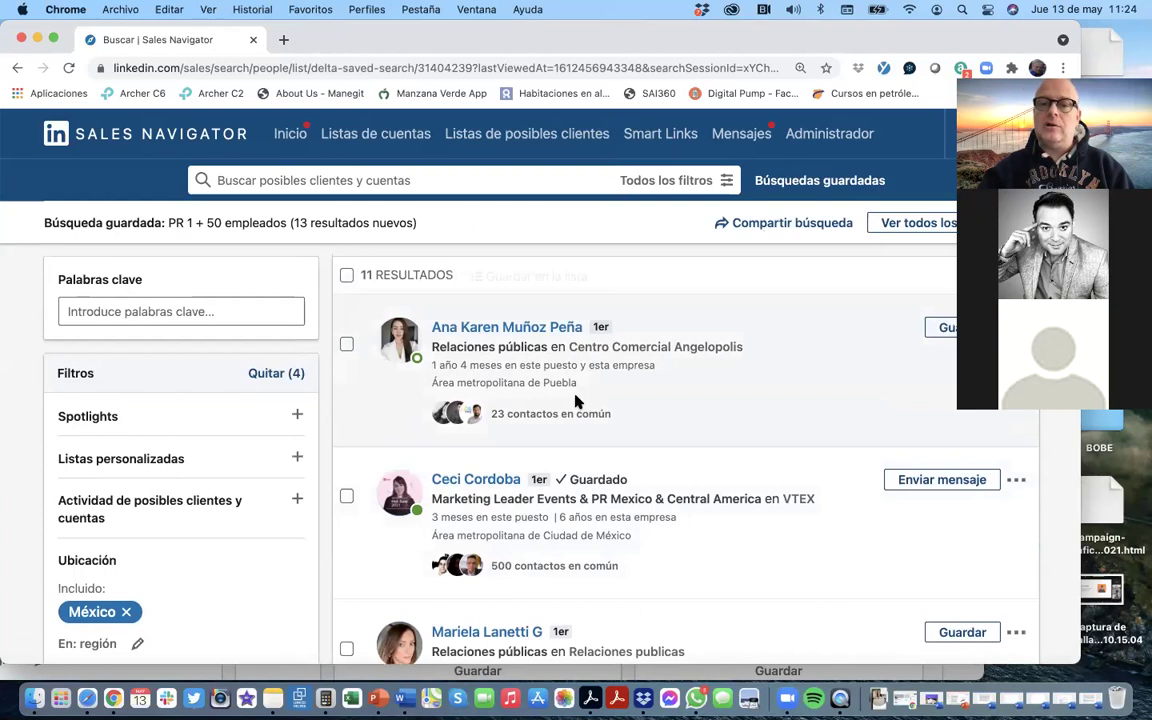
pyautogui.scroll(-1, 577, 401)
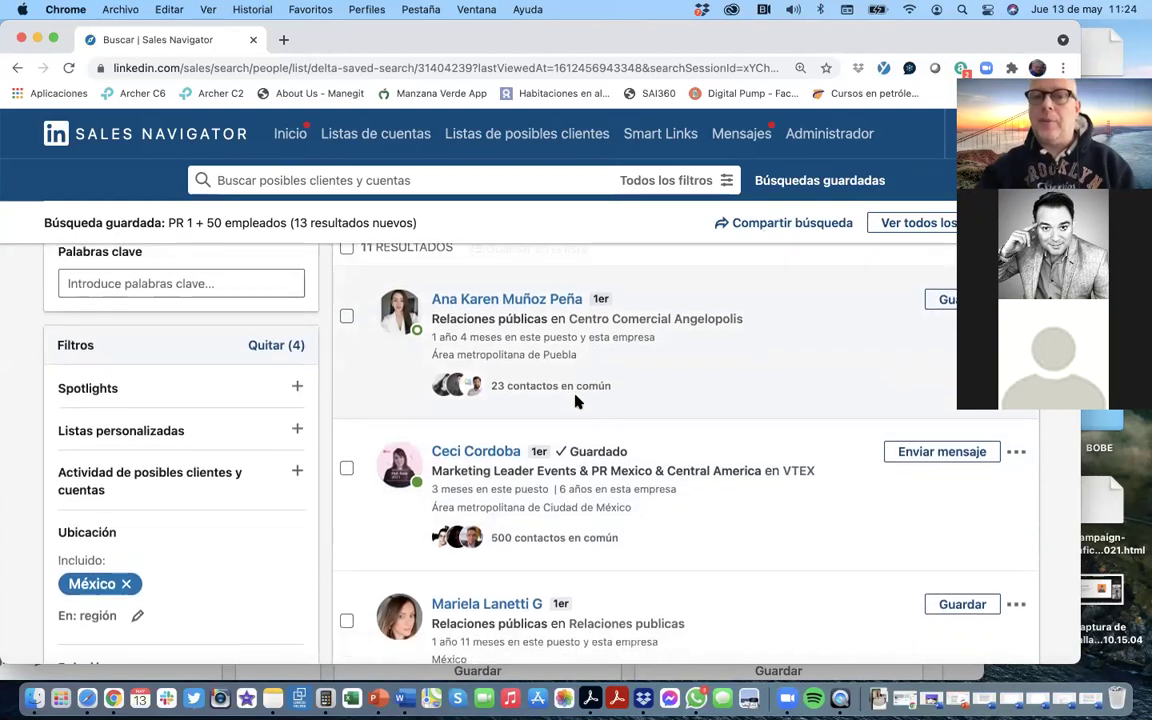
pyautogui.scroll(1, 563, 352)
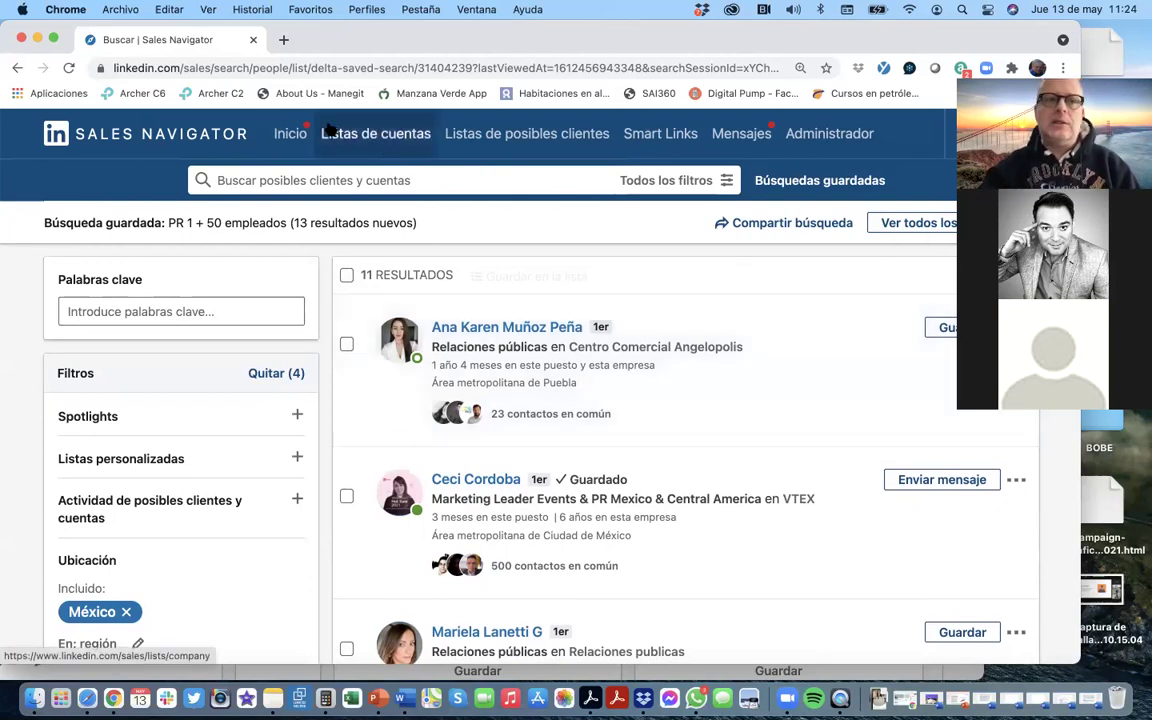
pyautogui.click(21, 38)
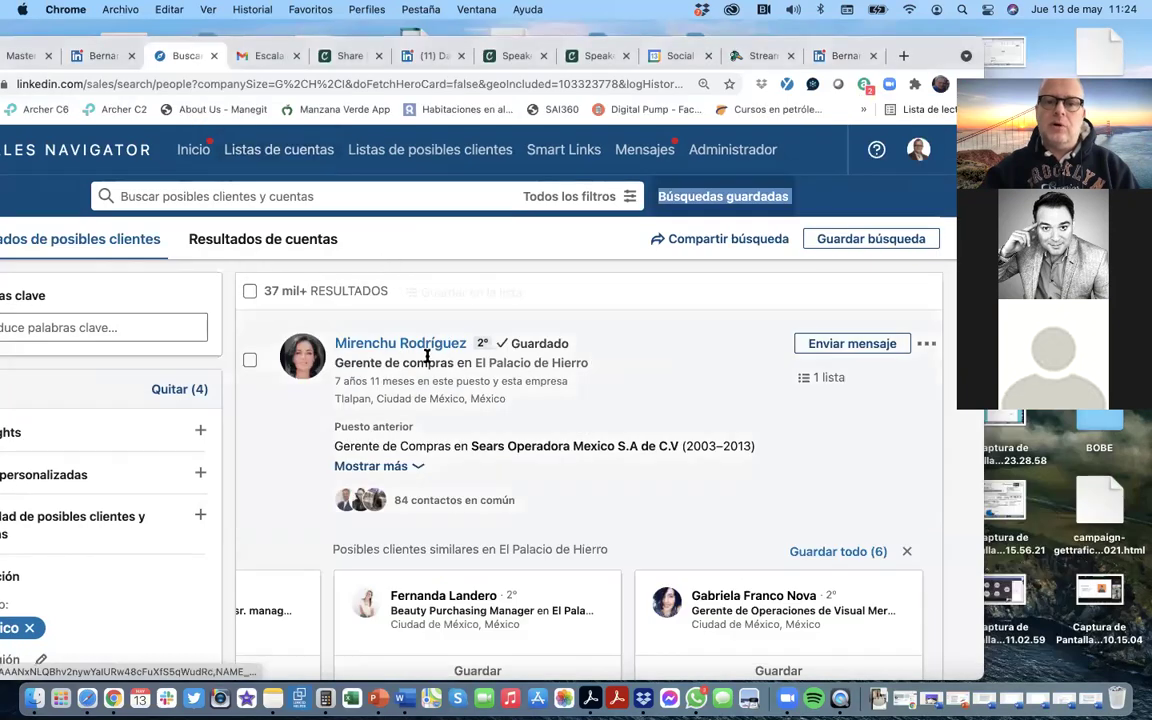
# Open the profile of the saved El Palacio de Hierro purchasing manager and examine the shared contacts and best path to connect.
pyautogui.click(427, 344)
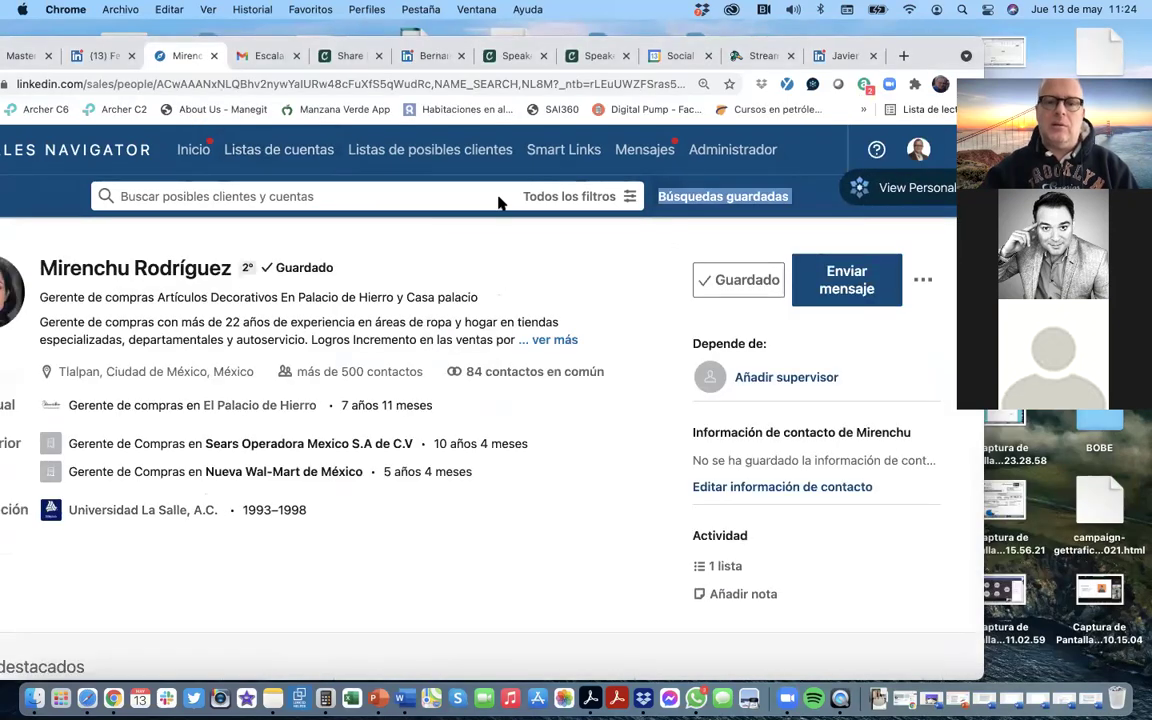
pyautogui.moveTo(205, 35); pyautogui.dragTo(288, 42)
pyautogui.scroll(-3, 450, 316)
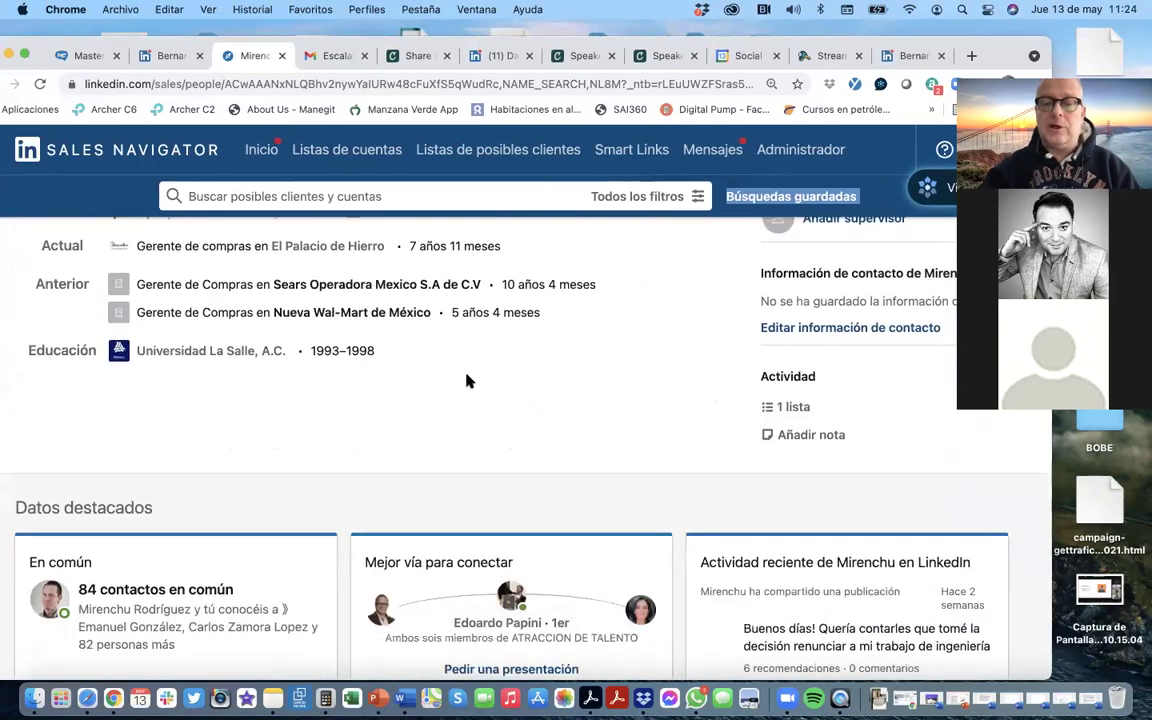
pyautogui.scroll(-3, 466, 380)
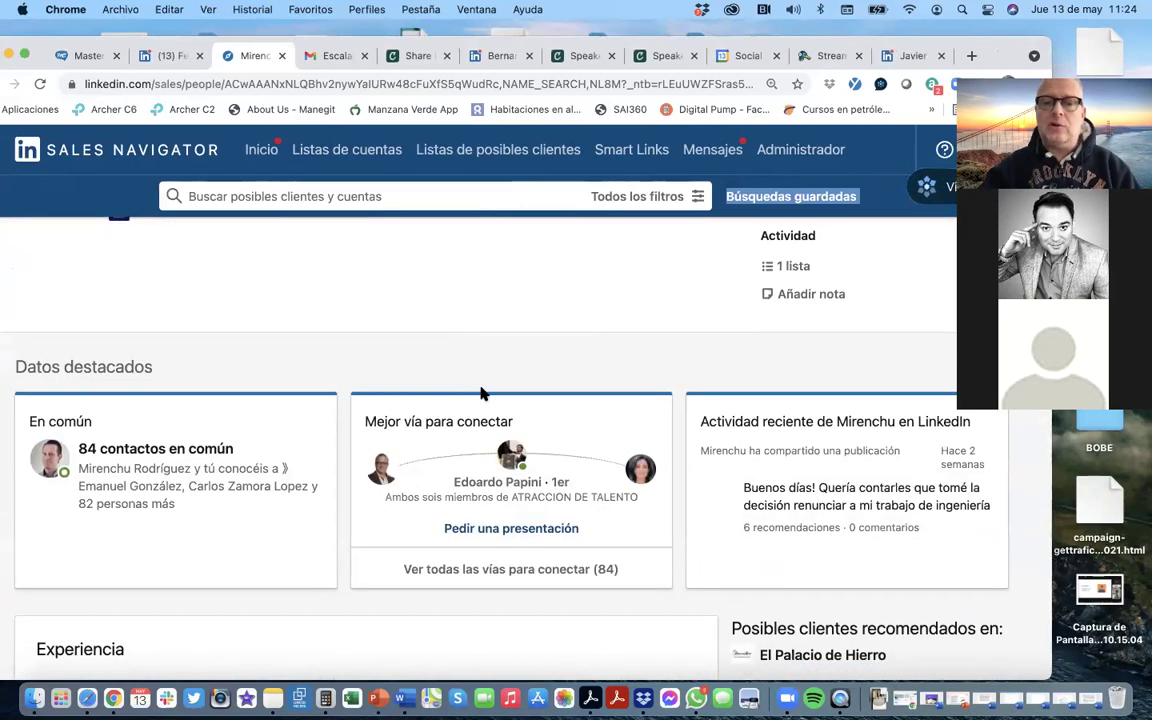
pyautogui.scroll(-1, 481, 391)
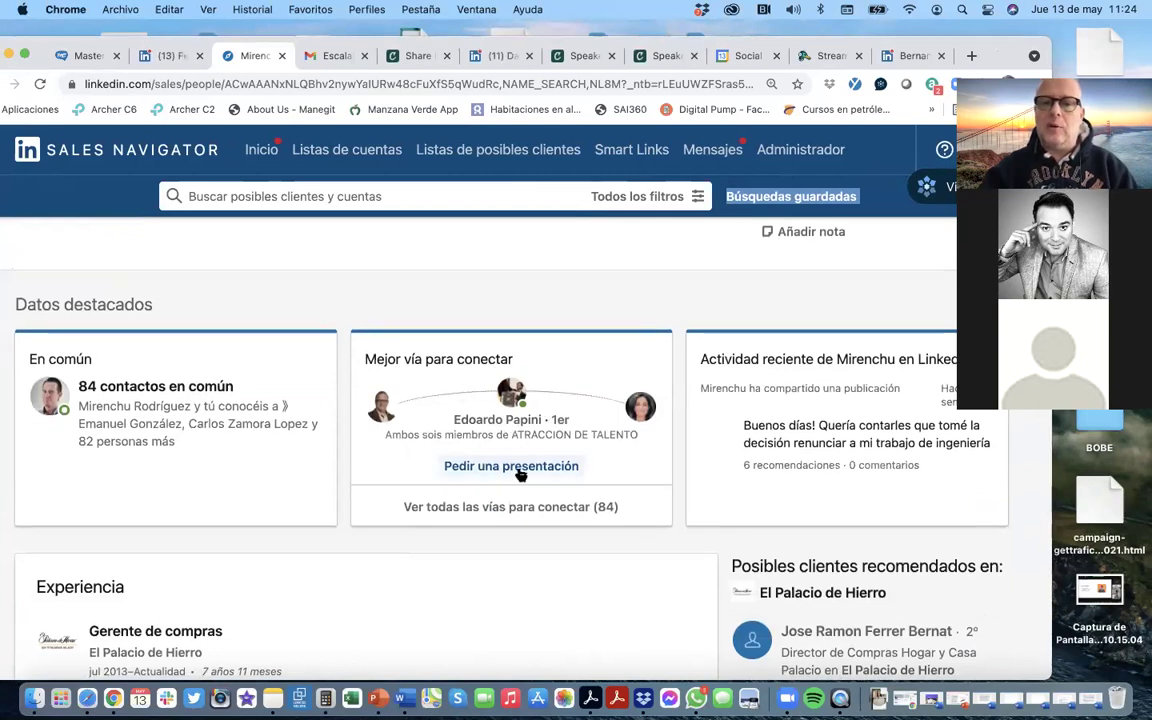
# Examine the lead's experience, education, skills and interests, along with the recommended leads at the same company.
pyautogui.scroll(-5, 518, 474)
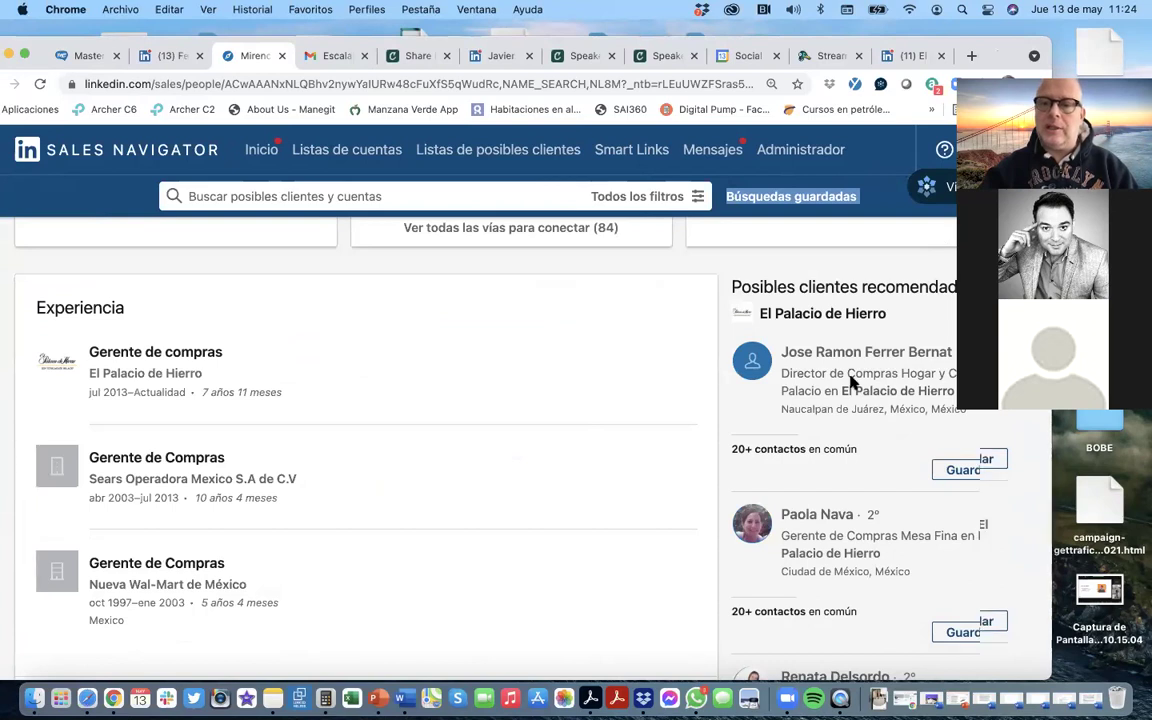
pyautogui.scroll(-4, 851, 380)
pyautogui.scroll(-2, 851, 380)
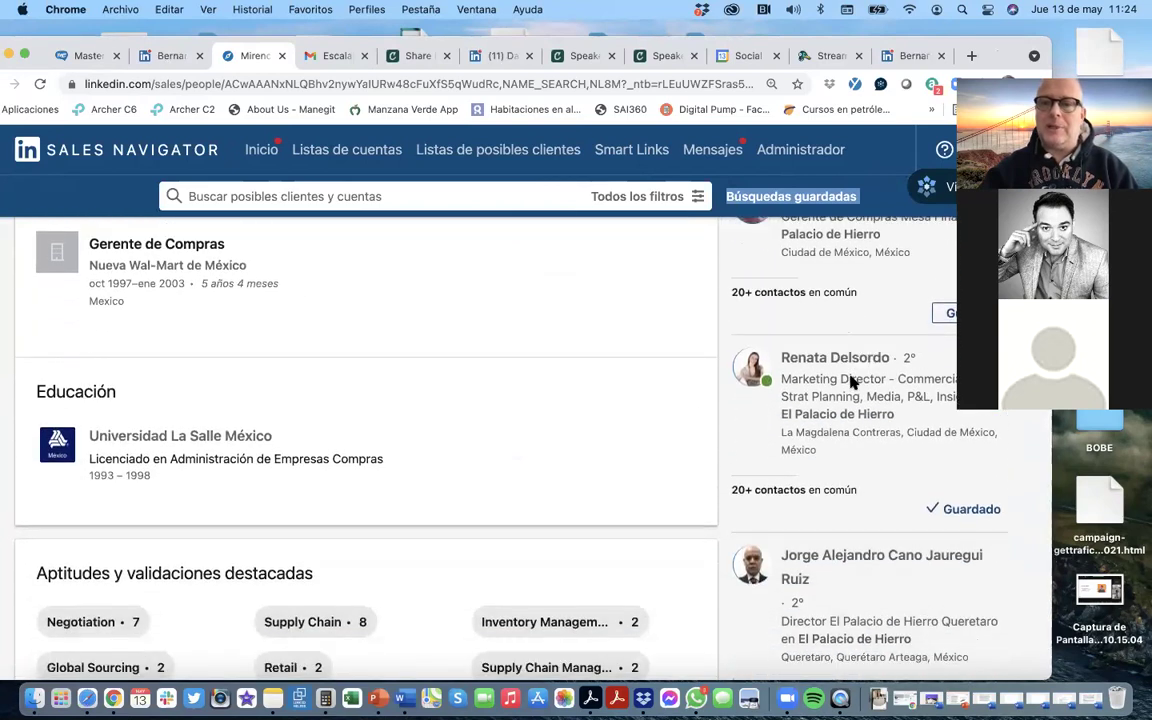
pyautogui.scroll(3, 874, 342)
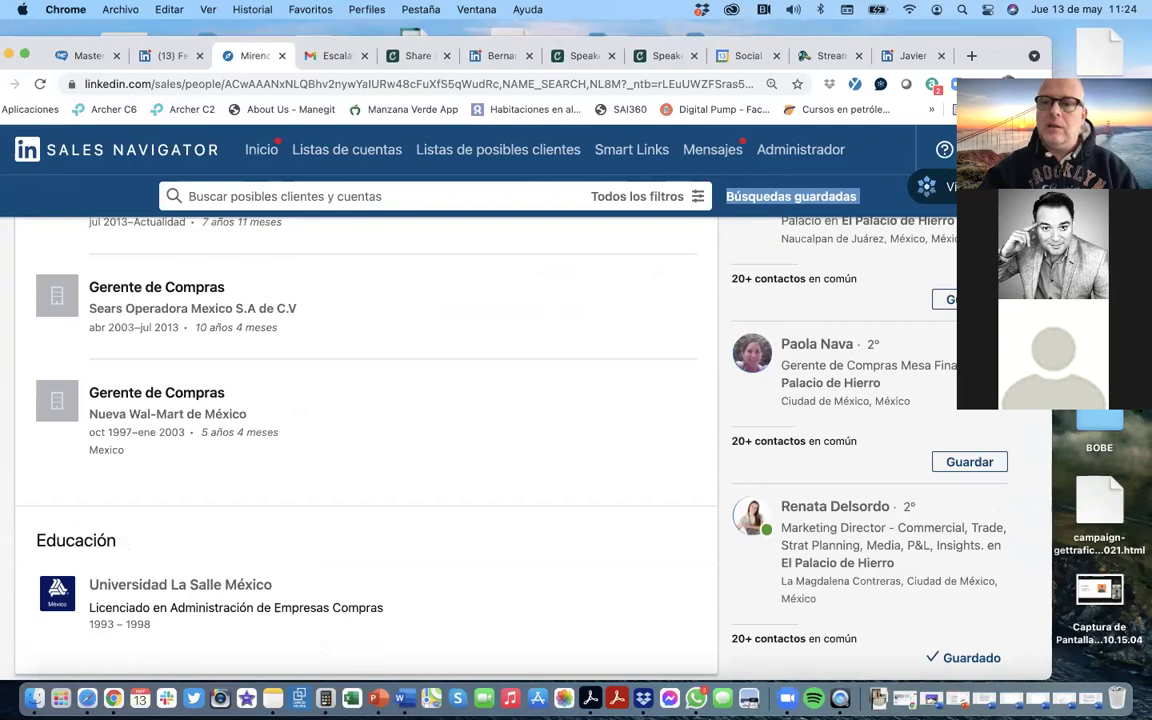
pyautogui.scroll(3, 896, 342)
pyautogui.scroll(-10, 896, 342)
pyautogui.scroll(-6, 896, 342)
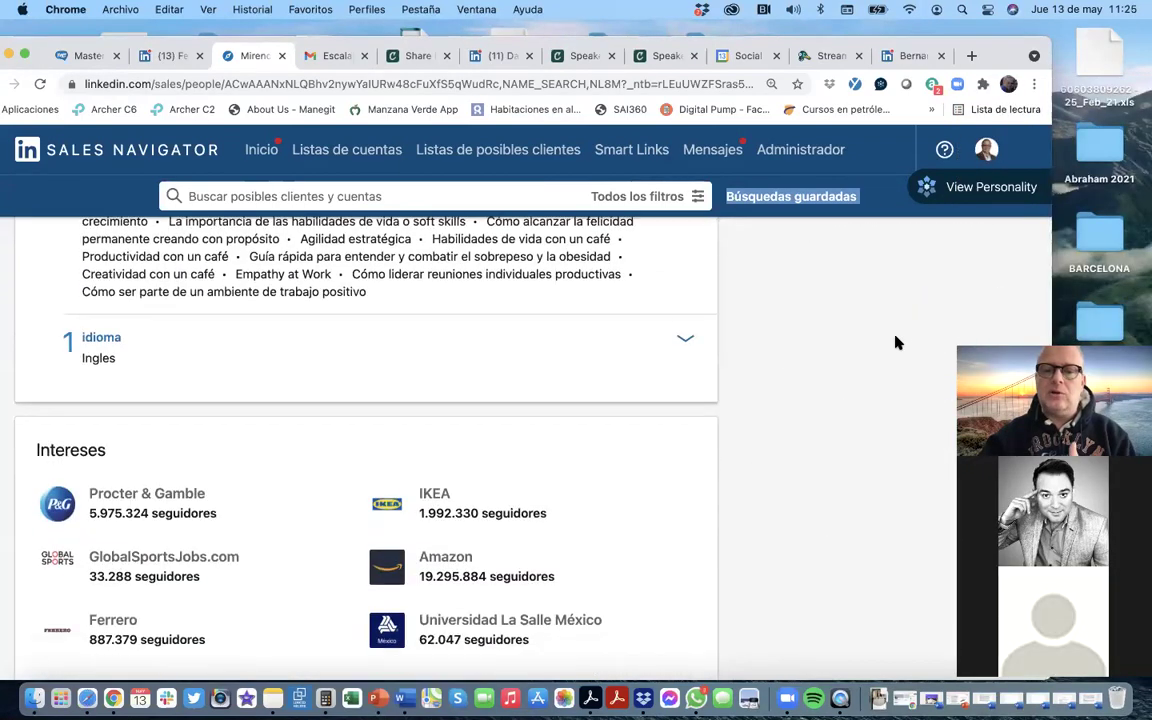
# Open the El Palacio de Hierro account page from the current job in the lead's experience section.
pyautogui.scroll(4, 896, 342)
pyautogui.scroll(15, 896, 342)
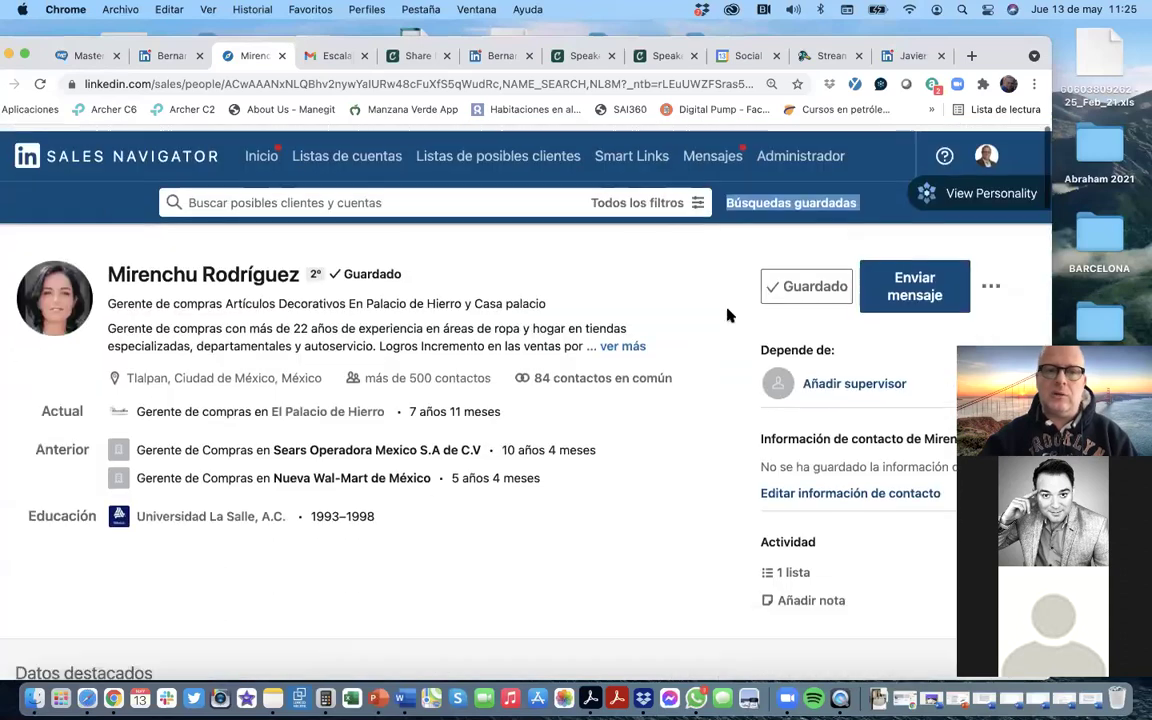
pyautogui.scroll(-8, 499, 373)
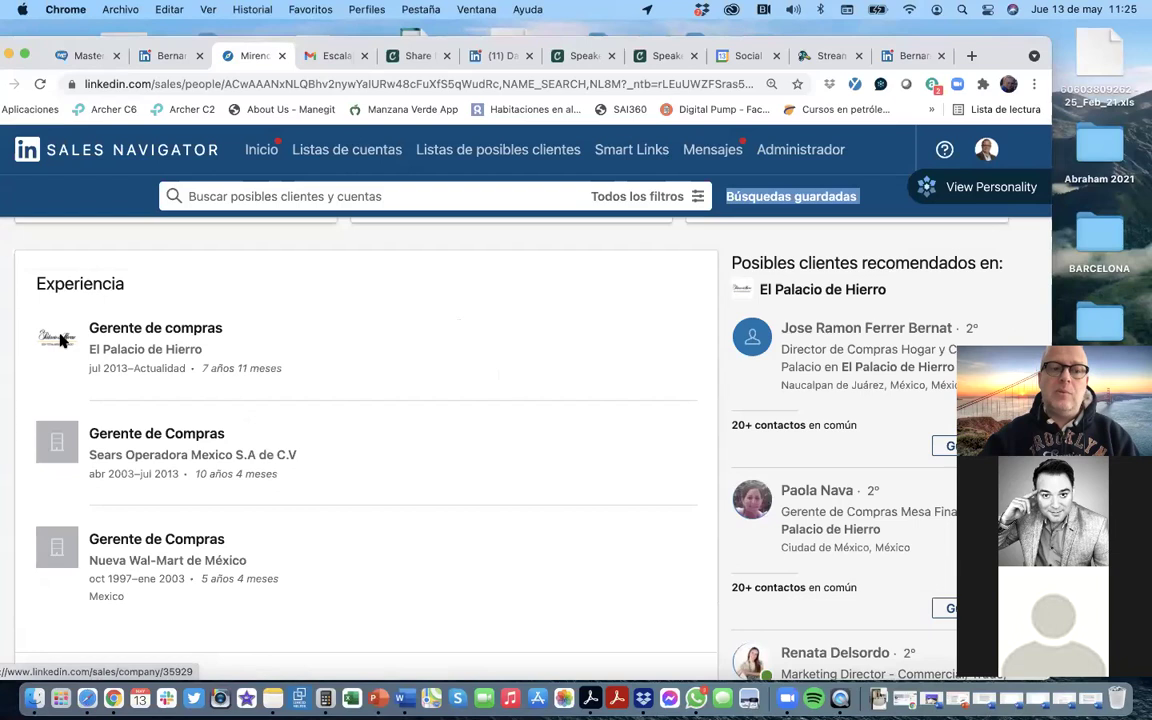
pyautogui.click(58, 339)
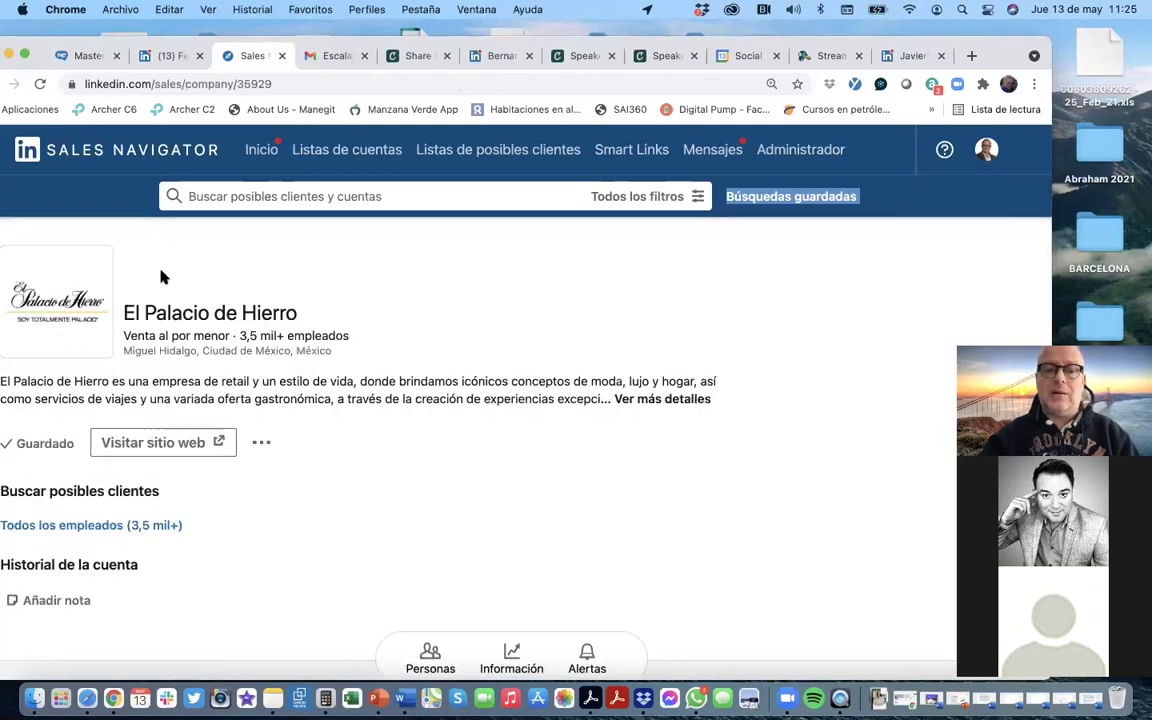
# Examine the El Palacio de Hierro account's saved leads and the levels of its account map.
pyautogui.moveTo(200, 42); pyautogui.dragTo(244, 42)
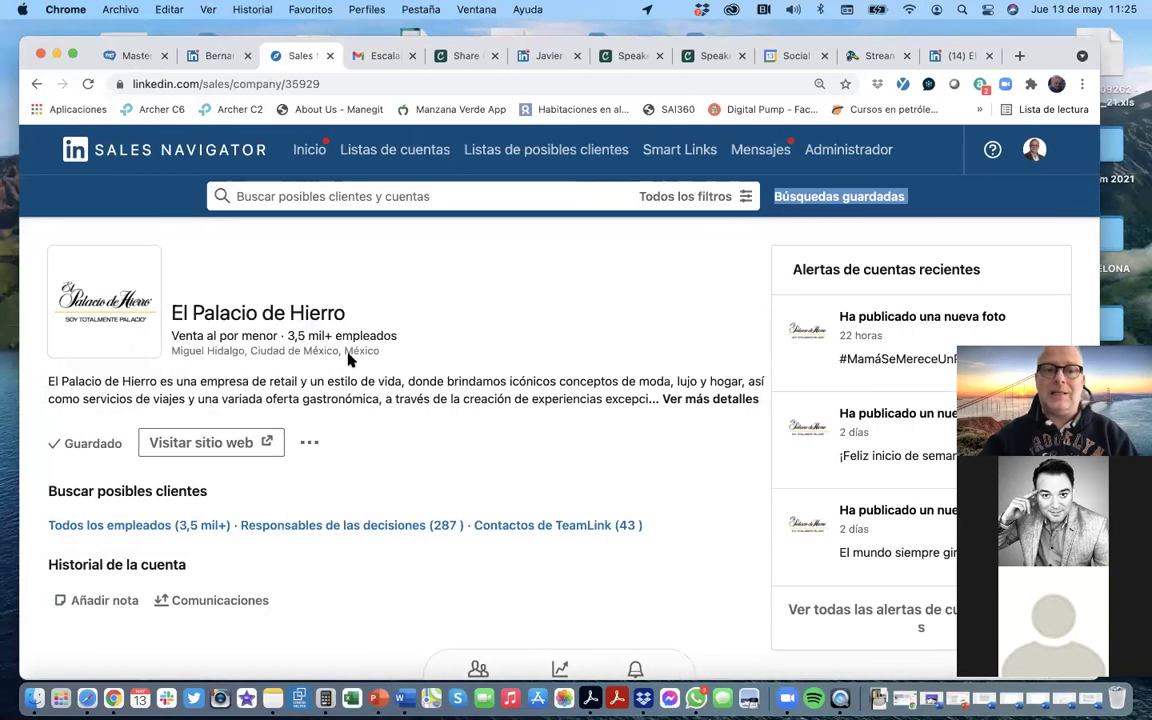
pyautogui.scroll(-5, 405, 397)
pyautogui.scroll(-10, 405, 397)
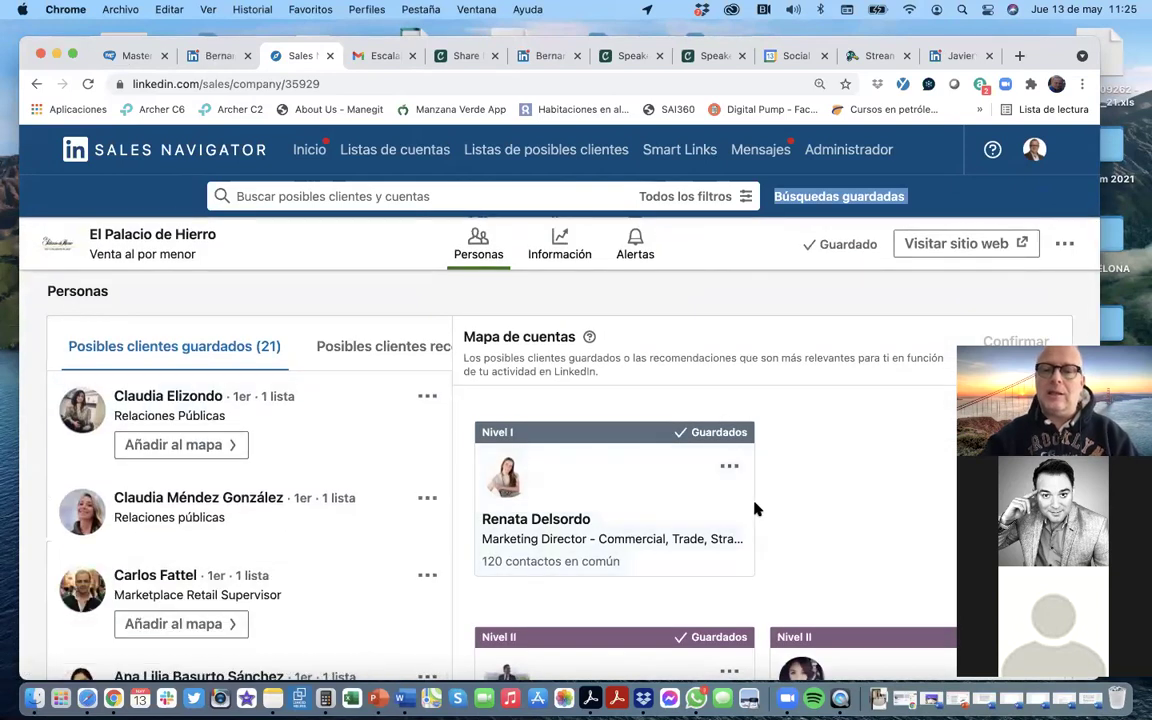
pyautogui.scroll(-5, 755, 508)
pyautogui.scroll(5, 755, 508)
pyautogui.scroll(3, 420, 455)
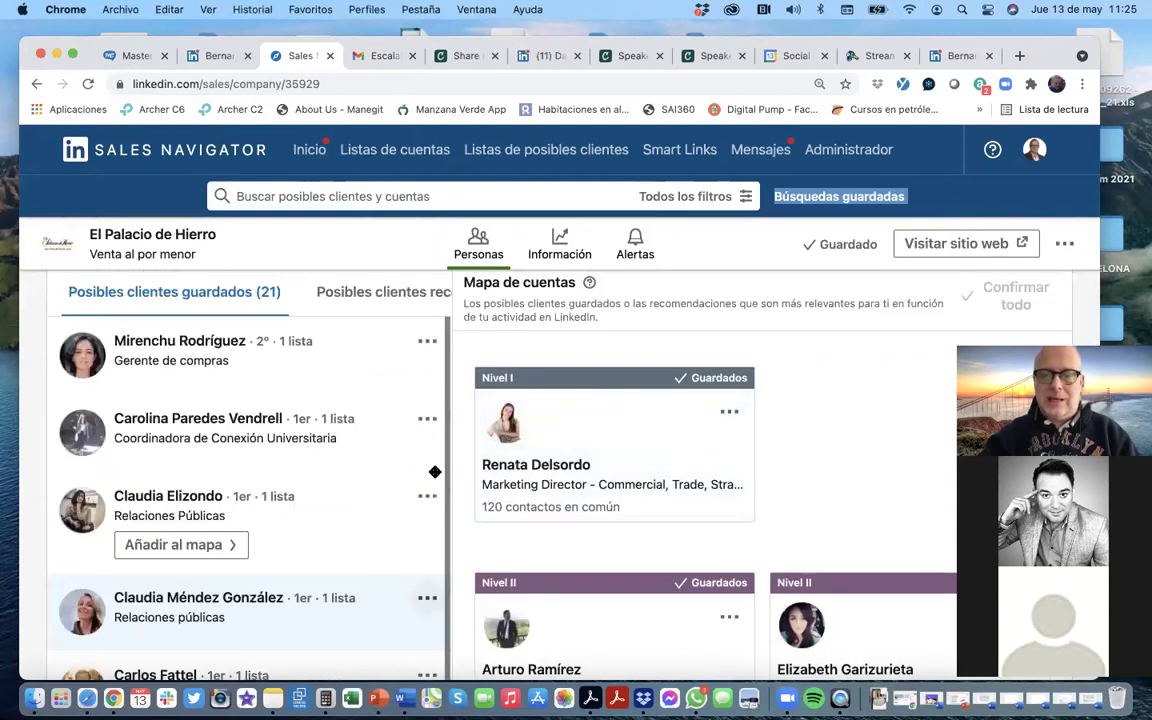
pyautogui.scroll(-5, 560, 497)
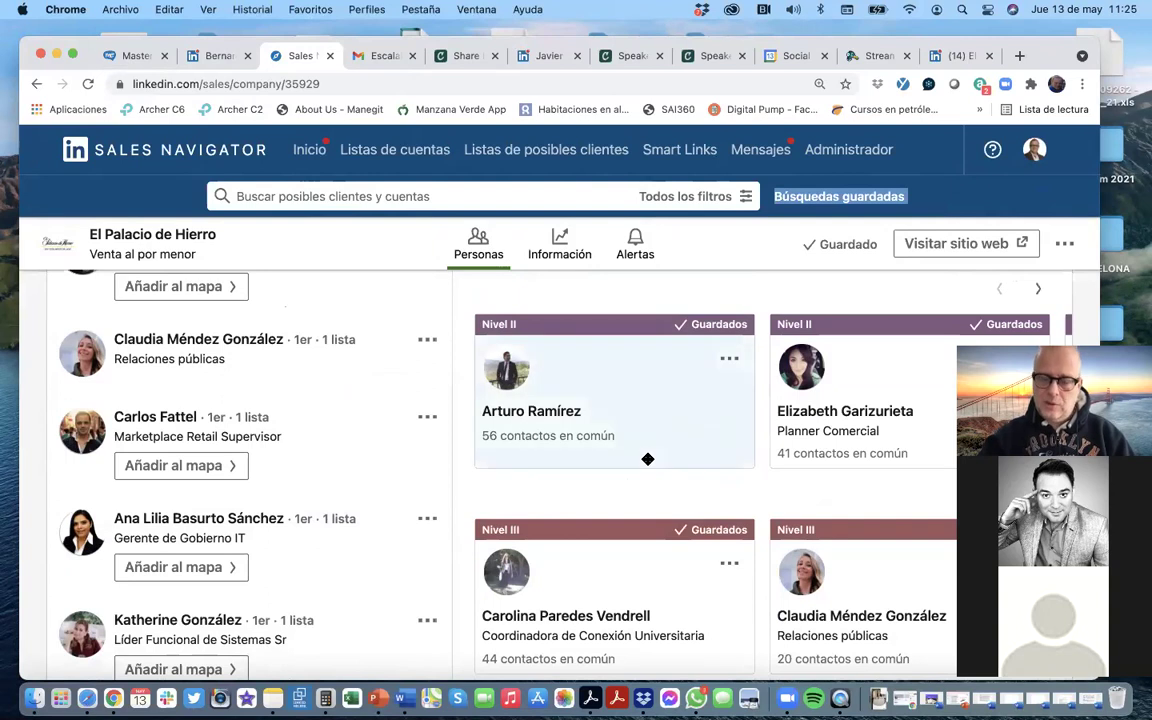
pyautogui.scroll(-5, 648, 459)
pyautogui.scroll(4, 648, 459)
pyautogui.scroll(2, 648, 459)
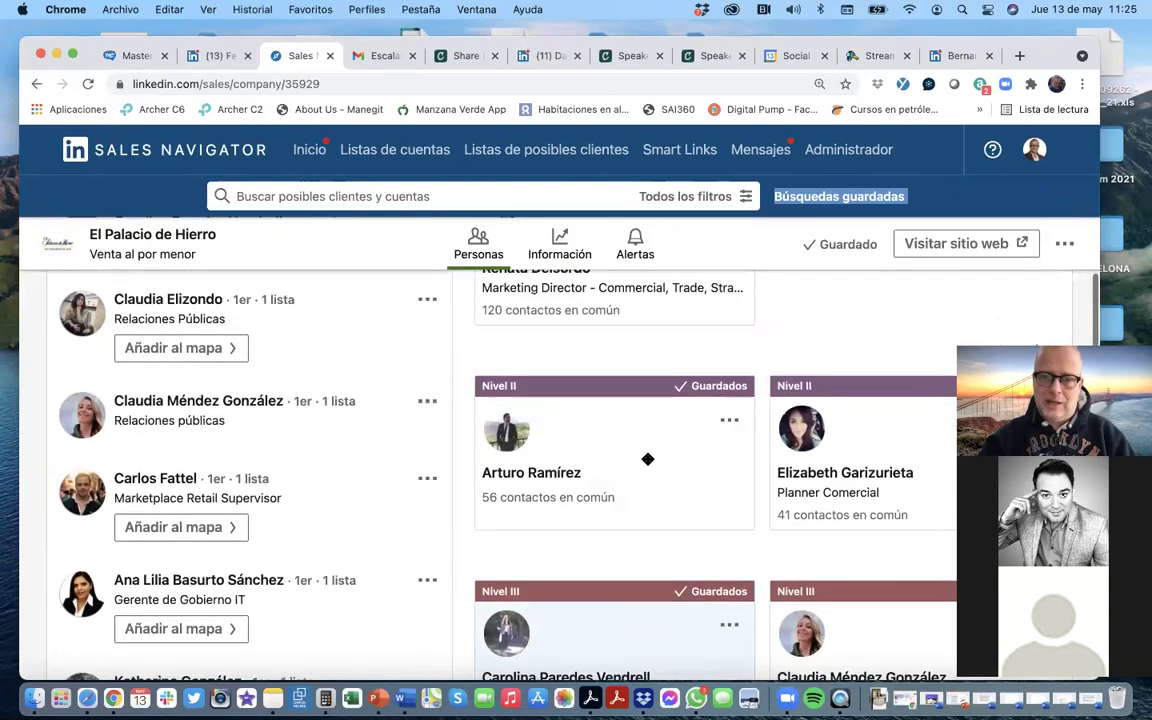
pyautogui.scroll(2, 648, 459)
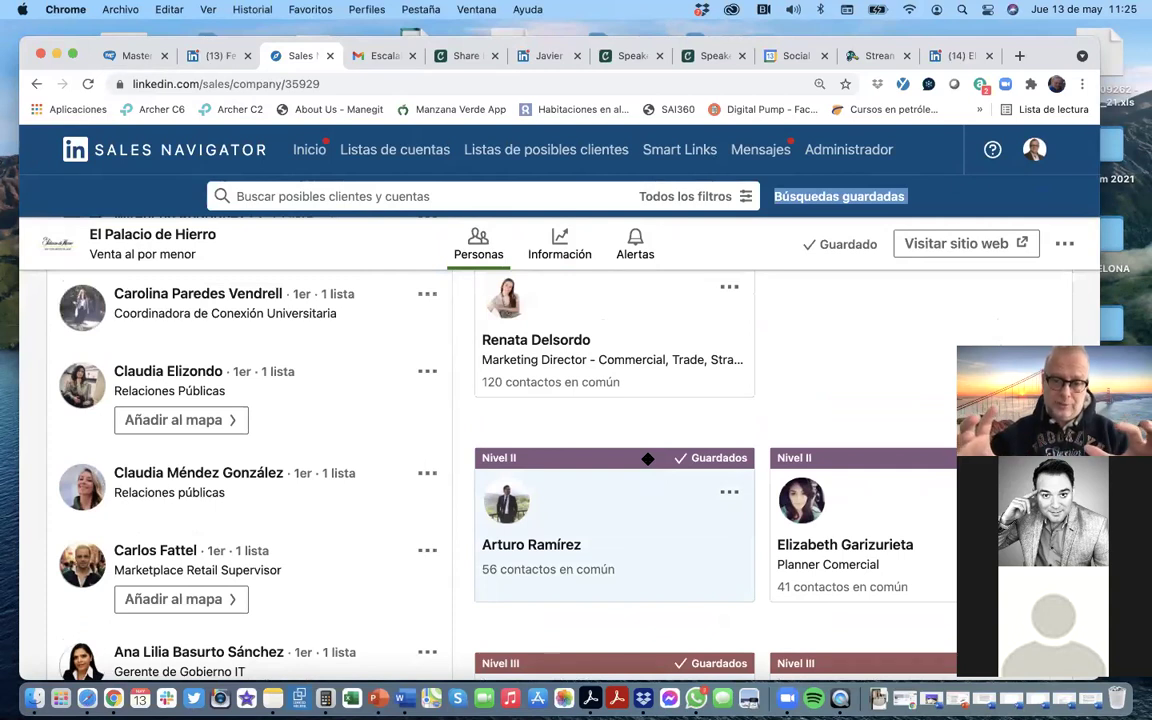
pyautogui.scroll(-1, 648, 459)
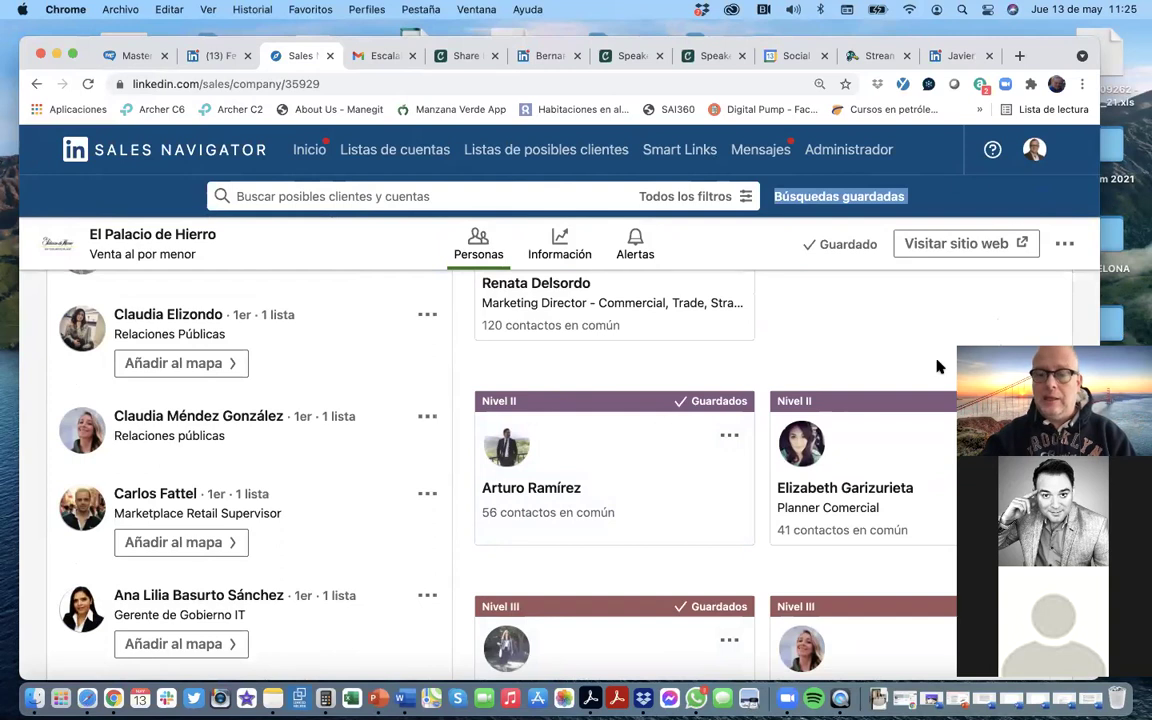
pyautogui.scroll(-4, 843, 424)
pyautogui.scroll(4, 845, 428)
pyautogui.scroll(2, 843, 428)
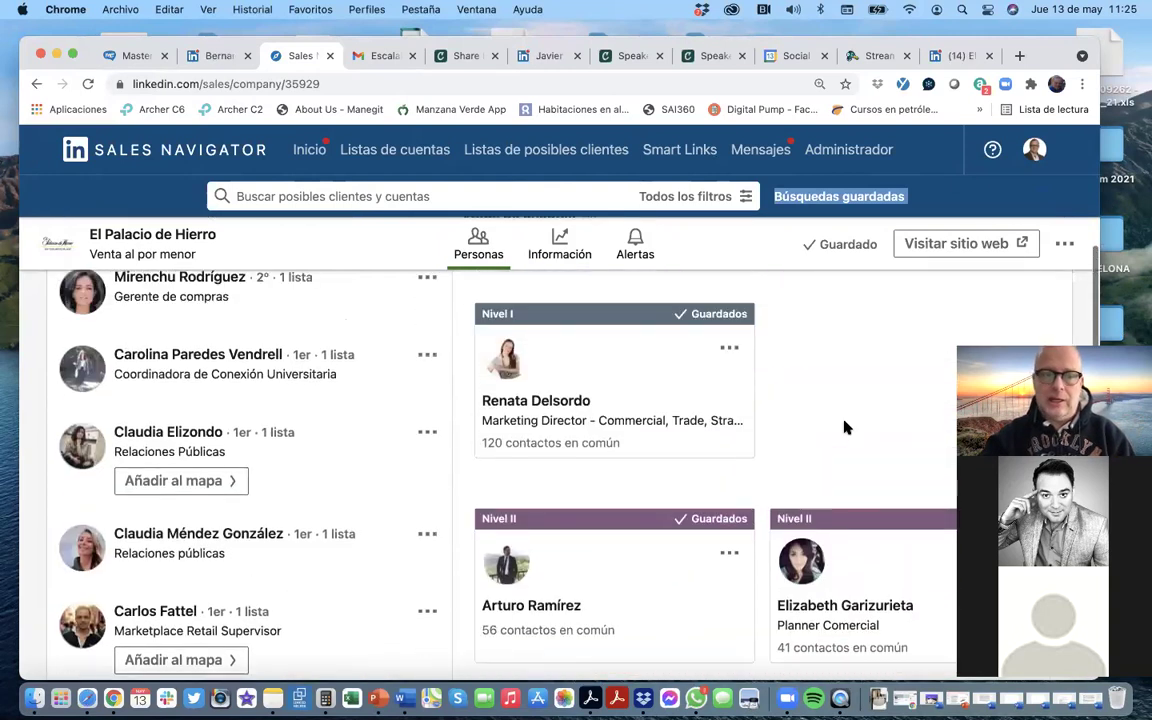
pyautogui.scroll(2, 240, 455)
pyautogui.scroll(-3, 240, 455)
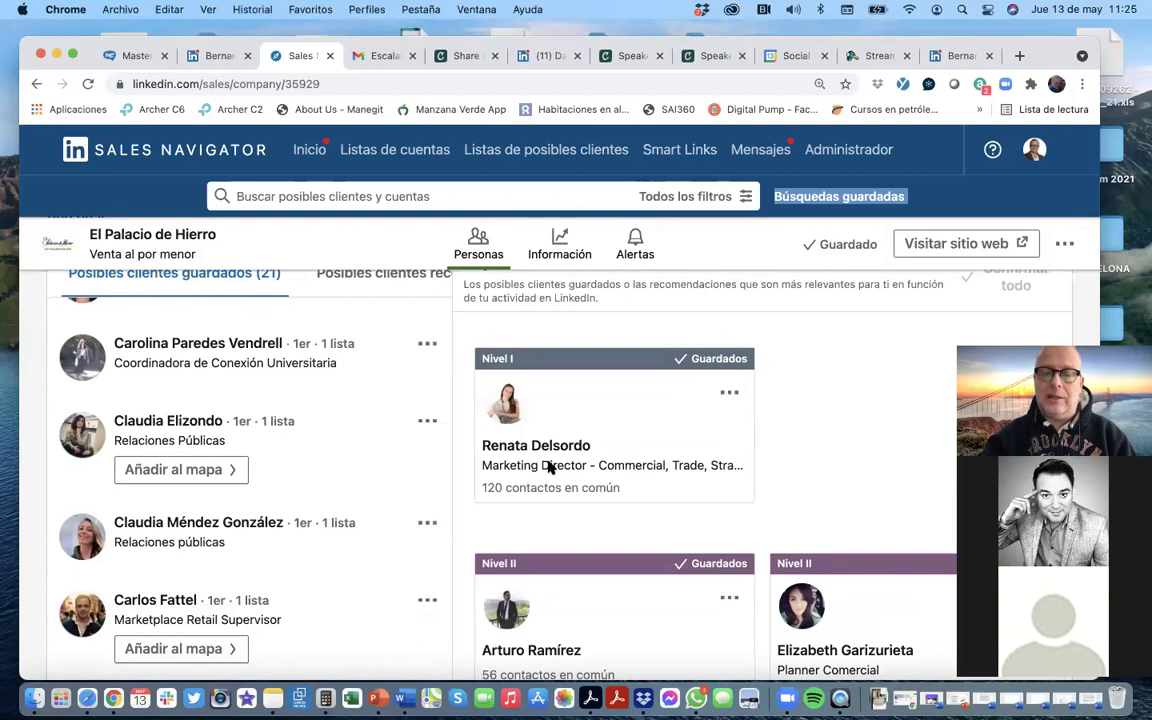
pyautogui.scroll(-1, 548, 468)
pyautogui.scroll(5, 548, 468)
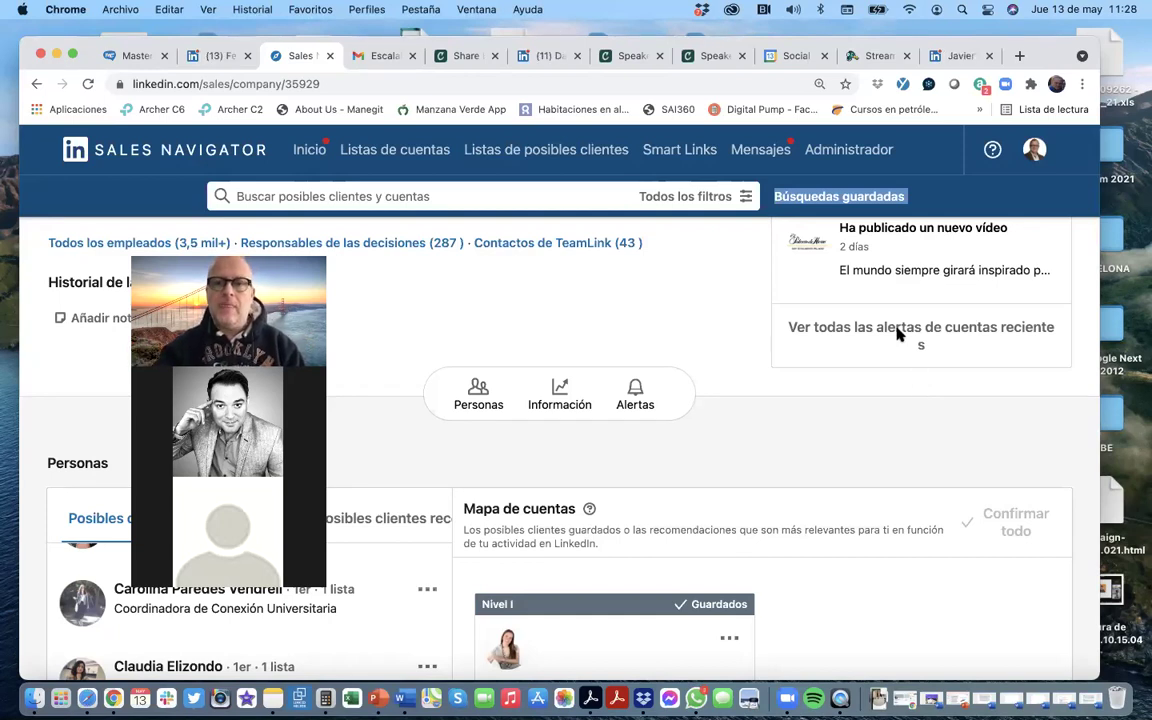
# Start a new Smart Link in Sales Navigator and title it "Cotizacion para Coca Cola".
pyautogui.click(682, 155)
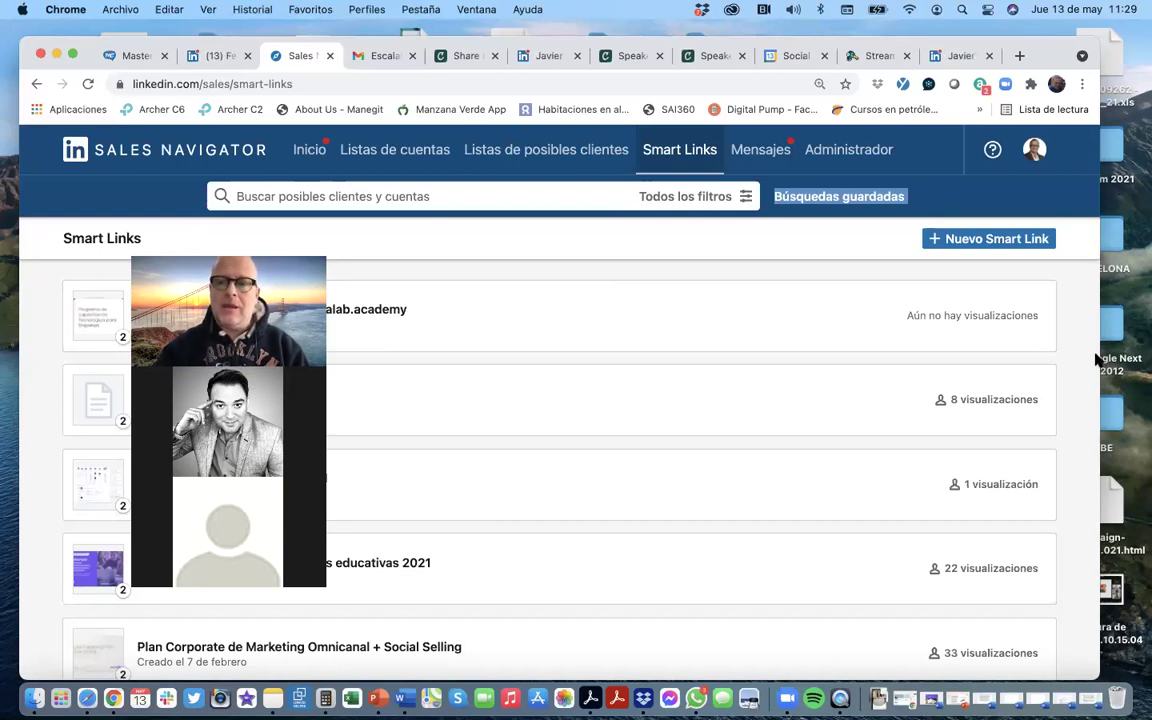
pyautogui.click(997, 239)
pyautogui.click(968, 234)
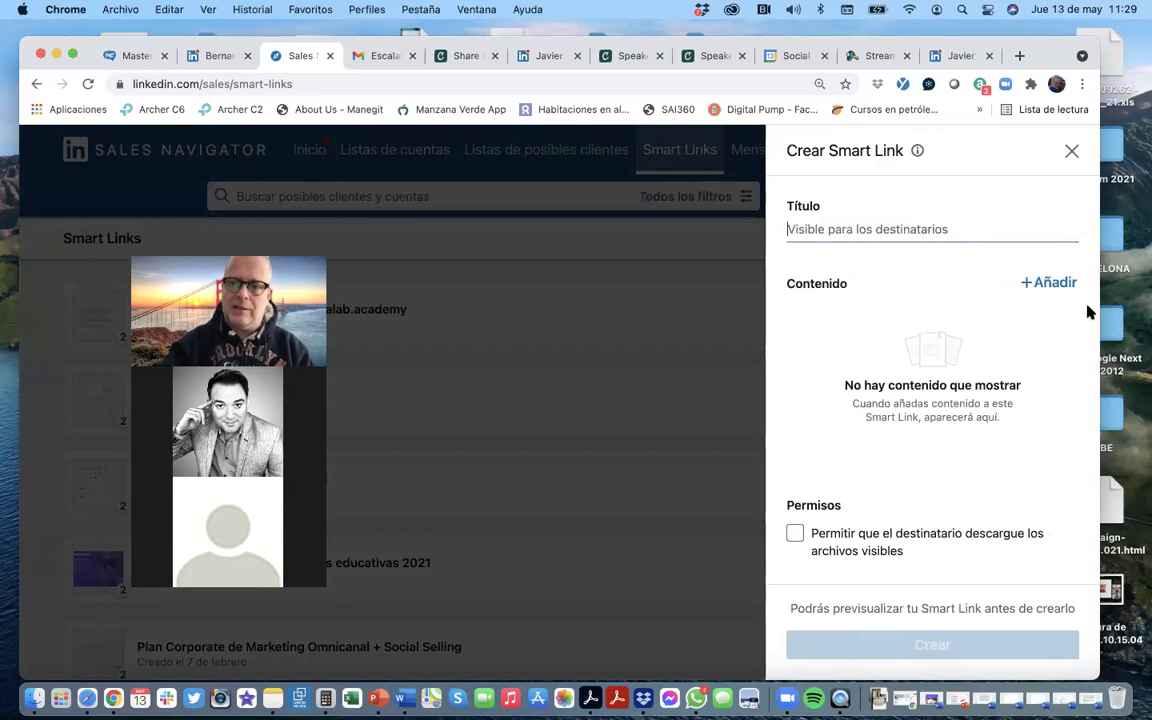
pyautogui.write('Cotiz')
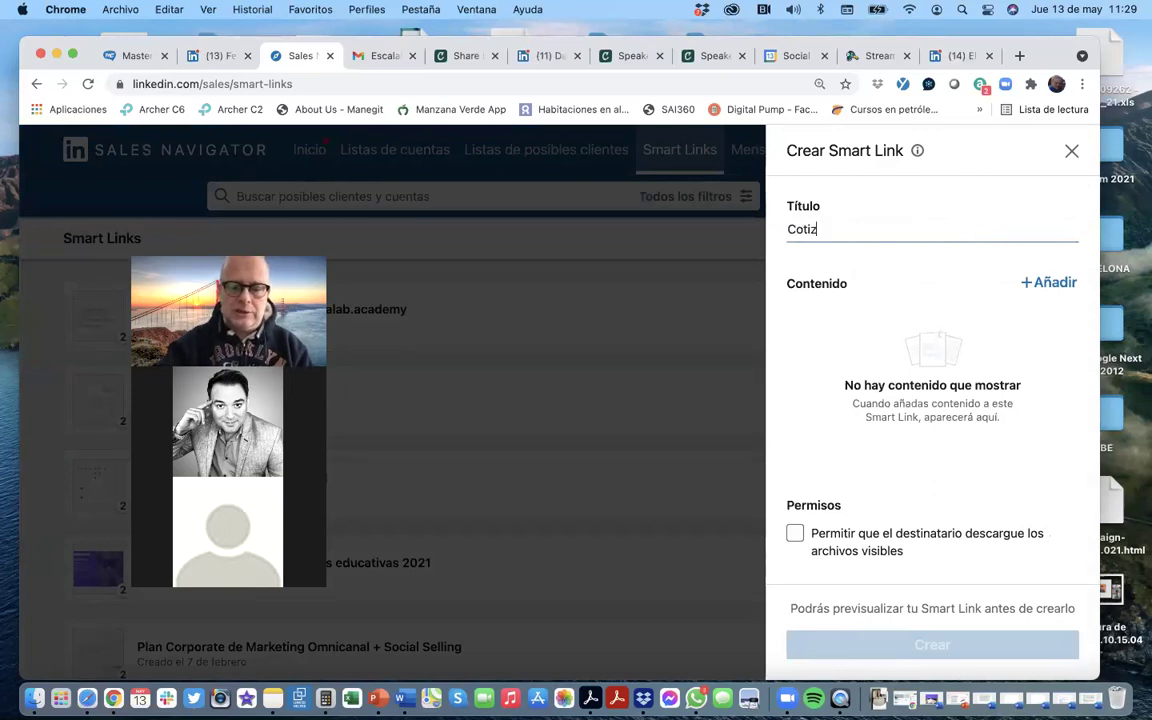
pyautogui.write('acion para C')
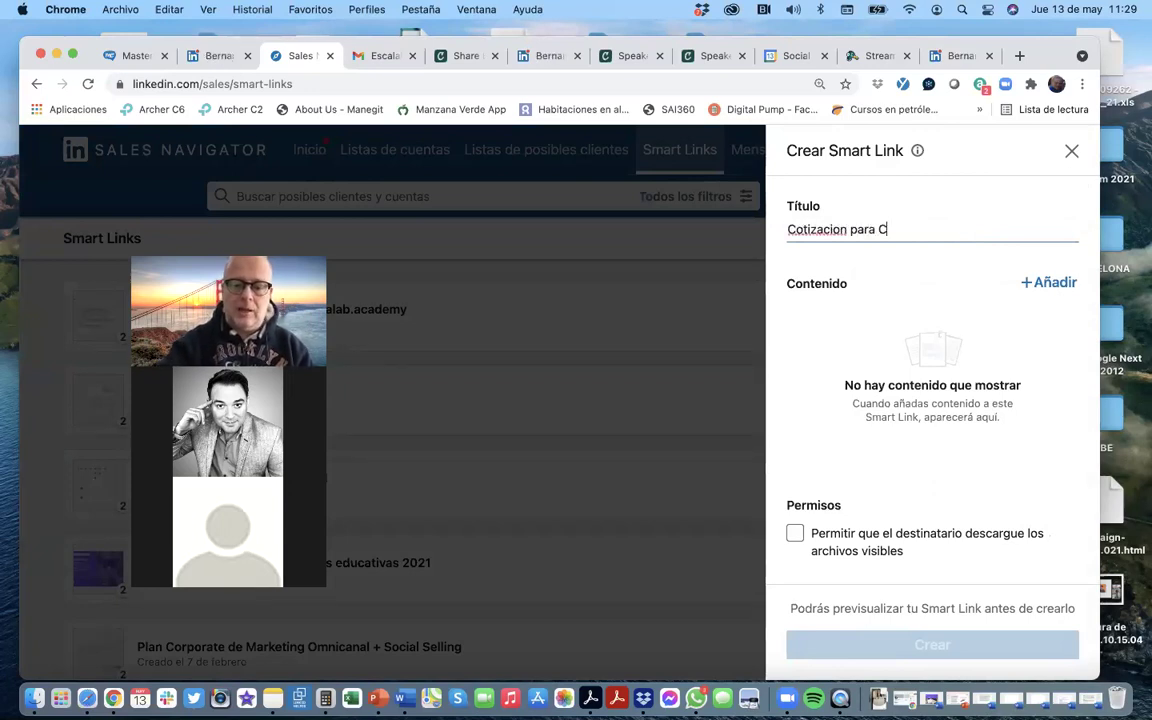
pyautogui.write('oca Cola')
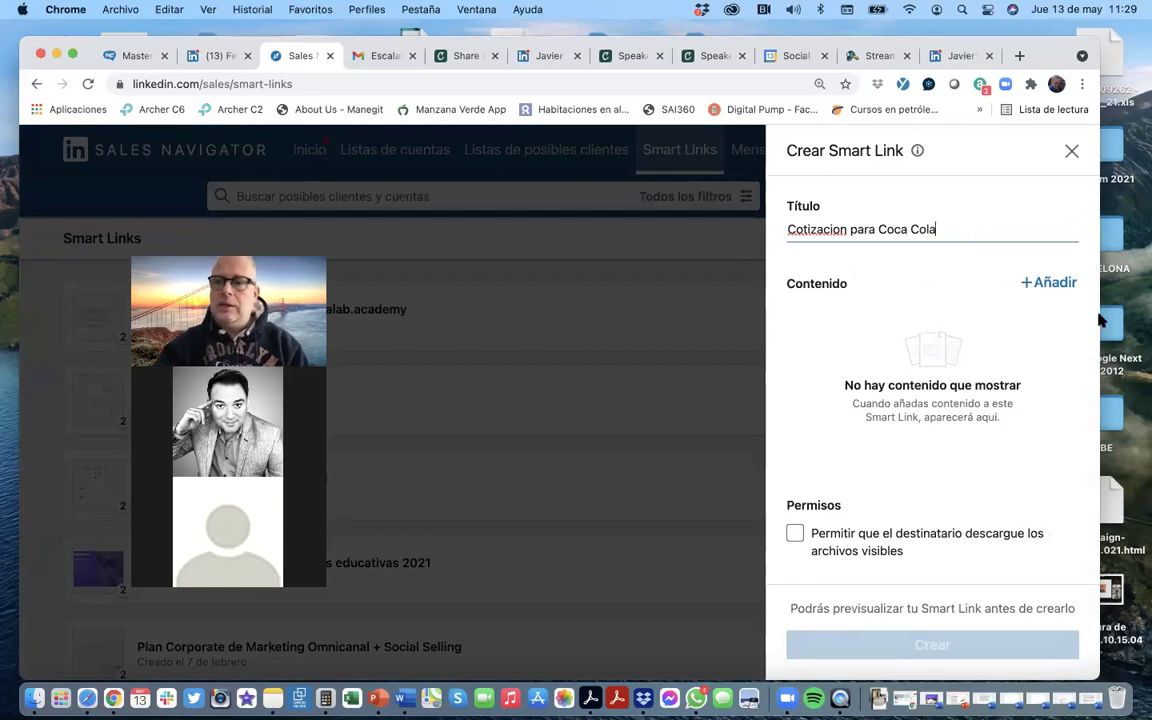
# Add the "Certificaci_n_Direcci_n_Creativa_en_Brand..." PDF from the iCloud Escritorio folder to the Smart Link's content.
pyautogui.click(1046, 284)
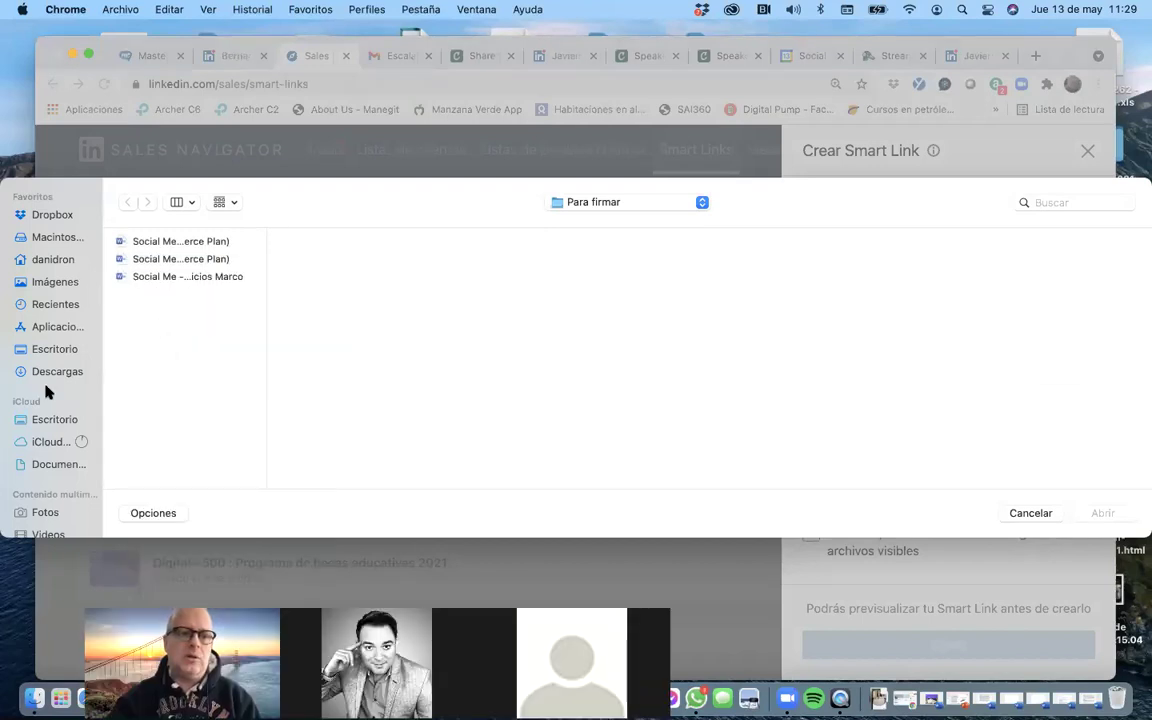
pyautogui.click(47, 420)
pyautogui.scroll(-10, 170, 330)
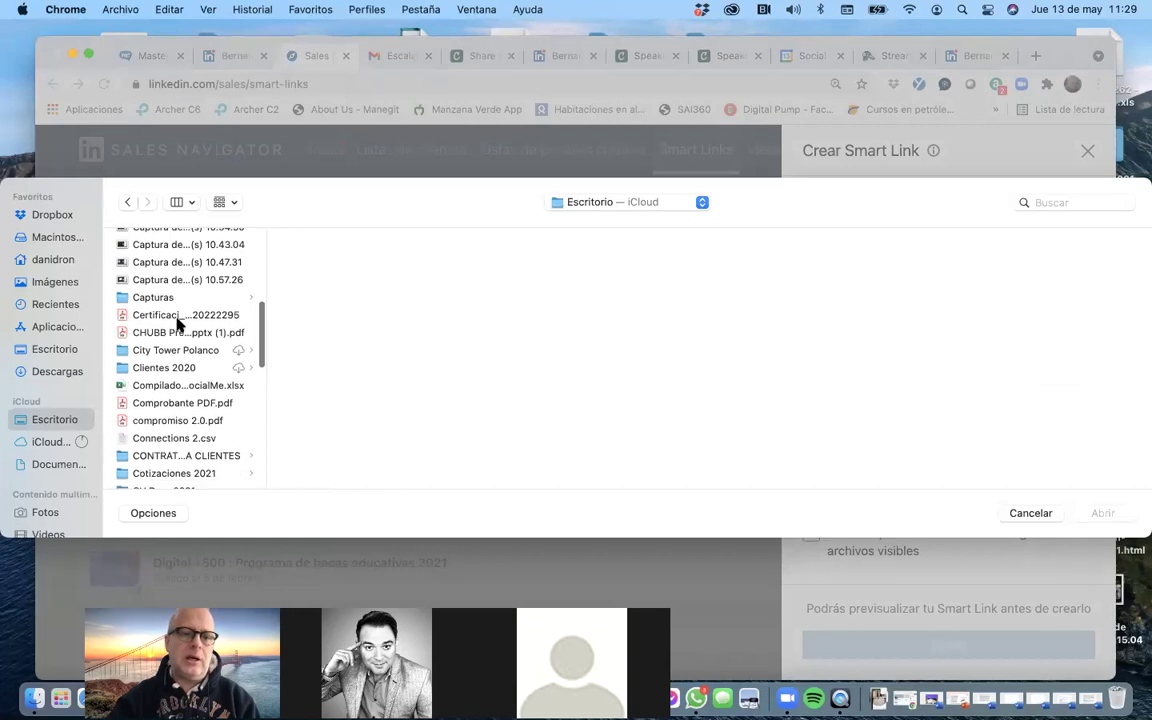
pyautogui.click(177, 317)
pyautogui.doubleClick(177, 318)
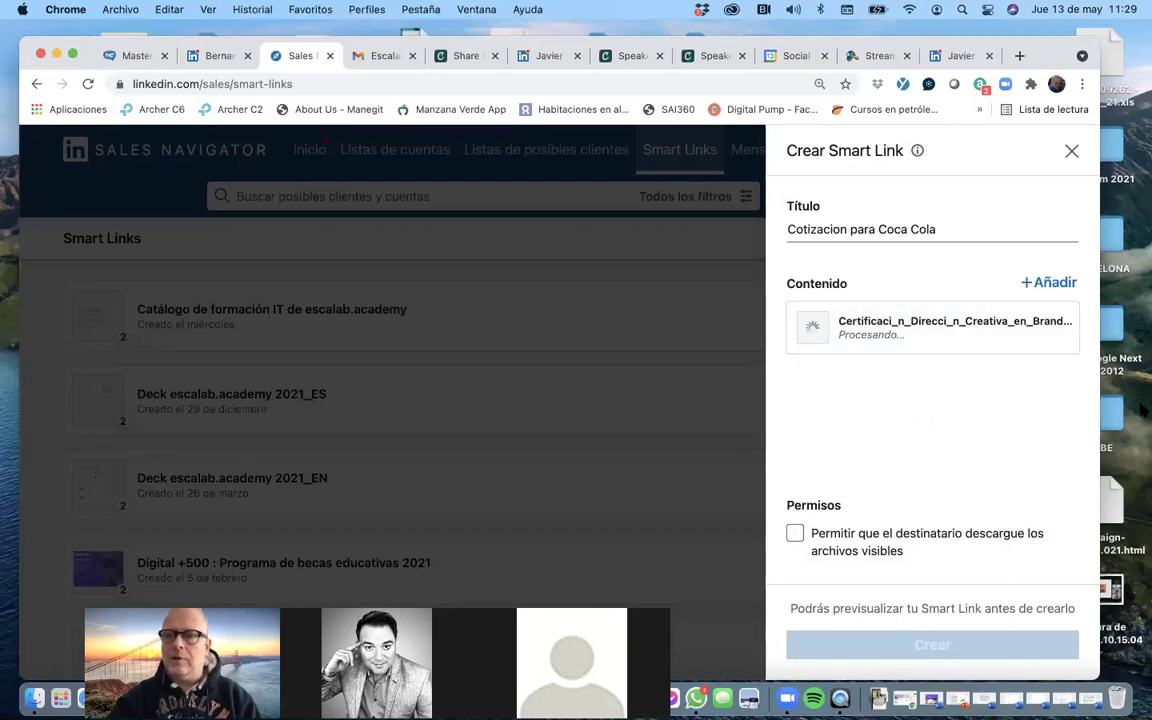
pyautogui.click(1050, 285)
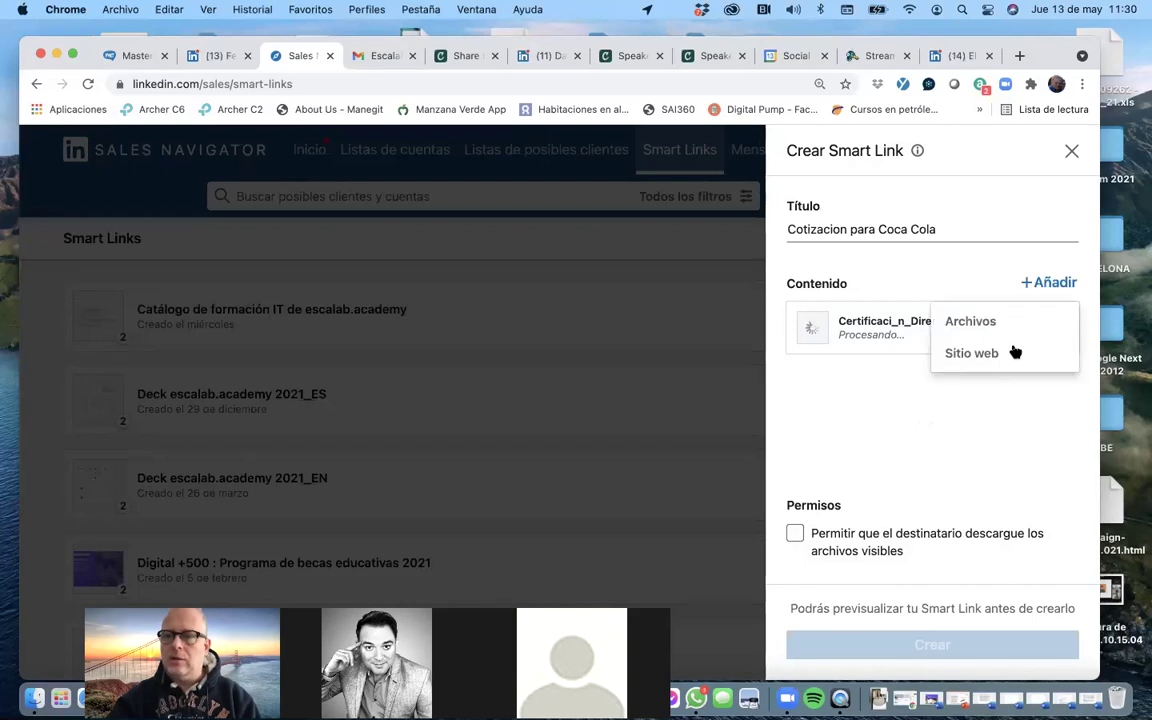
pyautogui.click(972, 354)
pyautogui.write('Visita n')
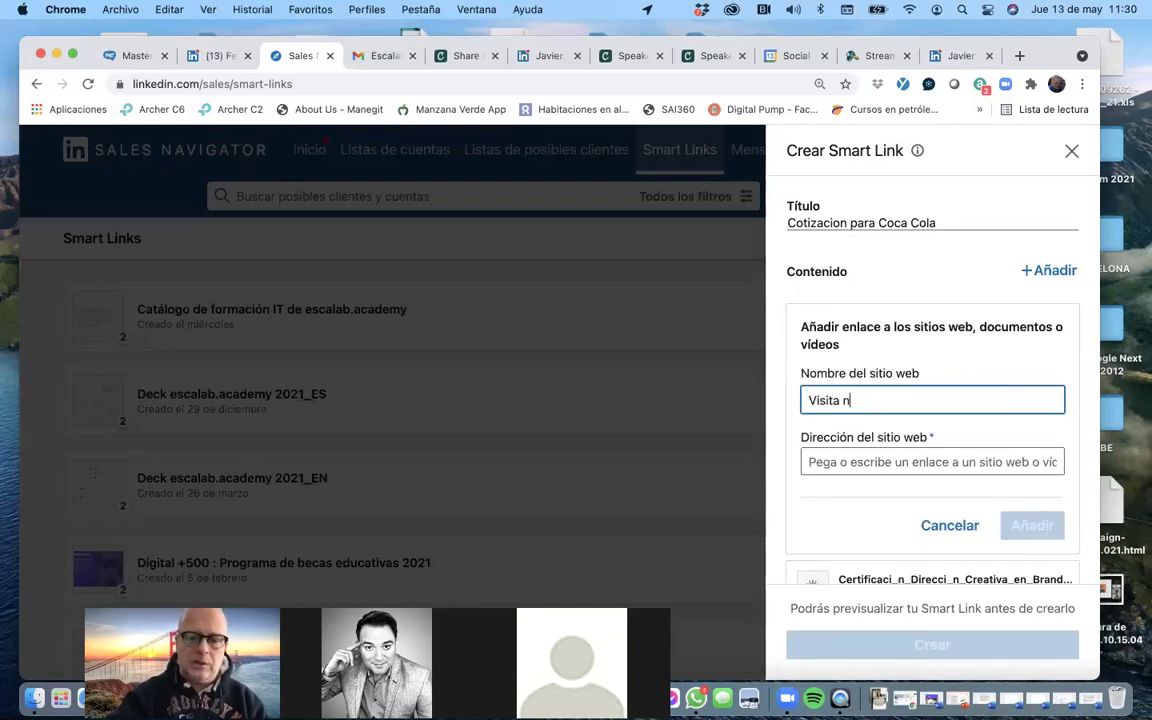
pyautogui.write('uestra Página')
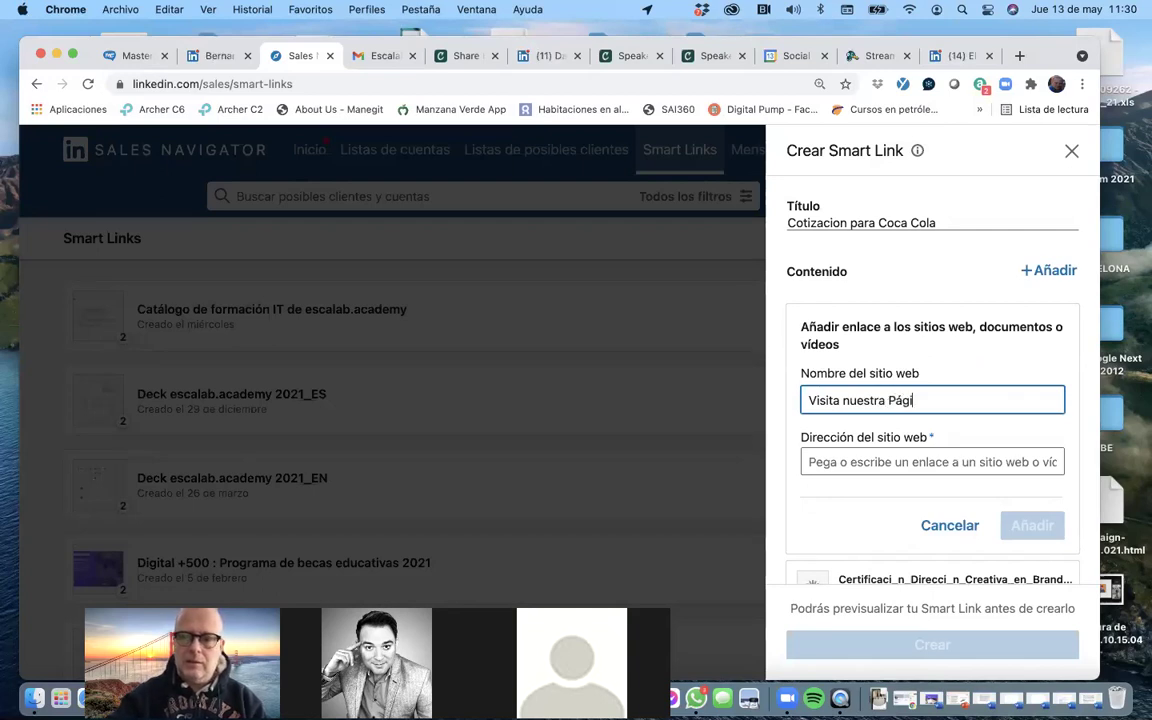
pyautogui.click(921, 463)
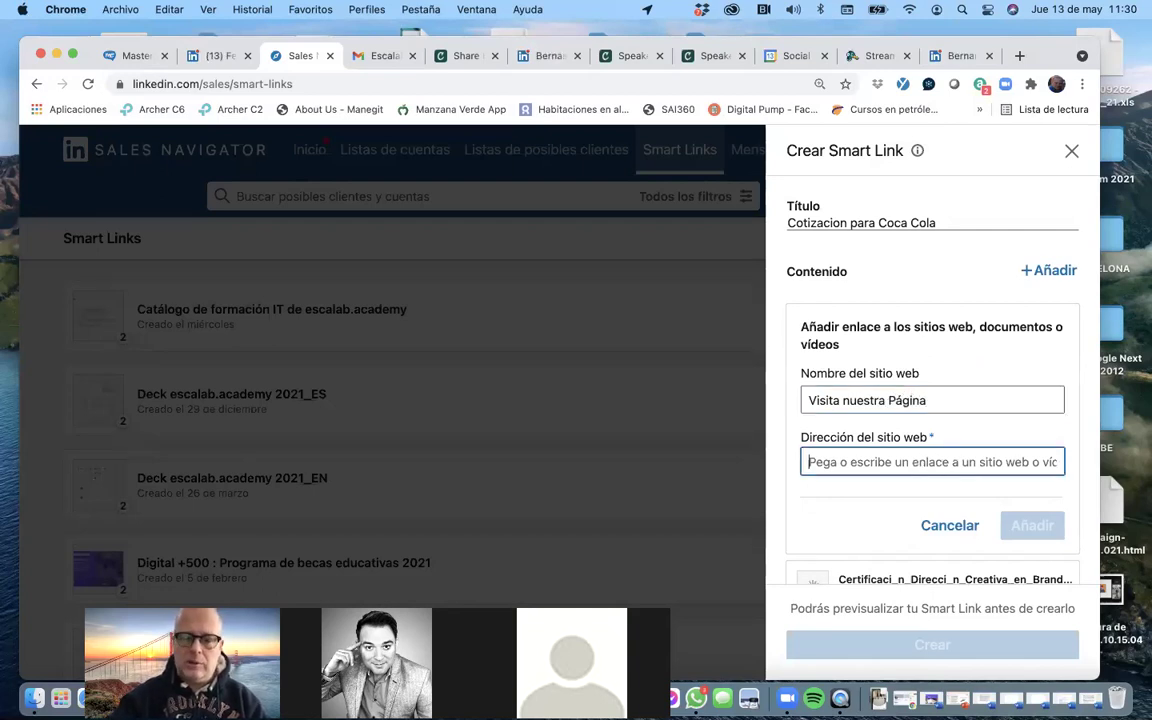
pyautogui.write('www.social')
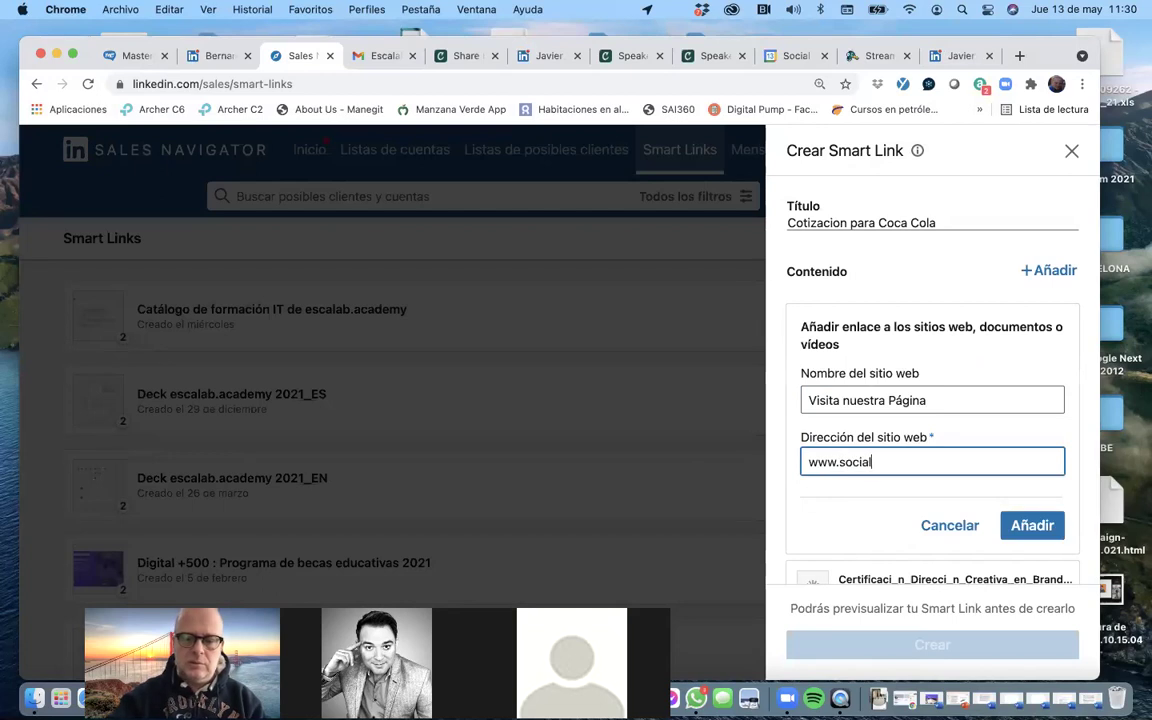
pyautogui.write('me.a')
pyautogui.write('igital')
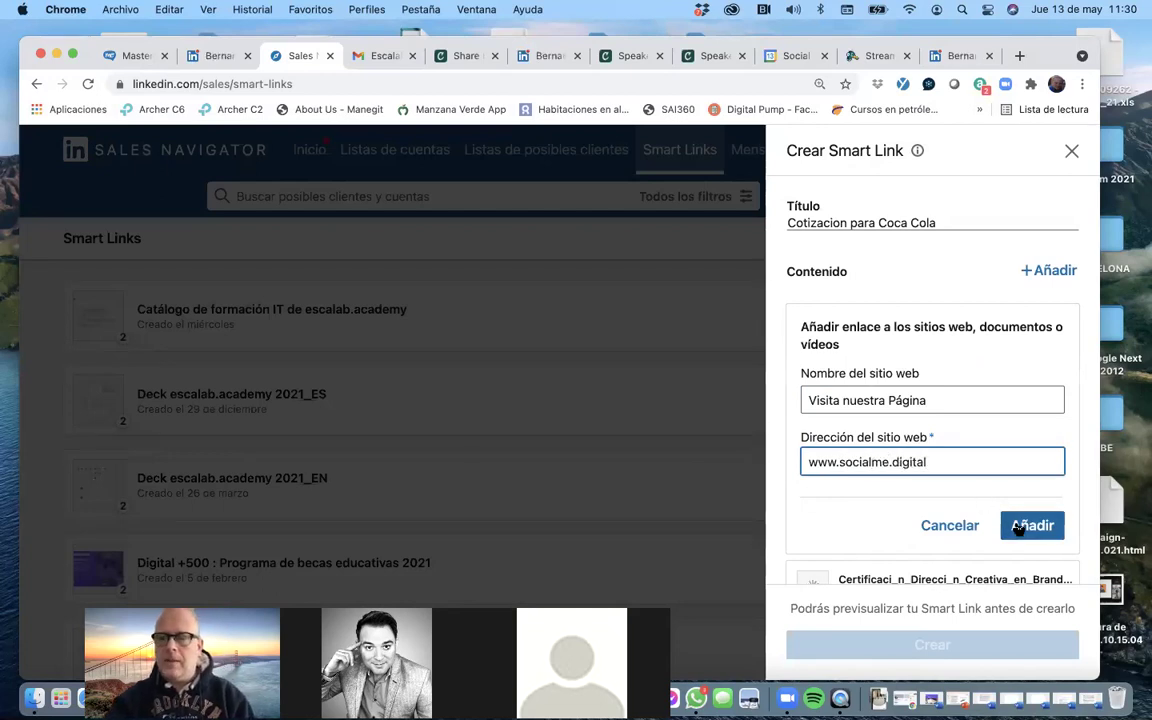
pyautogui.click(1018, 528)
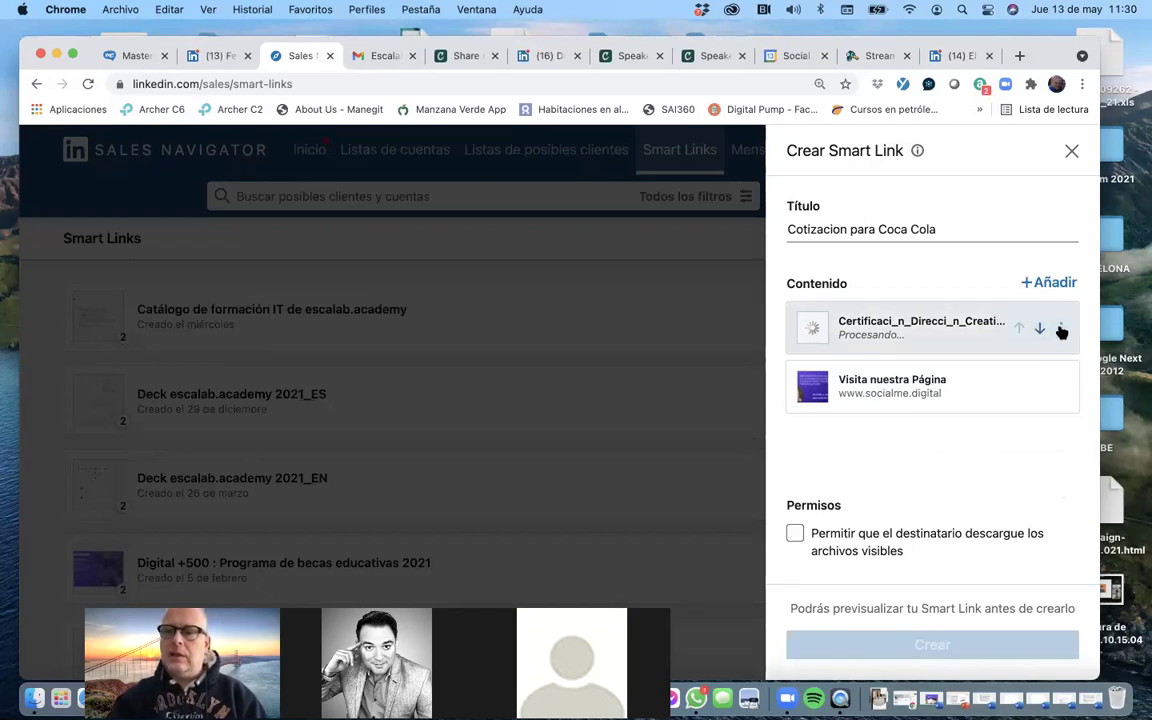
# Create the "Cotizacion para Coca Cola" Smart Link and copy its link to the clipboard.
pyautogui.click(1061, 329)
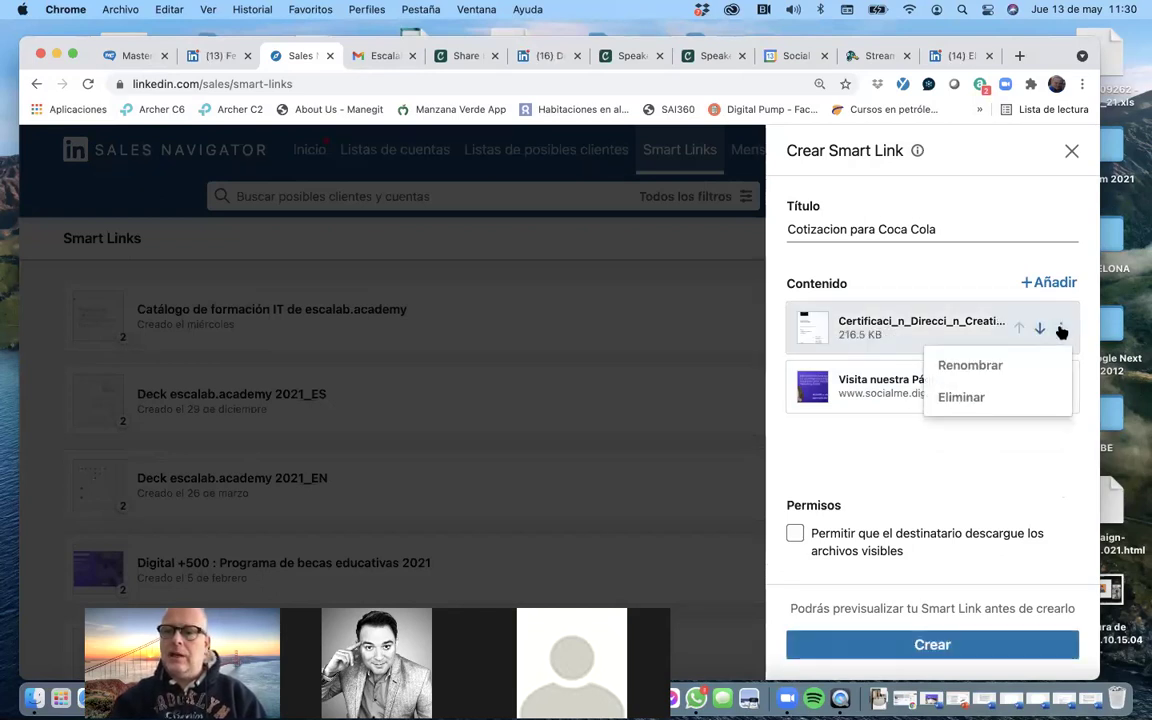
pyautogui.click(928, 645)
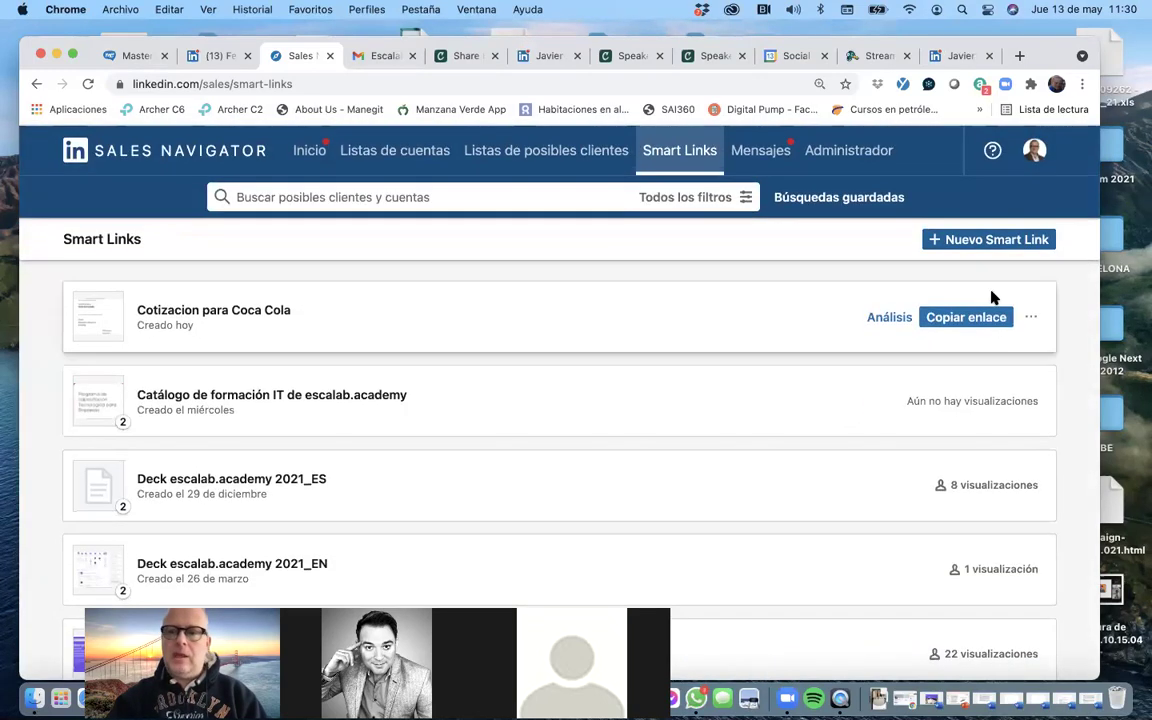
pyautogui.click(972, 316)
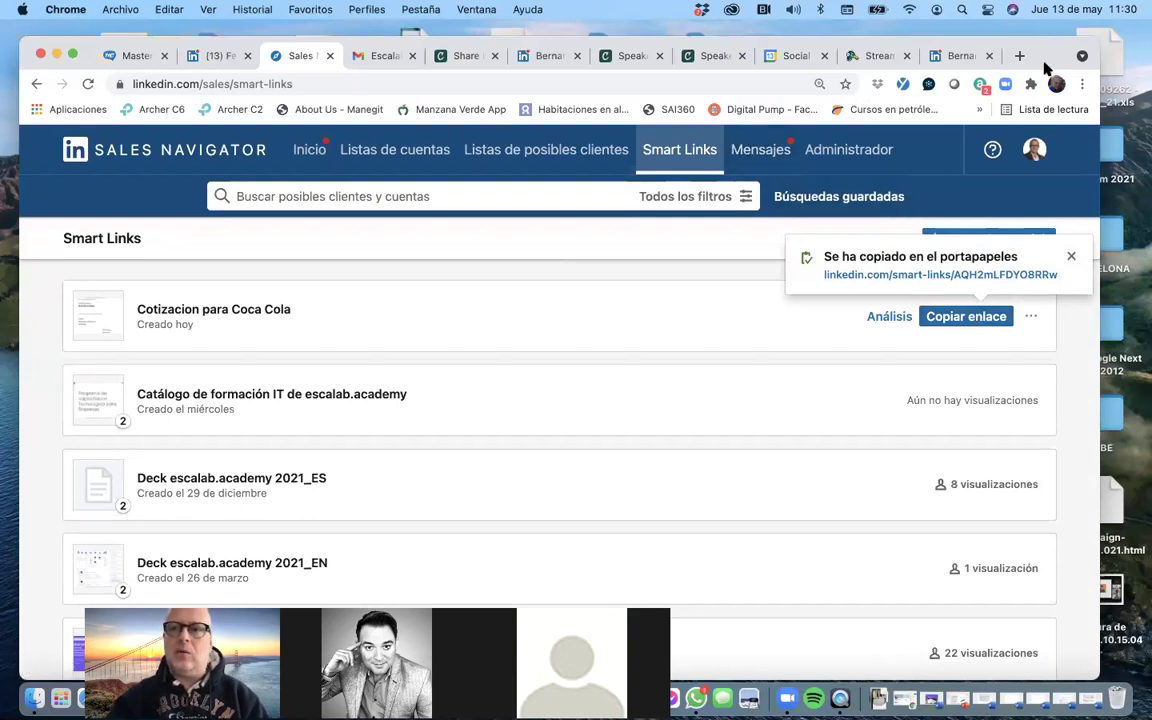
pyautogui.moveTo(1062, 43); pyautogui.dragTo(1068, 57)
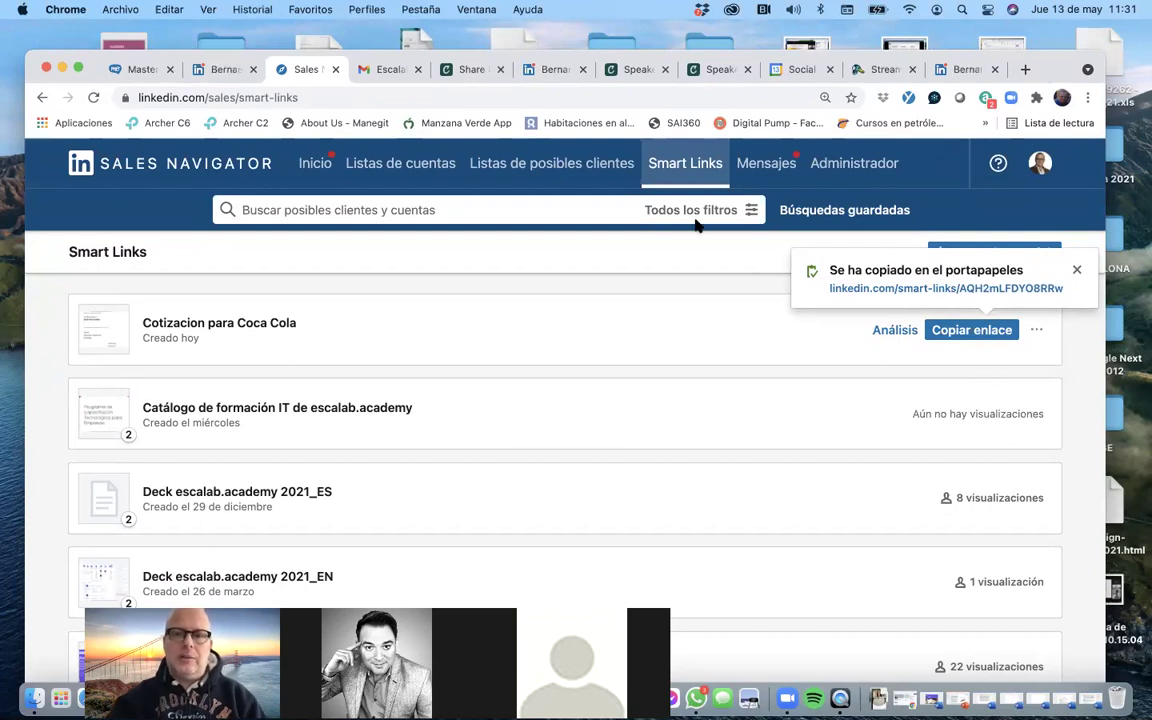
# Switch to Gmail and read the newest Sales Navigator alert in the Social inbox category, about a viewer of "Agenda 2020 MasterClass Online".
pyautogui.click(392, 72)
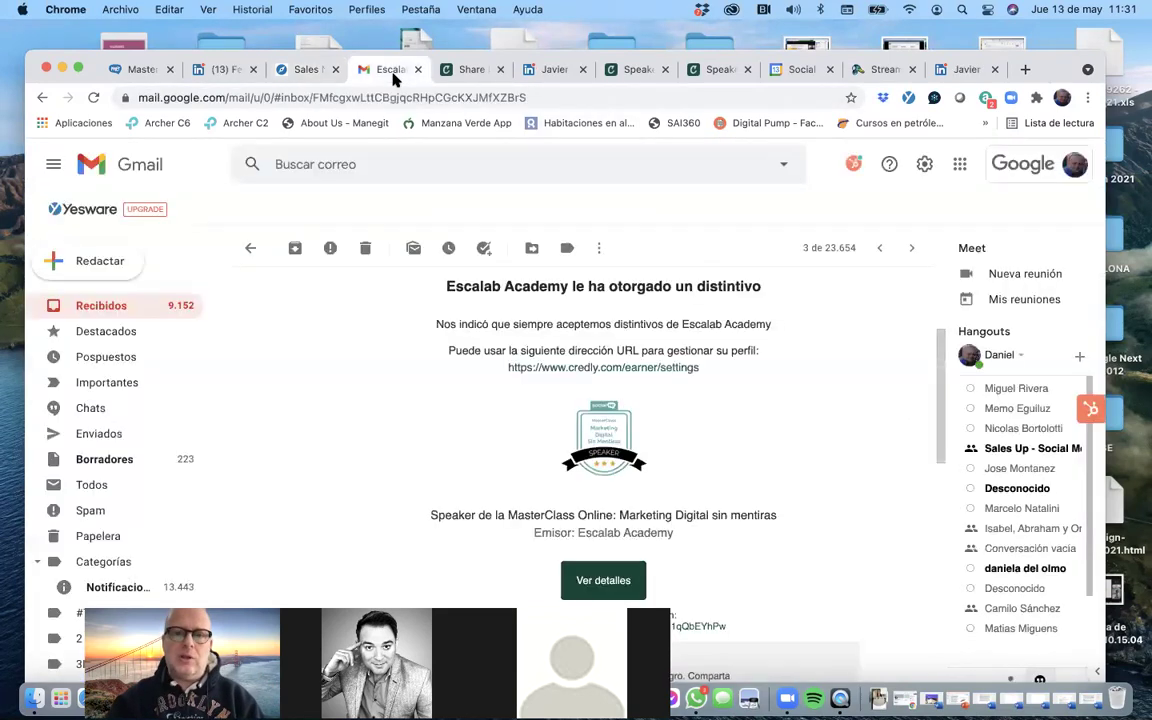
pyautogui.click(118, 307)
pyautogui.click(459, 293)
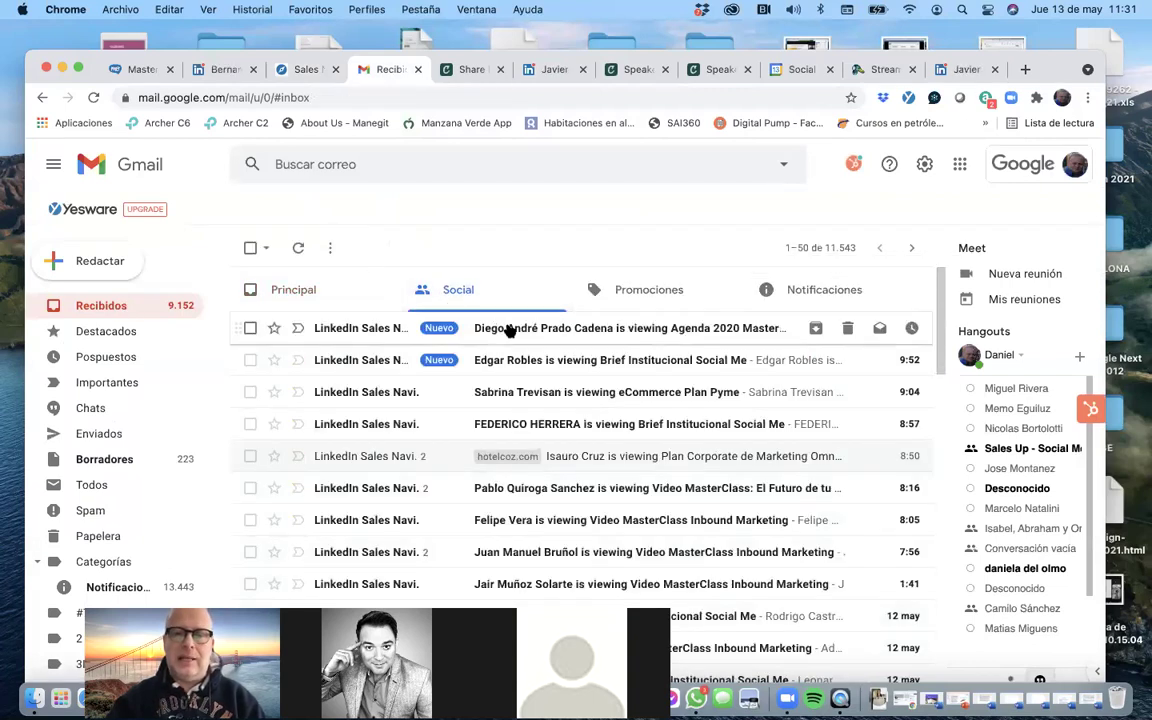
pyautogui.click(565, 330)
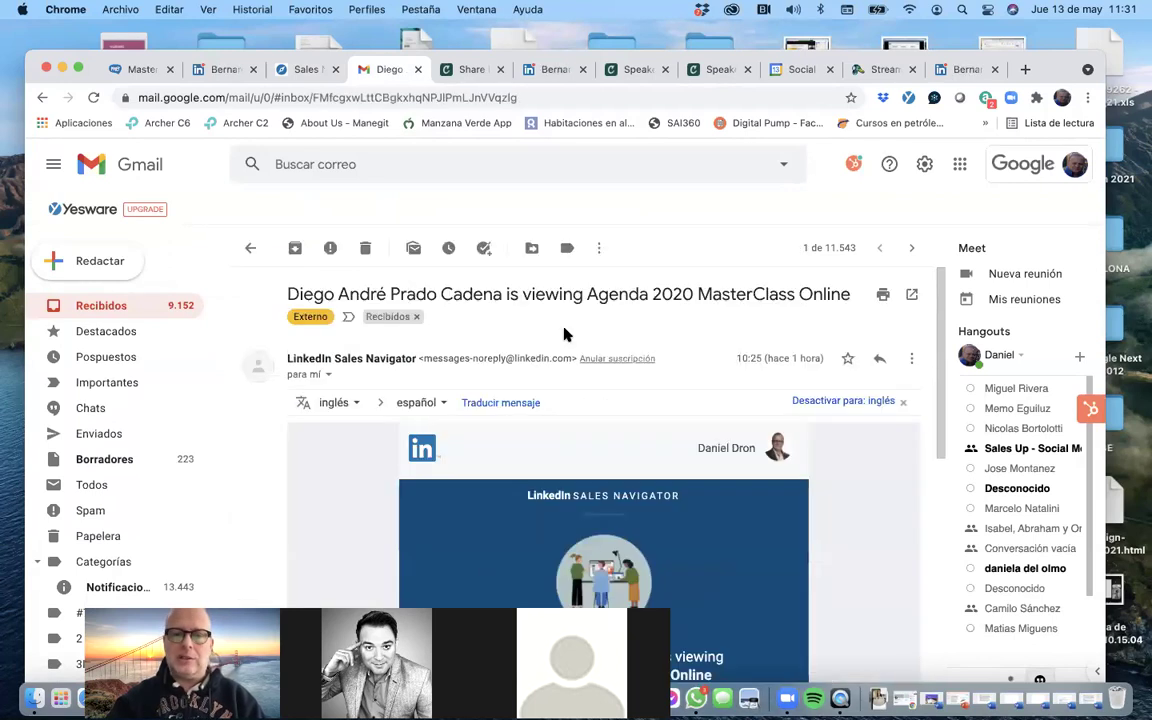
pyautogui.scroll(-3, 571, 368)
pyautogui.scroll(2, 520, 320)
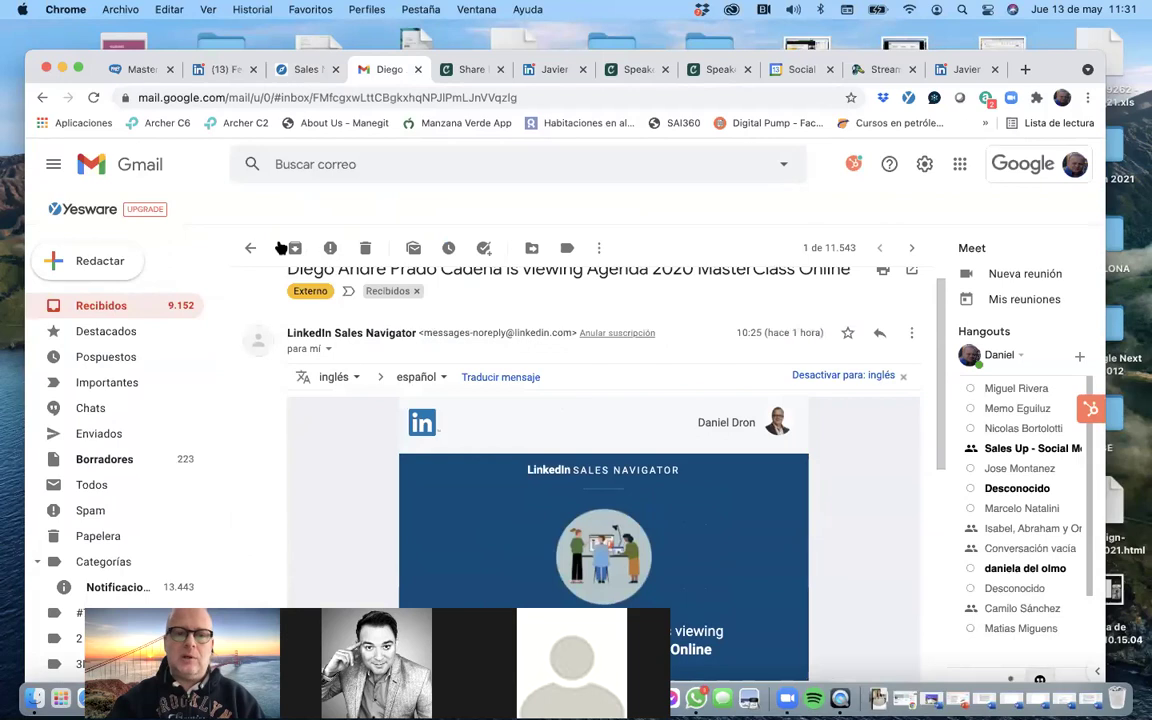
# Return to the Social inbox and open the 9:52 Sales Navigator alert about a viewer of "Brief Institucional Social Me".
pyautogui.click(250, 247)
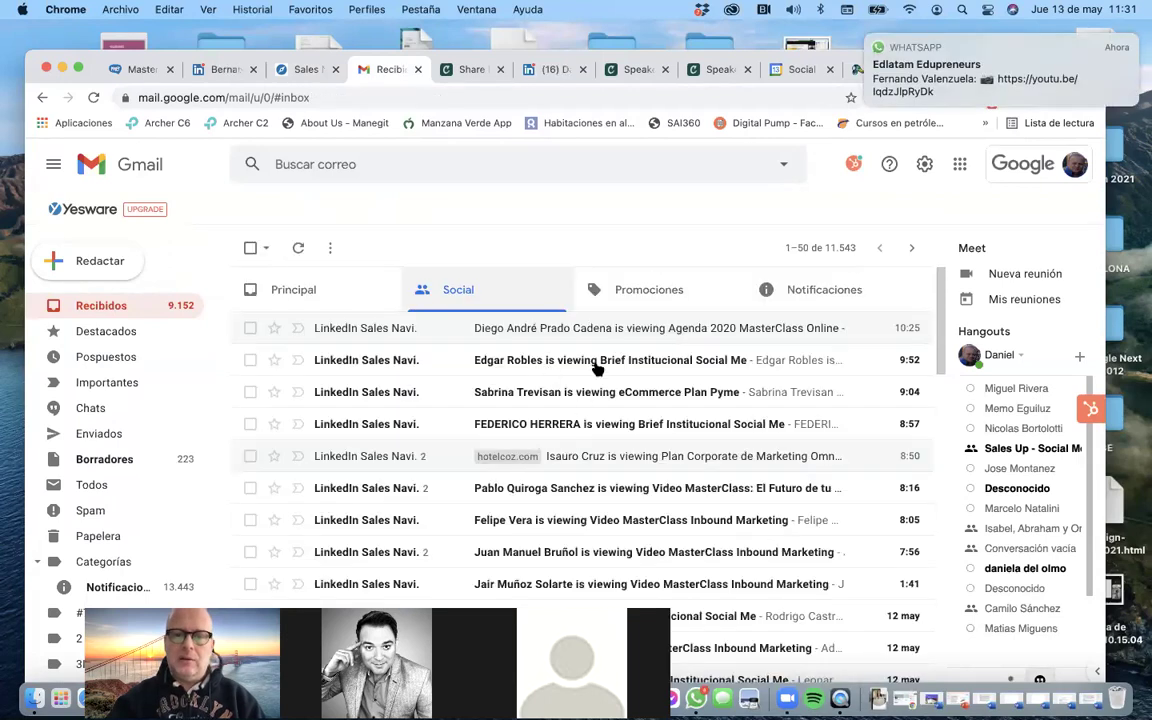
pyautogui.click(597, 365)
pyautogui.scroll(-1, 534, 320)
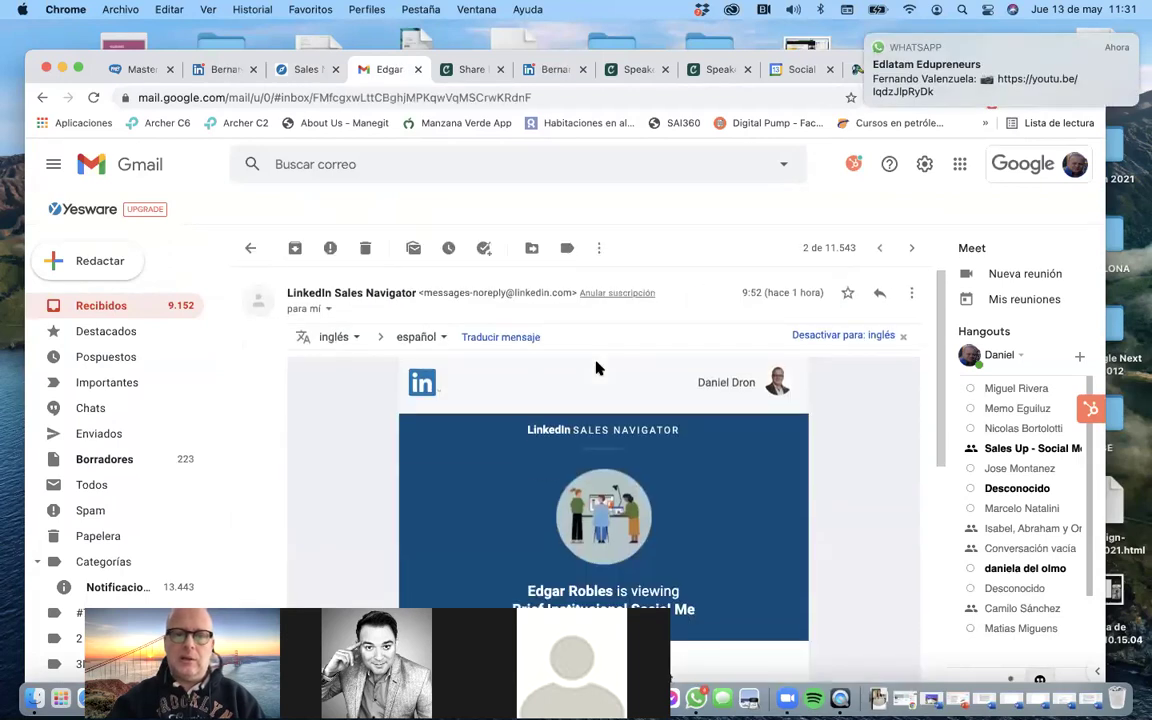
# Return to the inbox and read the 8:16 Sales Navigator alert about a viewer of "Video MasterClass: El Futuro de tu perfil personal en la era digital".
pyautogui.click(258, 246)
pyautogui.scroll(-1, 595, 410)
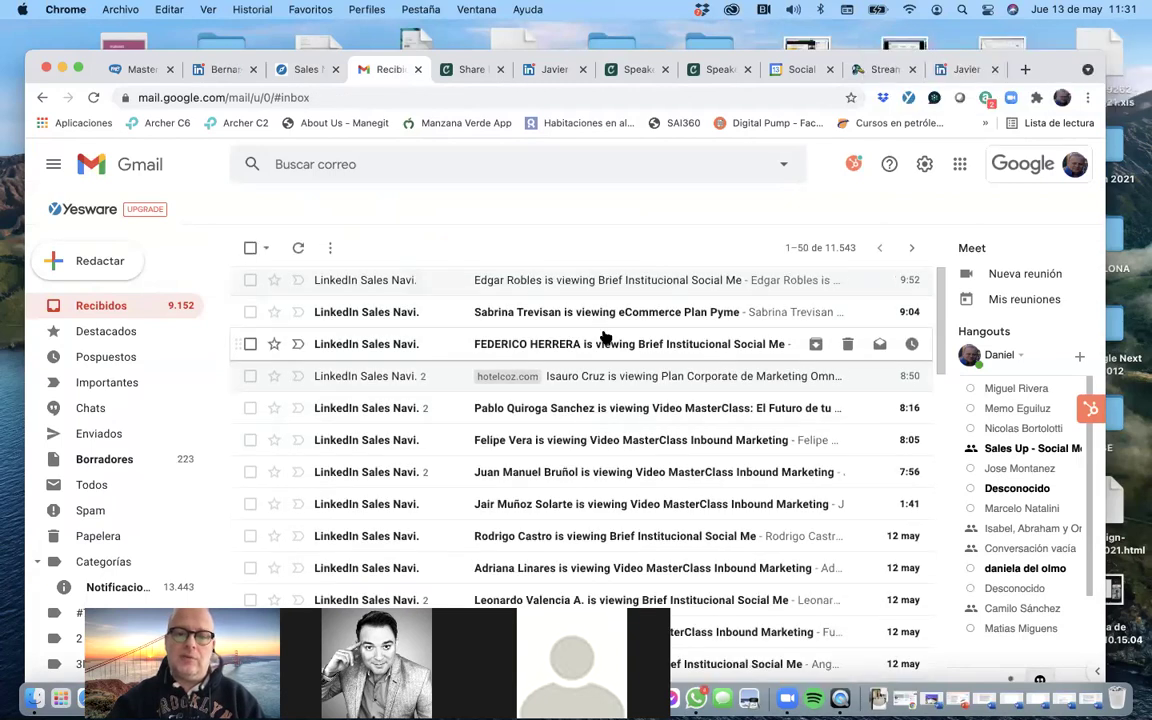
pyautogui.click(596, 413)
pyautogui.scroll(-3, 596, 413)
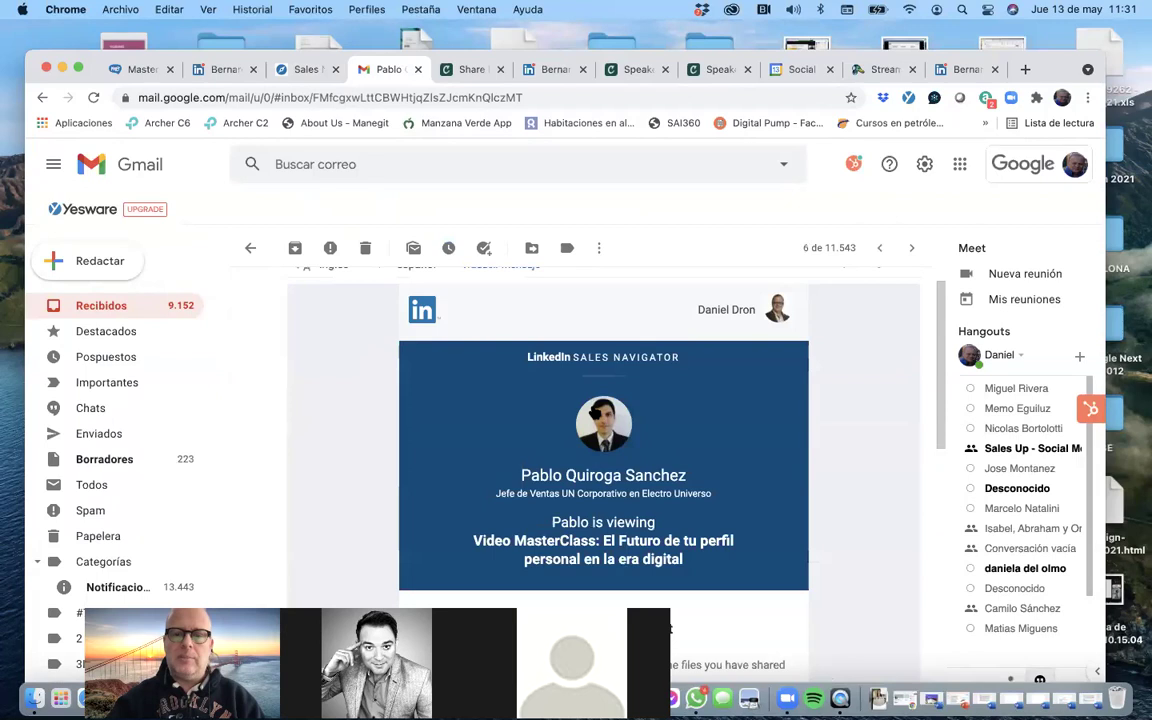
pyautogui.scroll(-1, 595, 413)
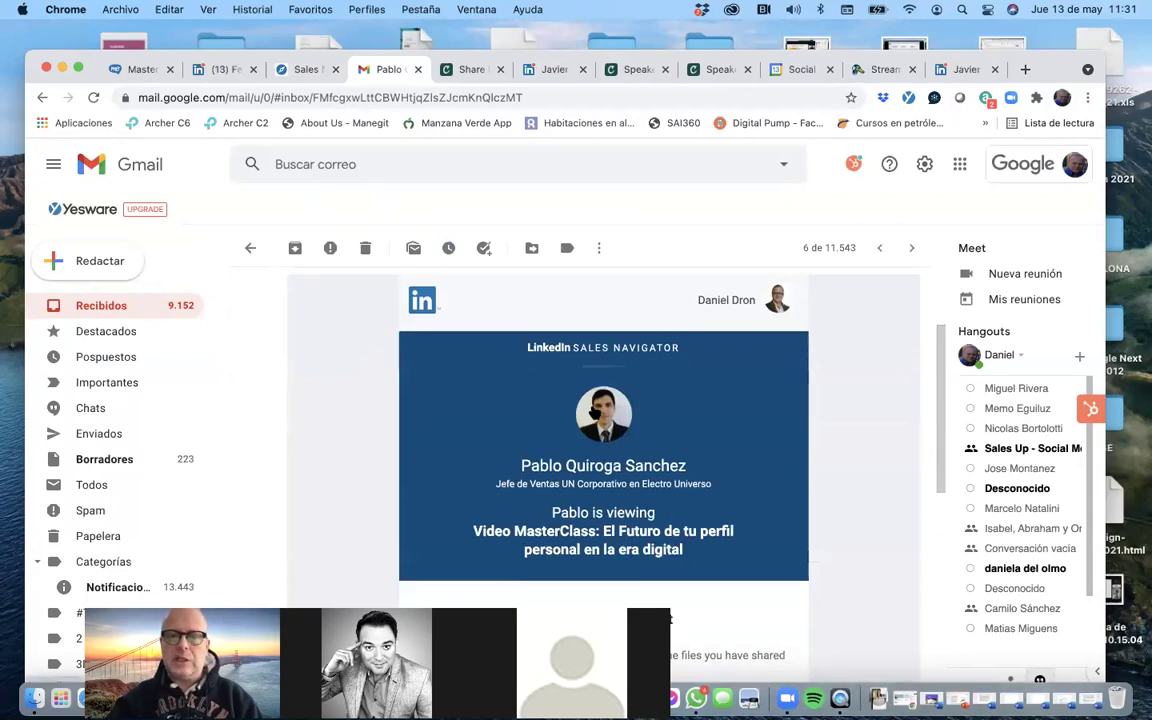
pyautogui.scroll(3, 595, 413)
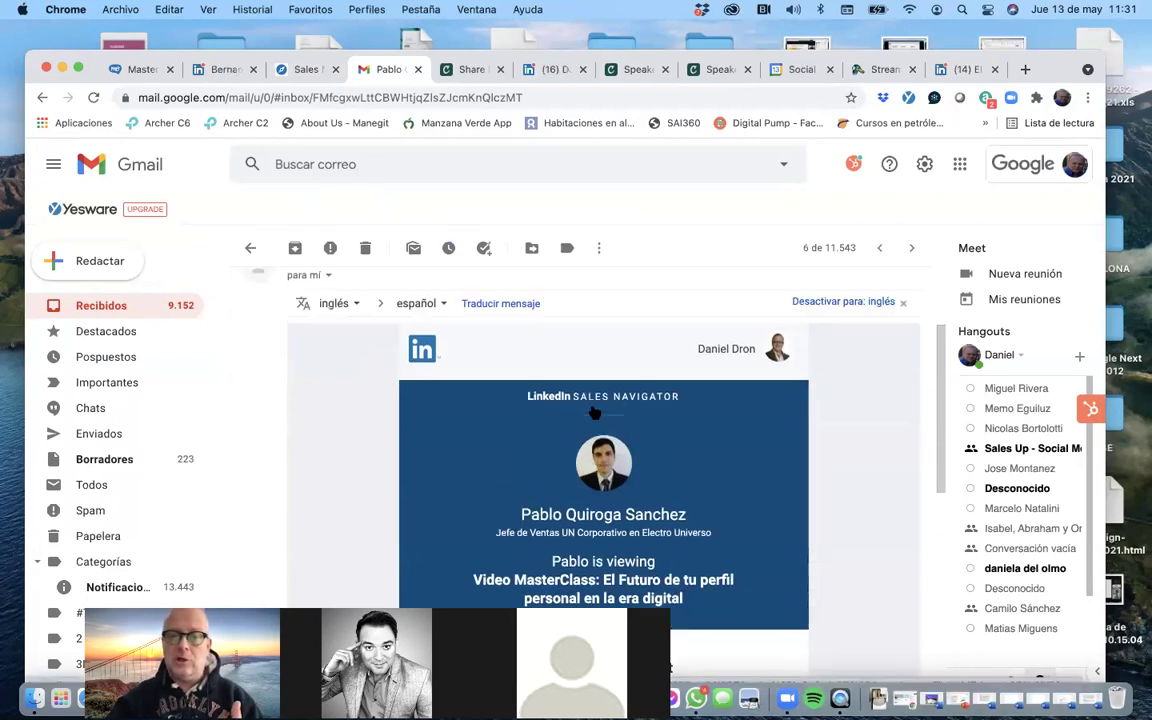
pyautogui.scroll(-4, 596, 413)
pyautogui.scroll(-10, 591, 407)
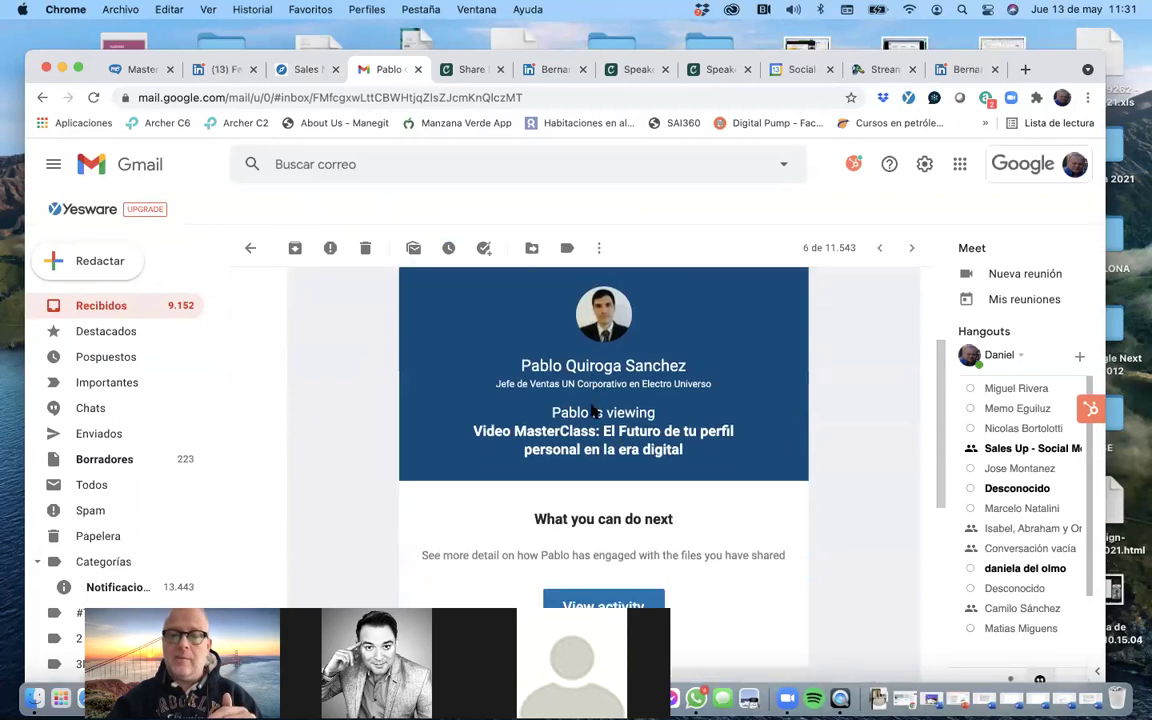
pyautogui.scroll(5, 592, 407)
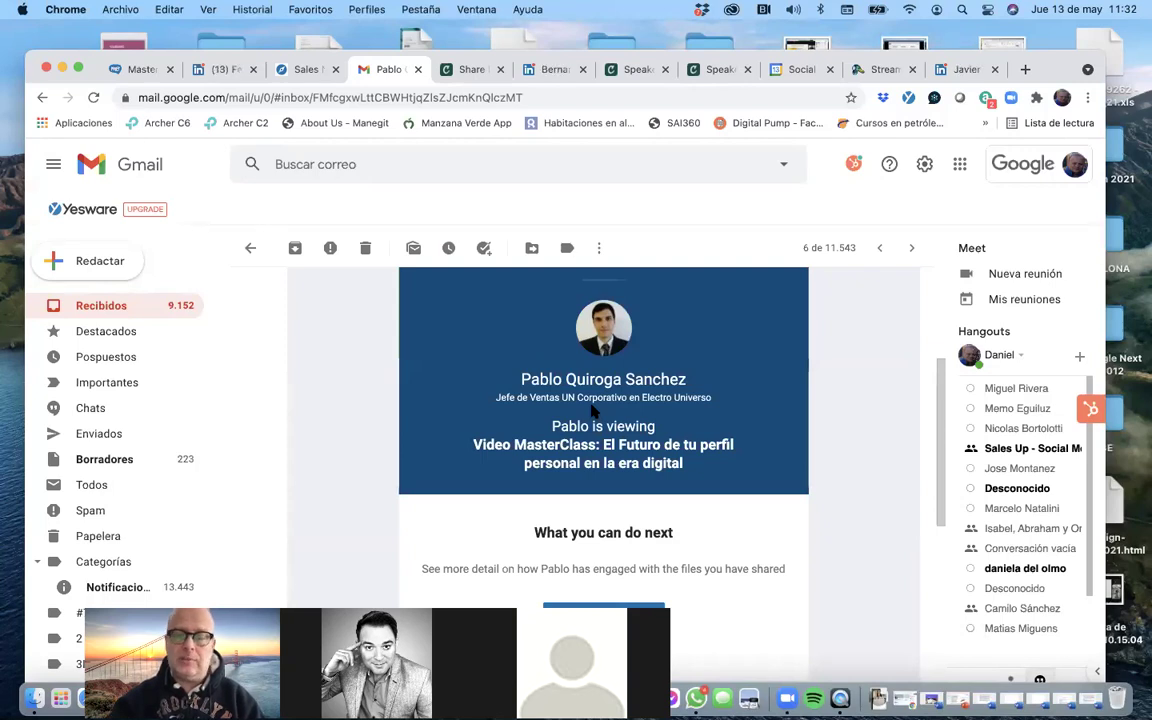
pyautogui.scroll(-2, 592, 410)
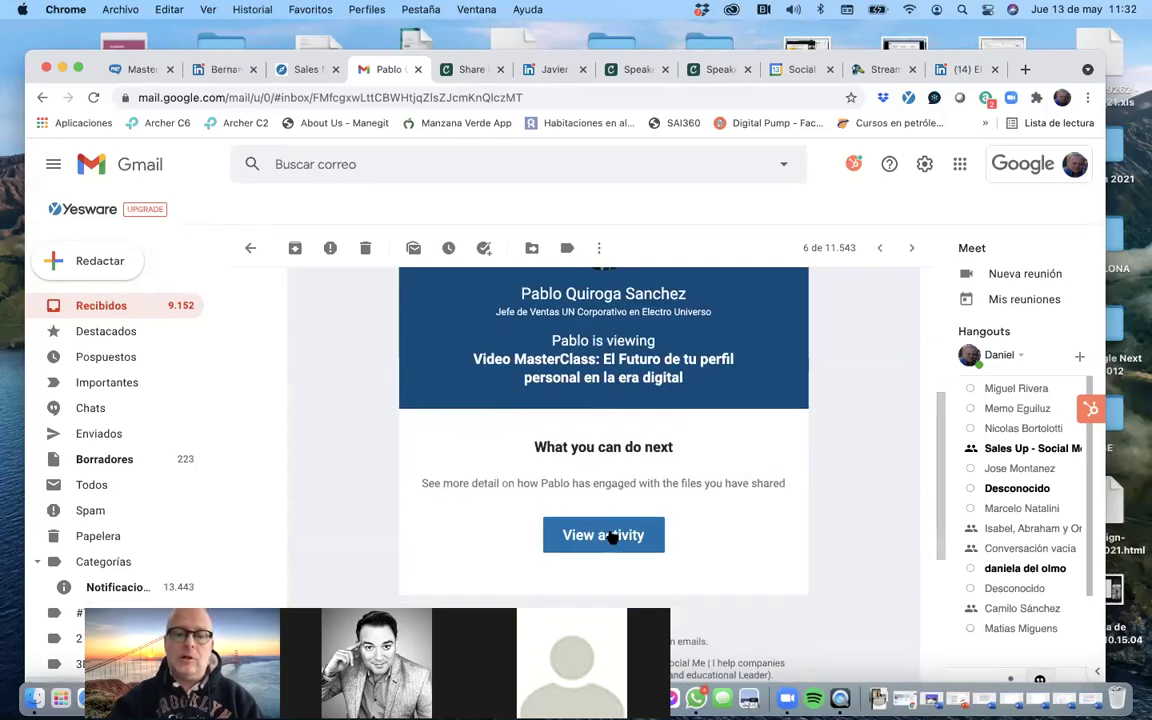
# View the alert's Smart Link activity in Sales Navigator, examine which content was seen in the 8:51 visit, and collapse that entry again.
pyautogui.click(612, 537)
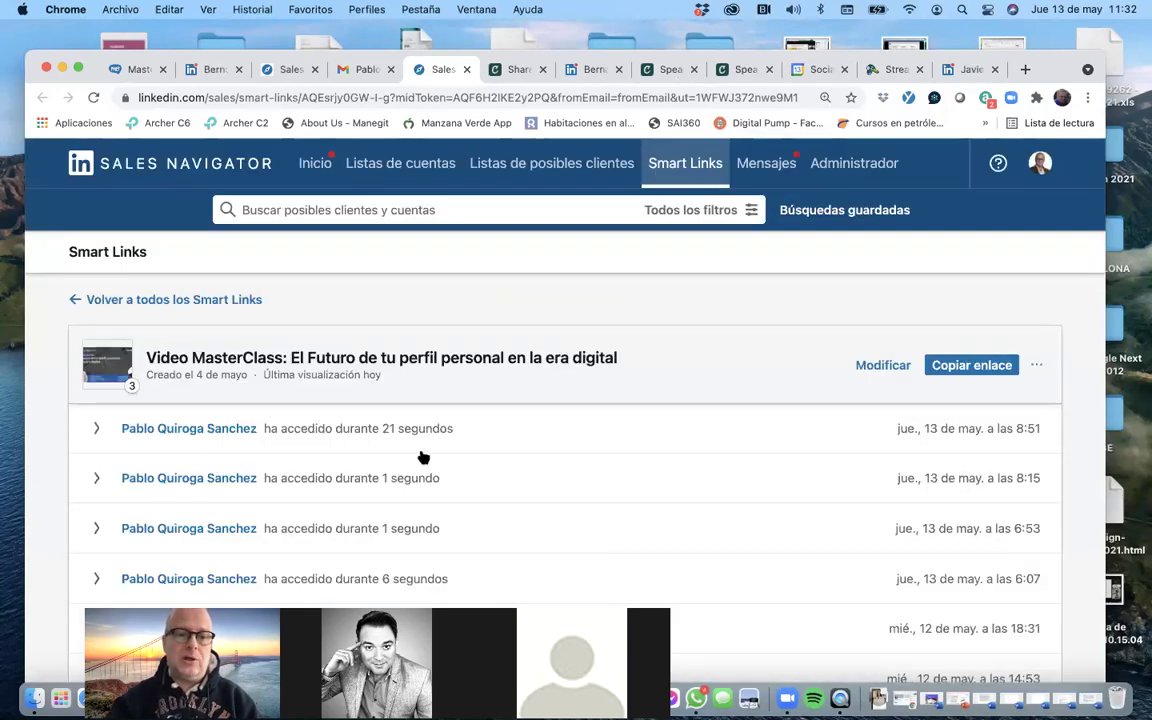
pyautogui.moveTo(215, 426)
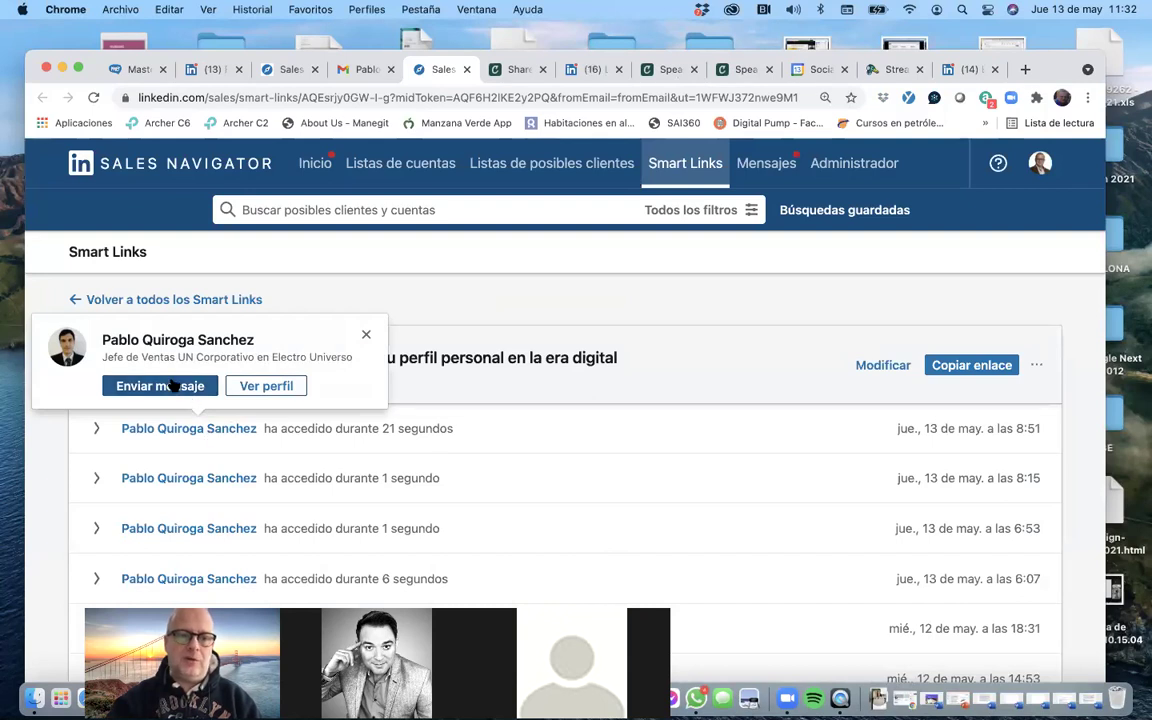
pyautogui.click(96, 429)
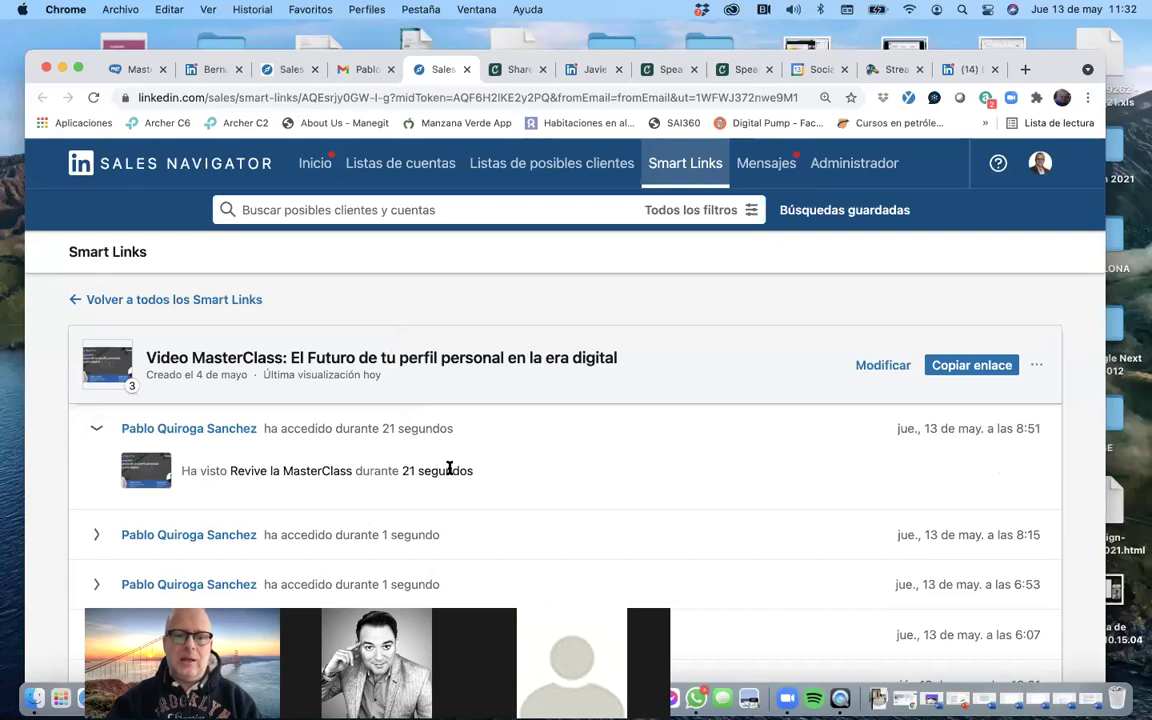
pyautogui.scroll(-1, 477, 479)
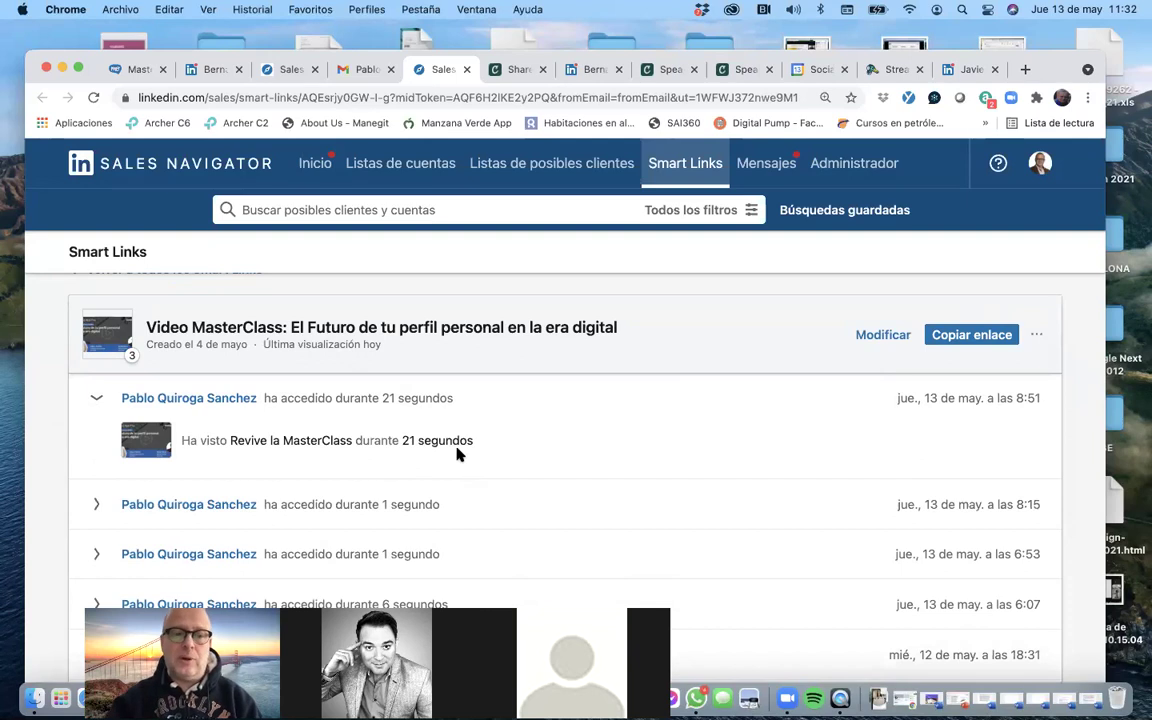
pyautogui.click(96, 398)
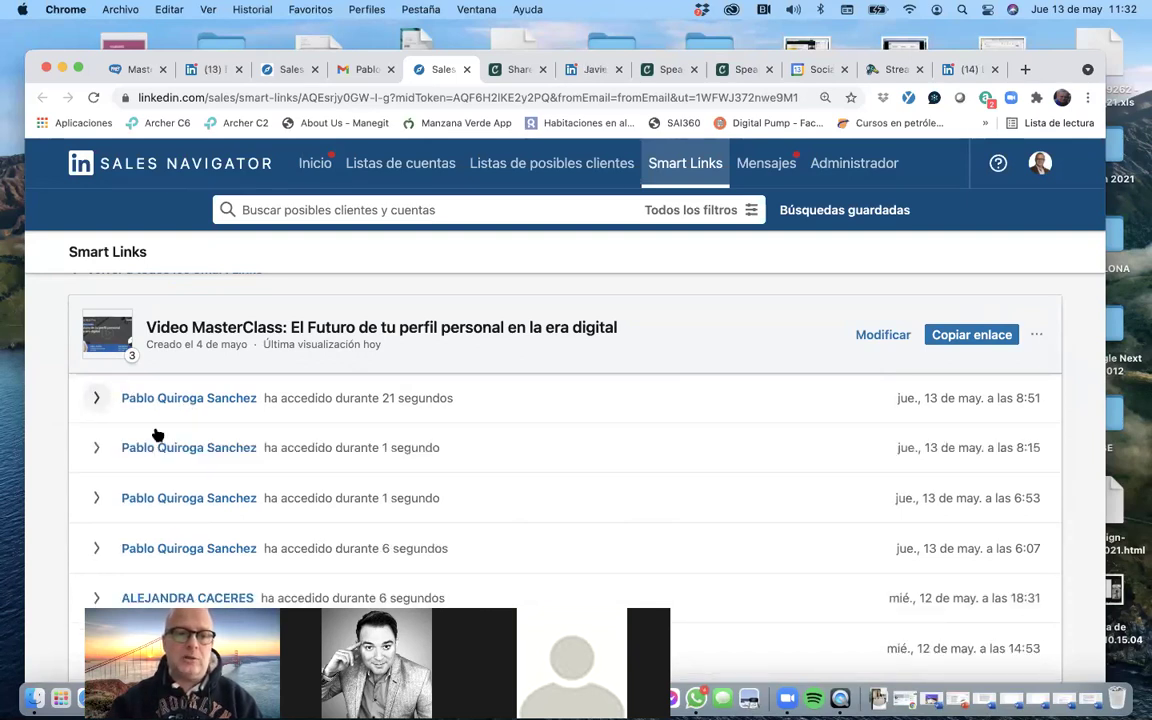
pyautogui.scroll(-1, 155, 433)
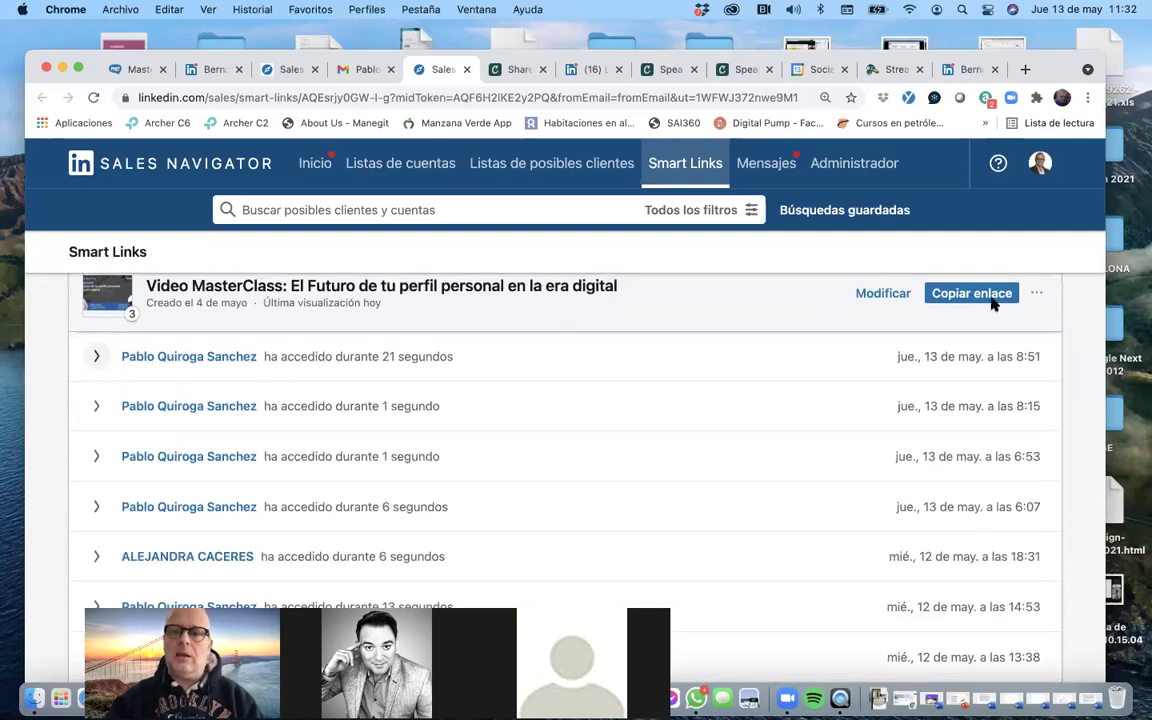